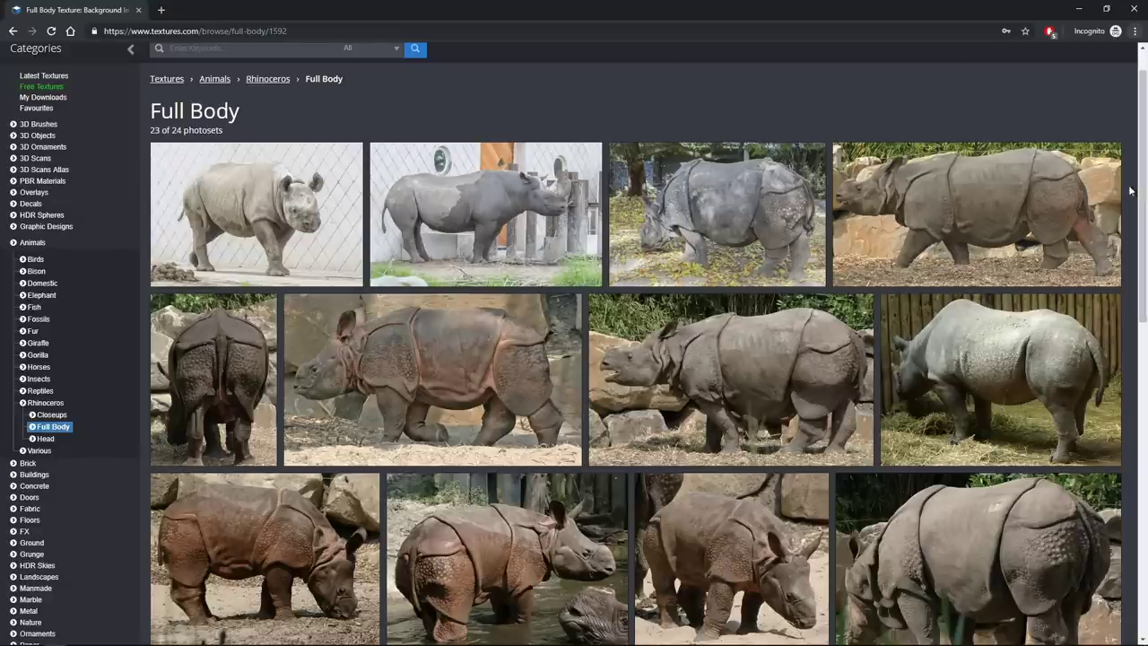
- Browse the full-body rhinoceros photos on Textures.com and compare their lighting and skin detail
drag(1143, 210, 1143, 216)
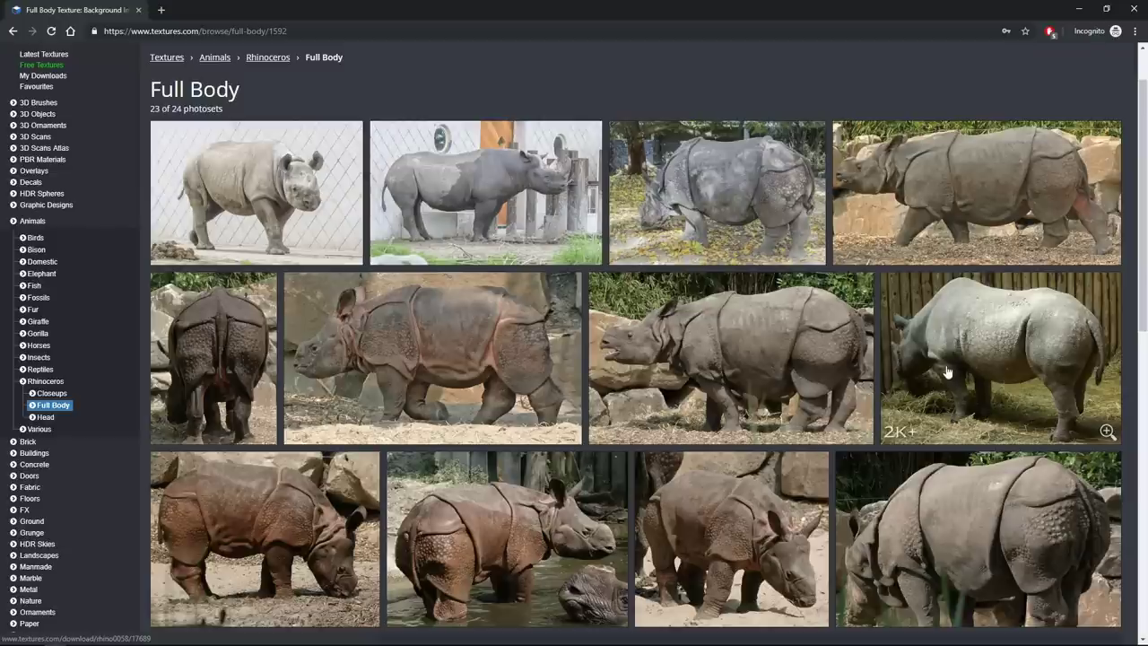
drag(1139, 254, 1139, 245)
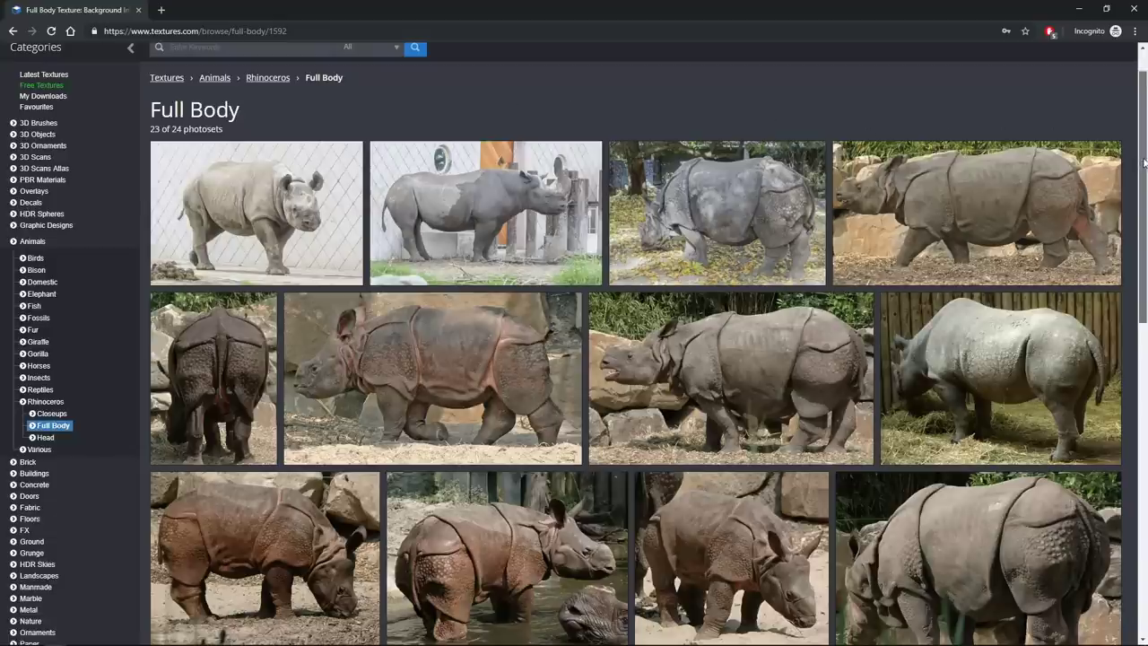
drag(1144, 158, 1144, 164)
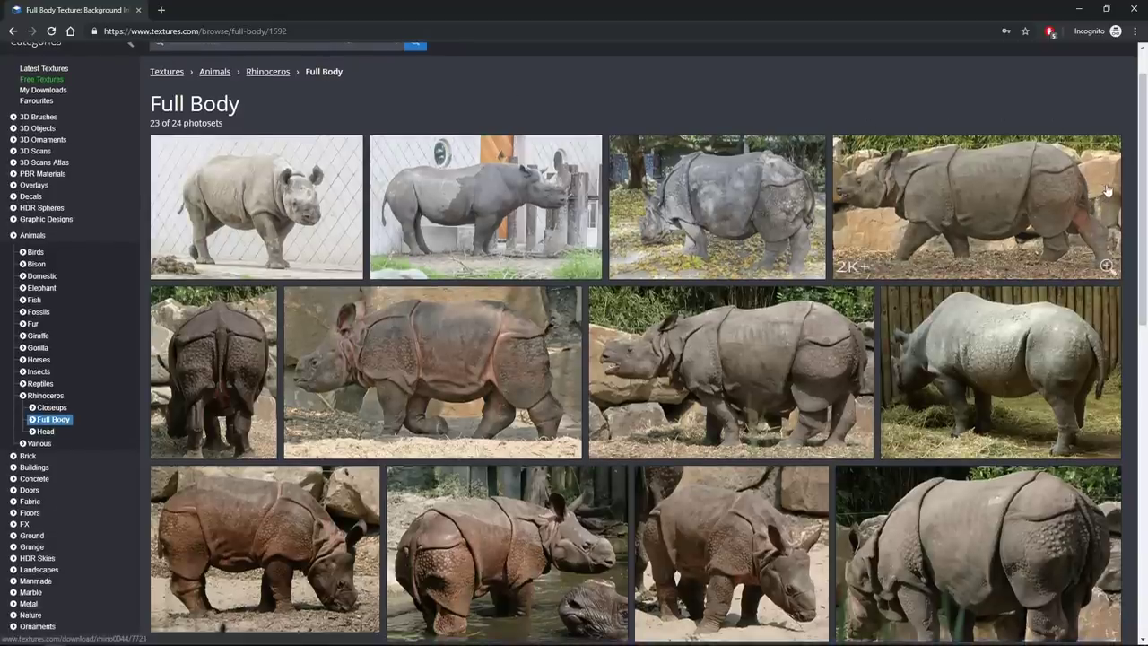
scroll(1112, 199, down, 1)
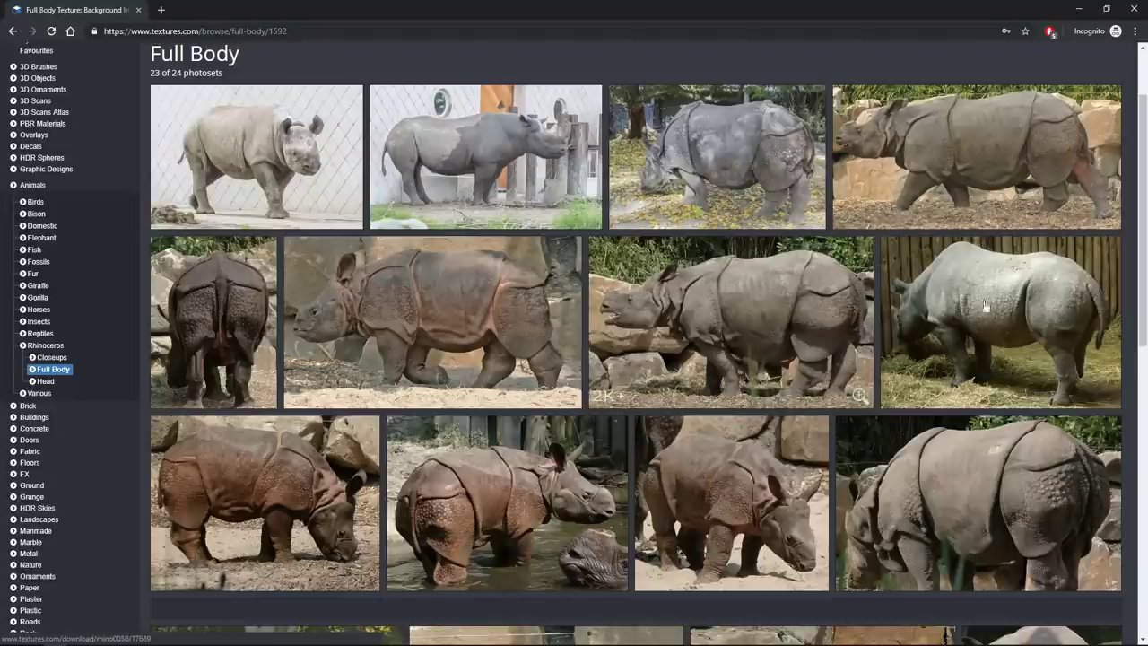
drag(1141, 267, 1141, 277)
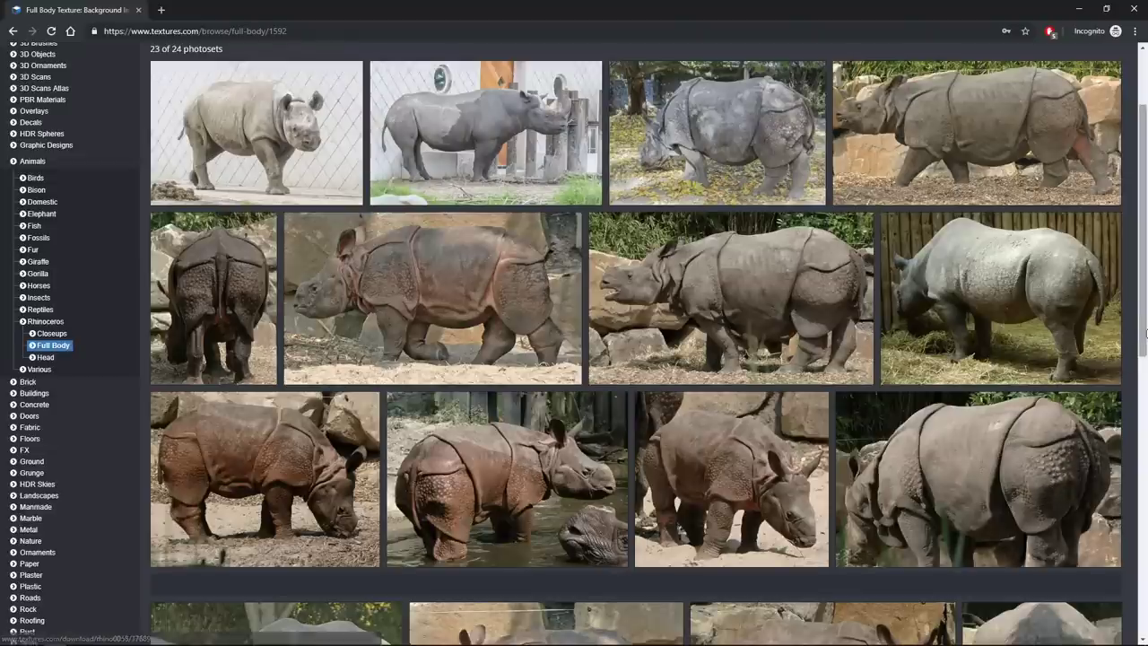
scroll(1067, 455, down, 1)
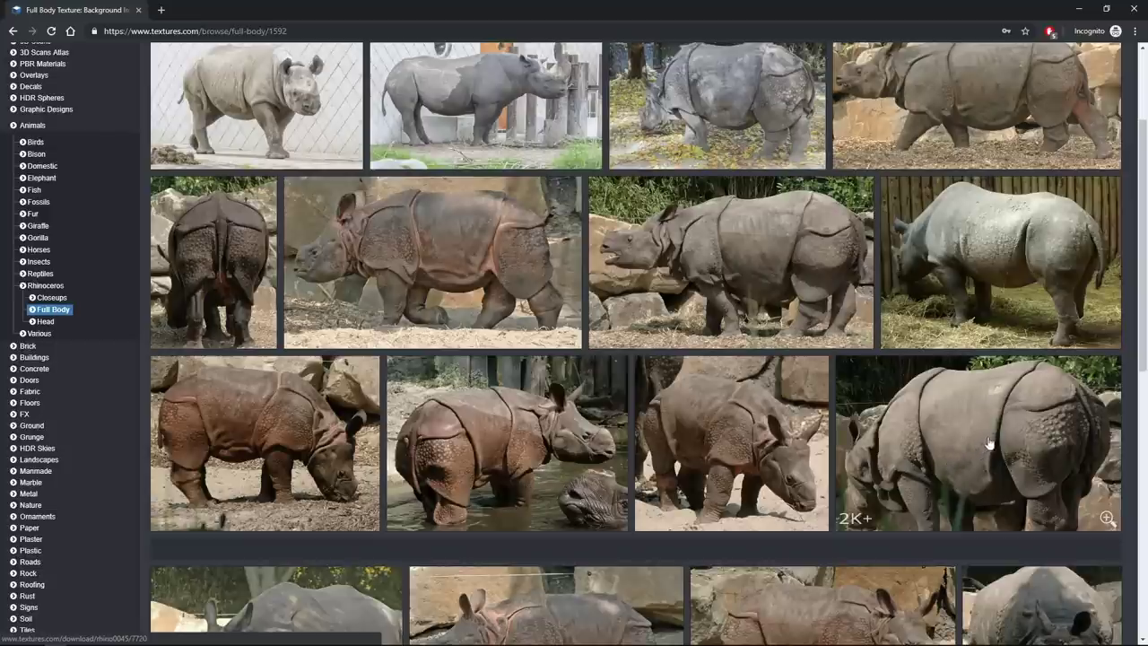
drag(1144, 336, 1145, 402)
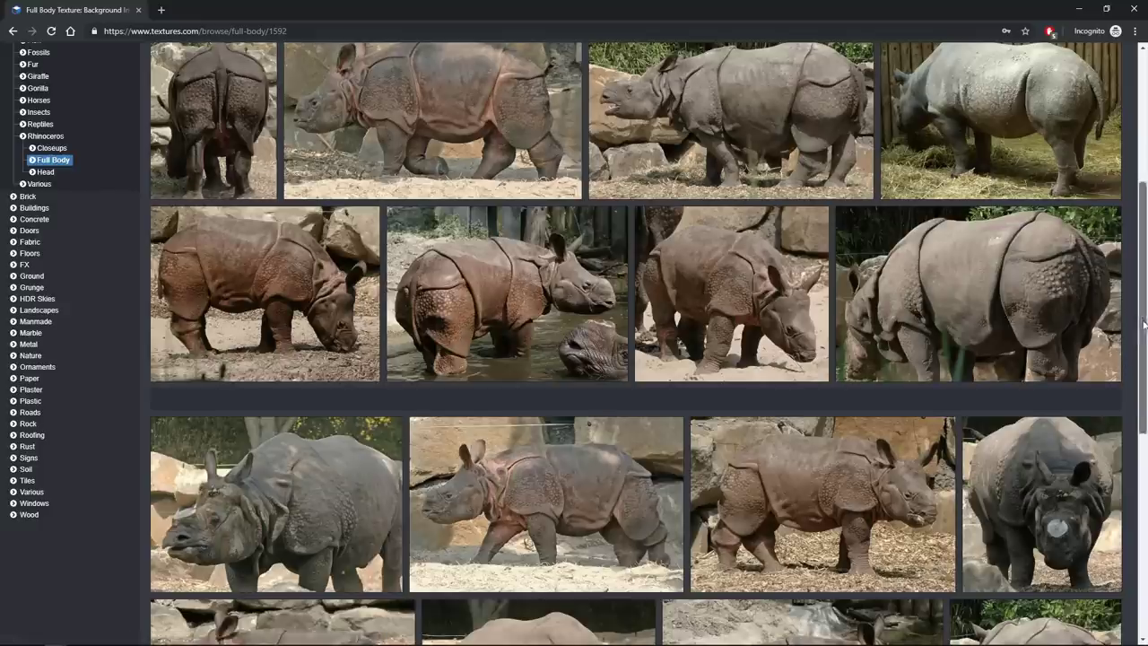
scroll(588, 453, down, 2)
scroll(588, 453, down, 1)
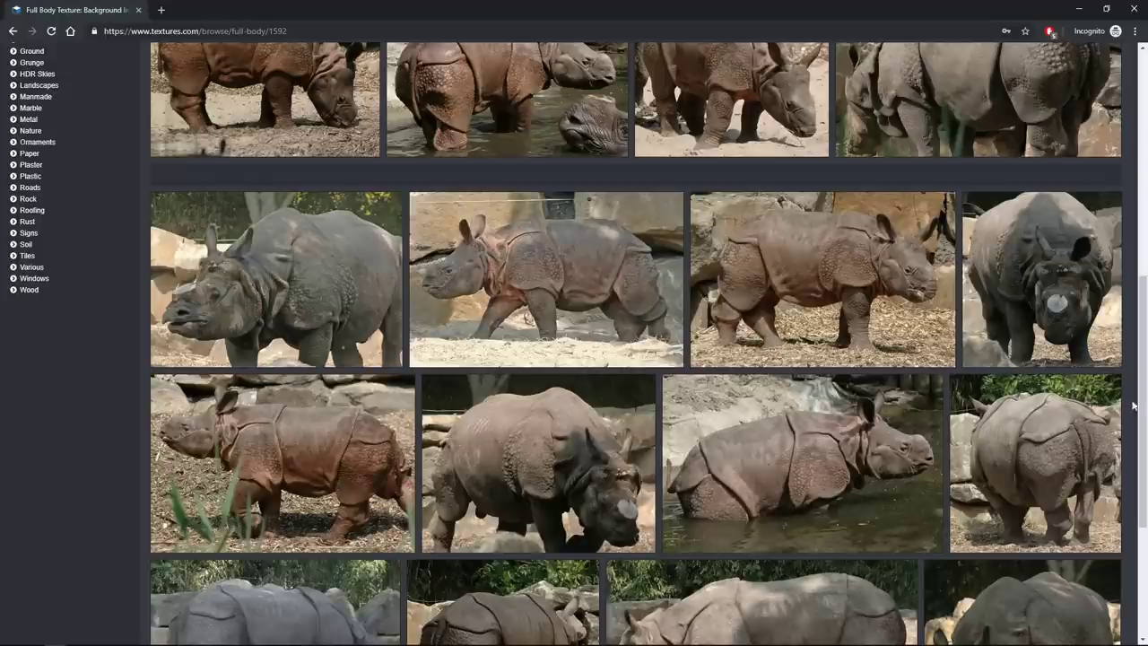
scroll(1147, 378, up, 1)
scroll(1147, 379, down, 1)
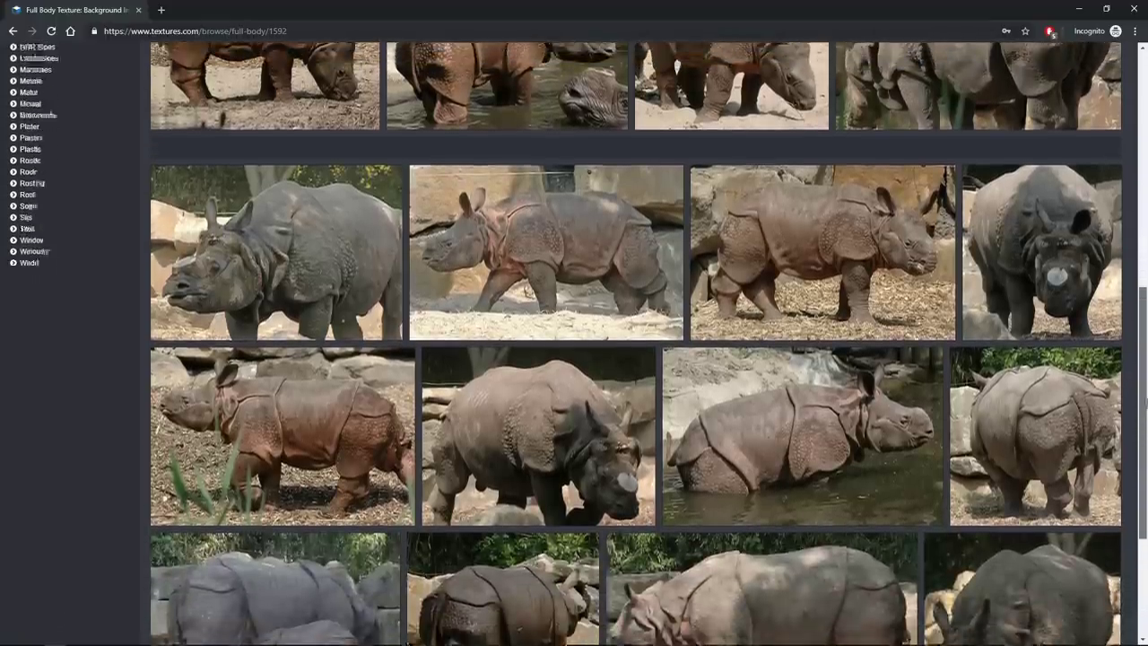
- Switch to Photoshop and examine the rhino skin texture close up and as a whole
key(alt+Tab)
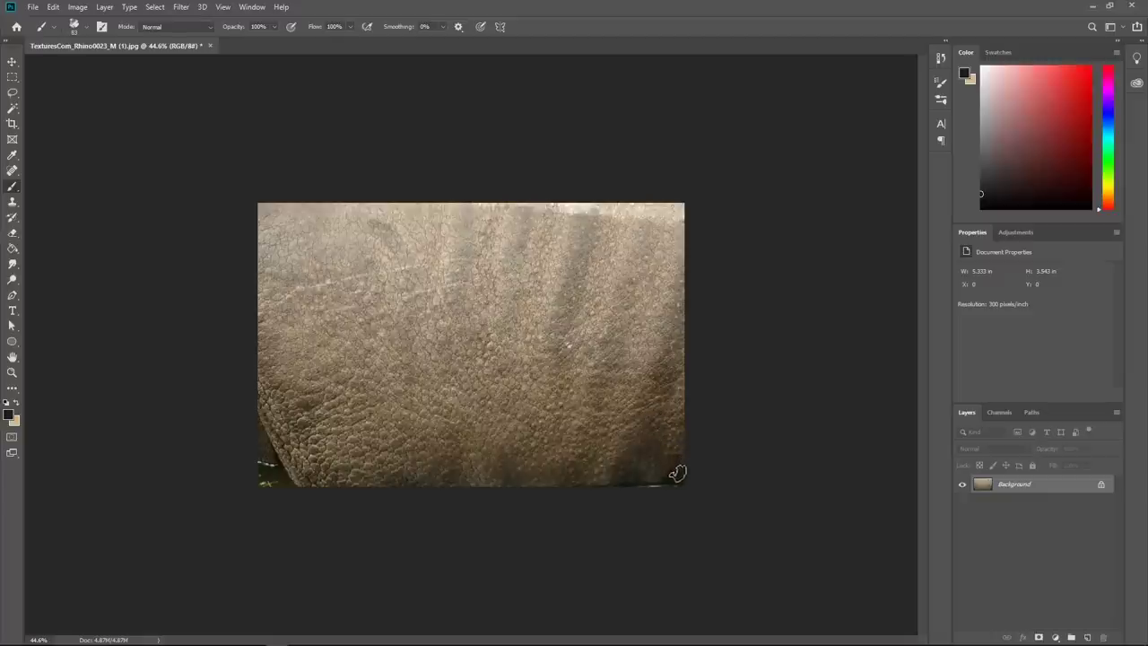
scroll(537, 308, up, 5)
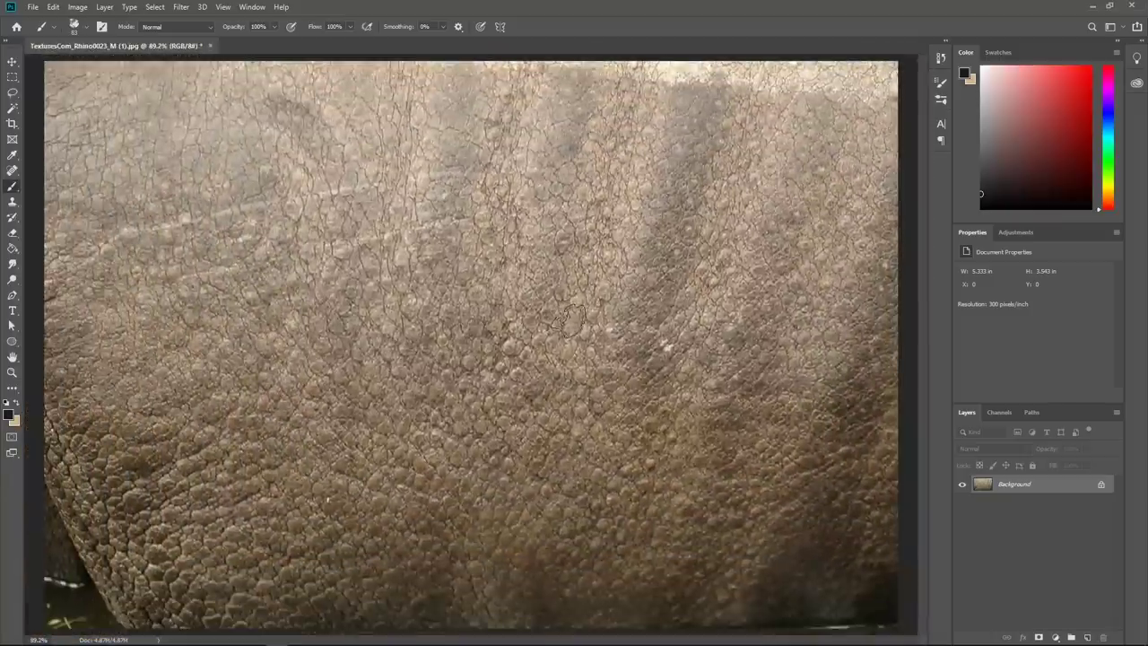
scroll(599, 324, down, 2)
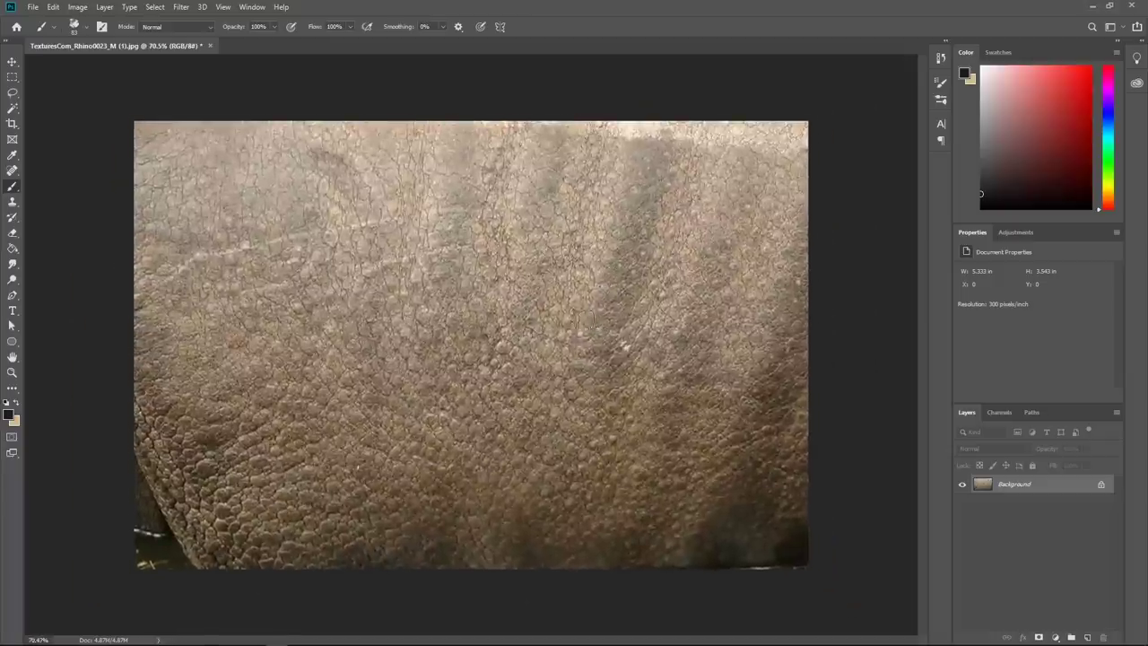
scroll(592, 328, down, 1)
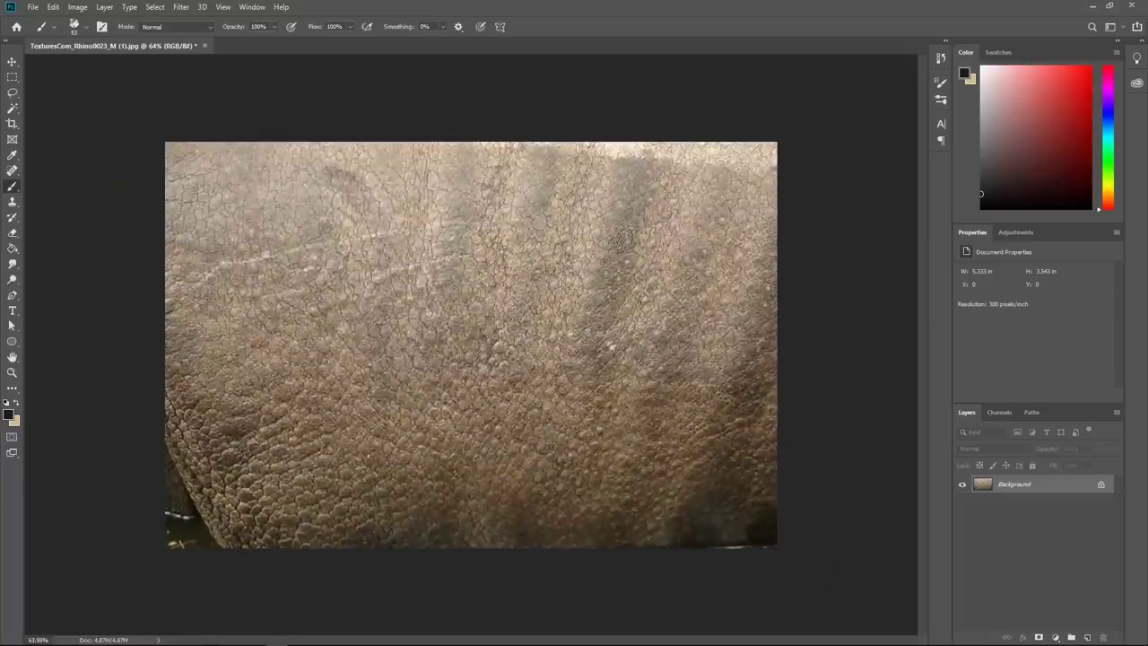
- Switch to Substance Painter and project the rhino skin texture onto the side of the head, moving the stencil off the model
key(alt+Tab)
key(Escape)
key(alt+Tab)
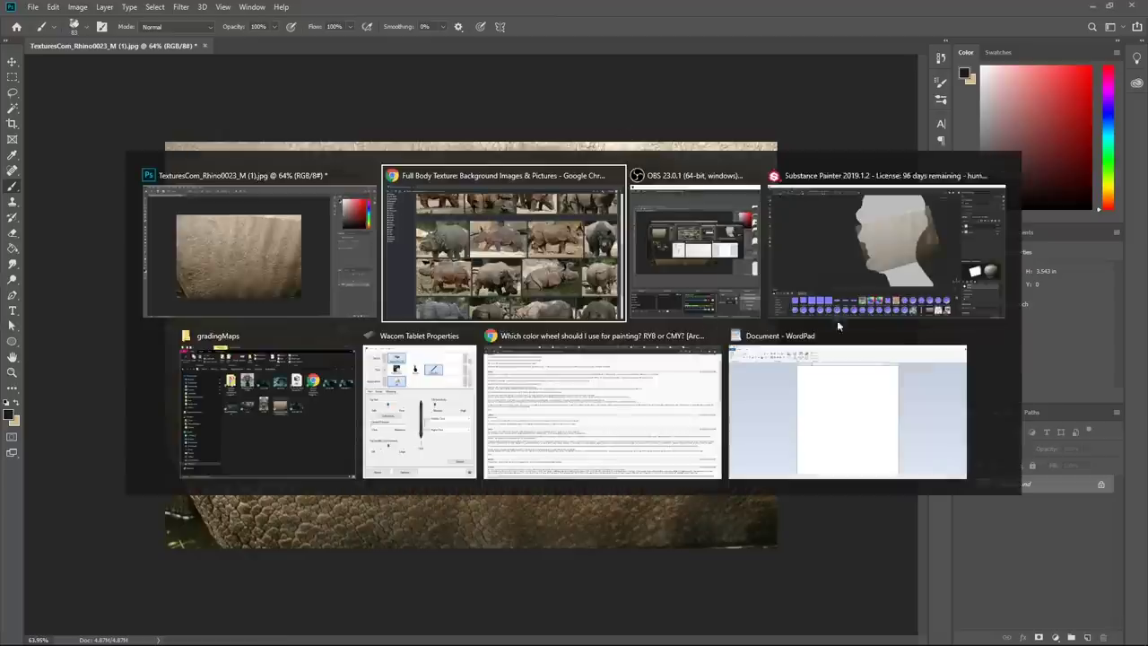
click(830, 269)
mouse_move(672, 260)
mouse_down()
mouse_move(697, 307)
mouse_move(730, 317)
mouse_move(617, 282)
mouse_move(623, 290)
mouse_move(692, 307)
mouse_move(636, 220)
mouse_move(615, 272)
mouse_move(661, 320)
mouse_move(569, 312)
mouse_move(569, 185)
mouse_move(718, 256)
mouse_move(668, 332)
mouse_move(642, 330)
mouse_up()
key(s)
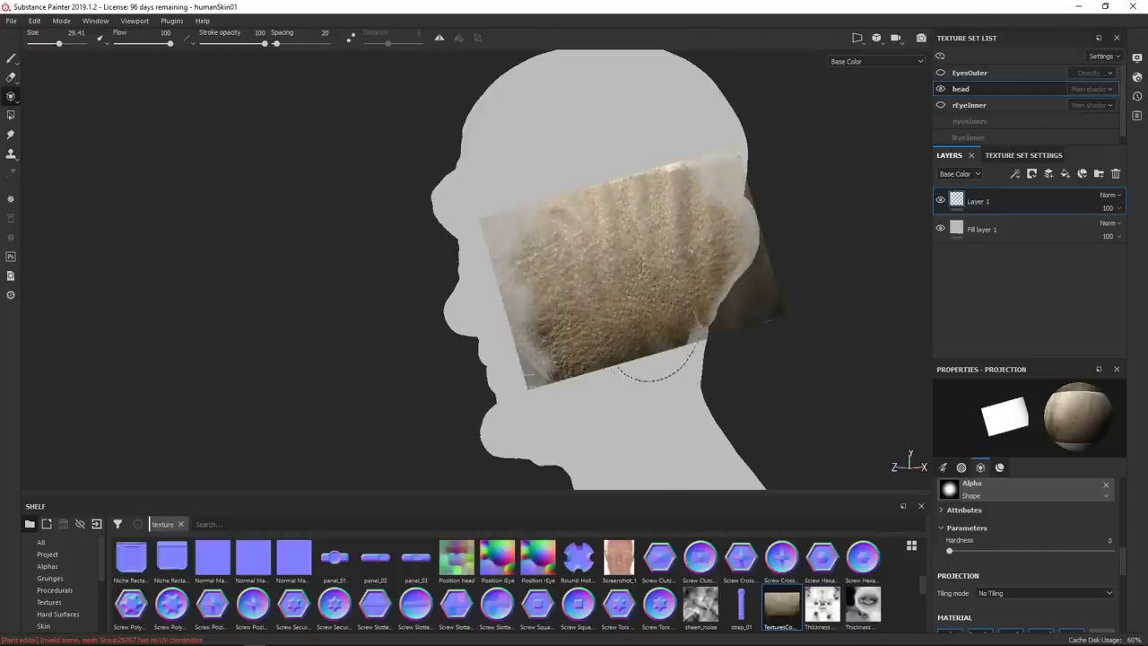
mouse_move(633, 269)
mouse_down()
mouse_move(421, 289)
mouse_move(283, 337)
mouse_up()
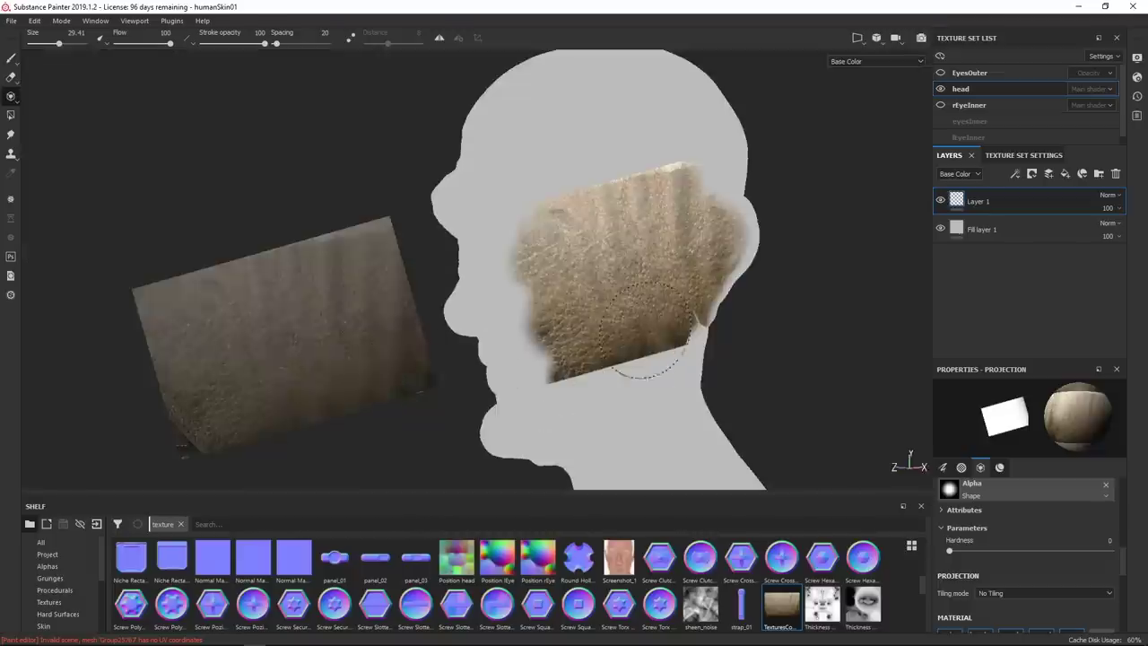
- Reposition the rhino skin stencil and paint its texture over the cheek and jaw below the first patch
key(s)
mouse_move(337, 331)
mouse_down()
mouse_move(680, 423)
mouse_move(672, 308)
mouse_move(665, 323)
mouse_move(614, 321)
mouse_move(665, 283)
mouse_move(574, 316)
mouse_move(565, 335)
mouse_move(667, 328)
mouse_move(428, 350)
mouse_move(308, 387)
mouse_up()
key(s)
key(s)
key(s)
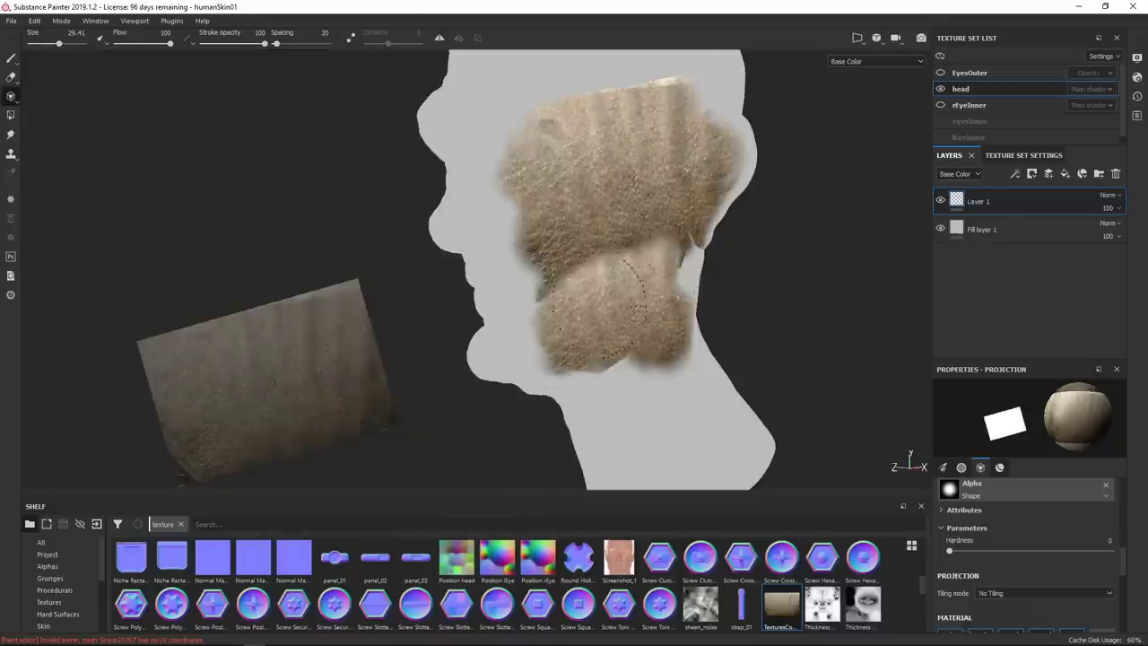
key(s)
mouse_move(324, 368)
mouse_down()
mouse_move(500, 325)
mouse_move(634, 315)
mouse_move(634, 304)
mouse_move(579, 309)
mouse_move(553, 293)
mouse_move(538, 244)
mouse_move(570, 240)
mouse_up()
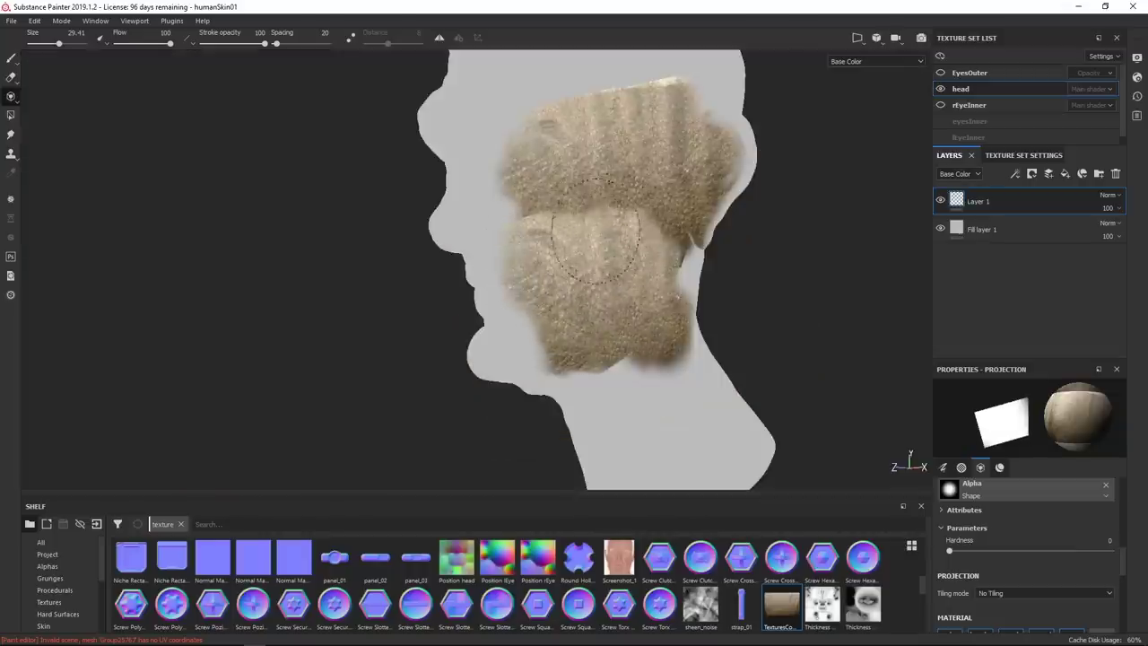
- Rotate the rhino skin stencil upright over the jaw and project it across the lower cheek and upper neck
key(s)
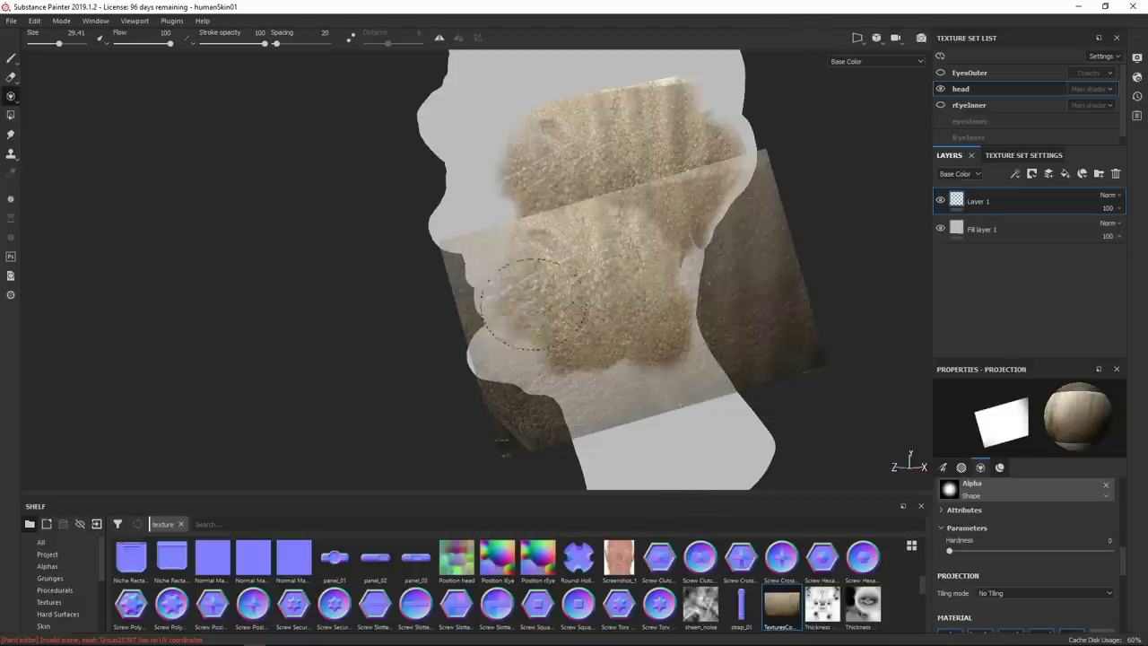
key(s)
mouse_move(708, 317)
mouse_down()
mouse_move(700, 344)
mouse_move(674, 310)
mouse_move(721, 333)
mouse_move(699, 327)
mouse_up()
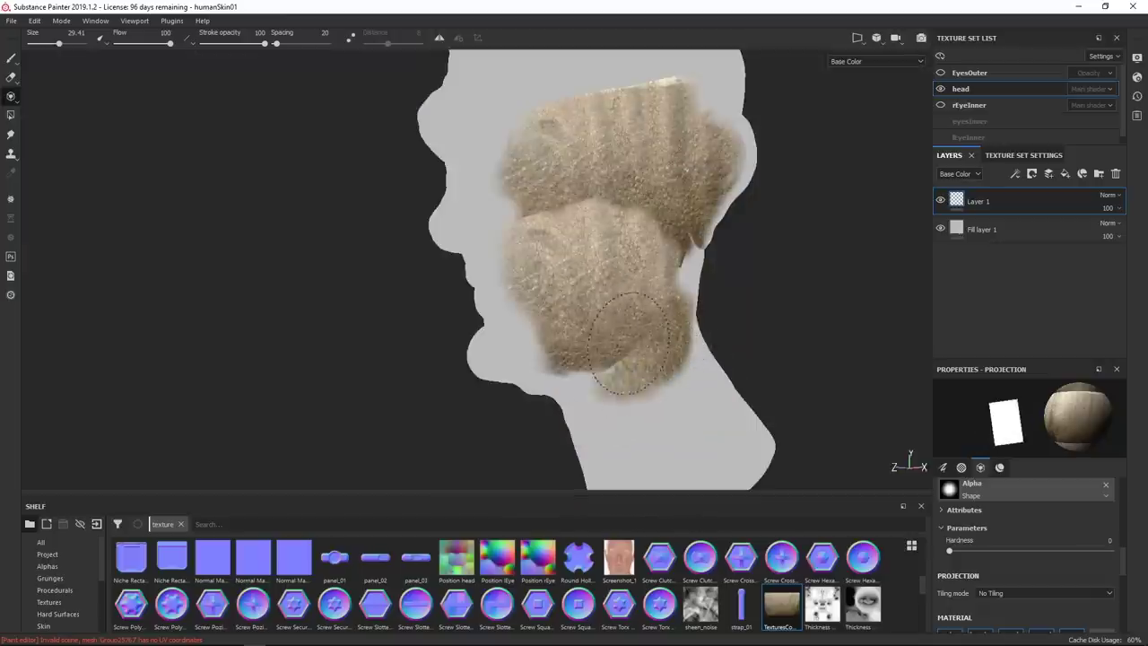
mouse_move(590, 366)
mouse_down()
mouse_move(603, 359)
mouse_move(615, 299)
mouse_move(652, 306)
mouse_up()
key(s)
mouse_move(644, 296)
mouse_down()
mouse_move(622, 317)
mouse_move(614, 276)
mouse_move(596, 262)
mouse_move(556, 292)
mouse_move(547, 258)
mouse_move(557, 278)
mouse_move(634, 287)
mouse_move(664, 387)
mouse_move(617, 333)
mouse_move(590, 362)
mouse_move(624, 400)
mouse_move(664, 353)
mouse_up()
mouse_move(633, 259)
mouse_down()
mouse_move(626, 274)
mouse_move(637, 244)
mouse_move(613, 258)
mouse_move(610, 247)
mouse_move(633, 275)
mouse_move(639, 310)
mouse_up()
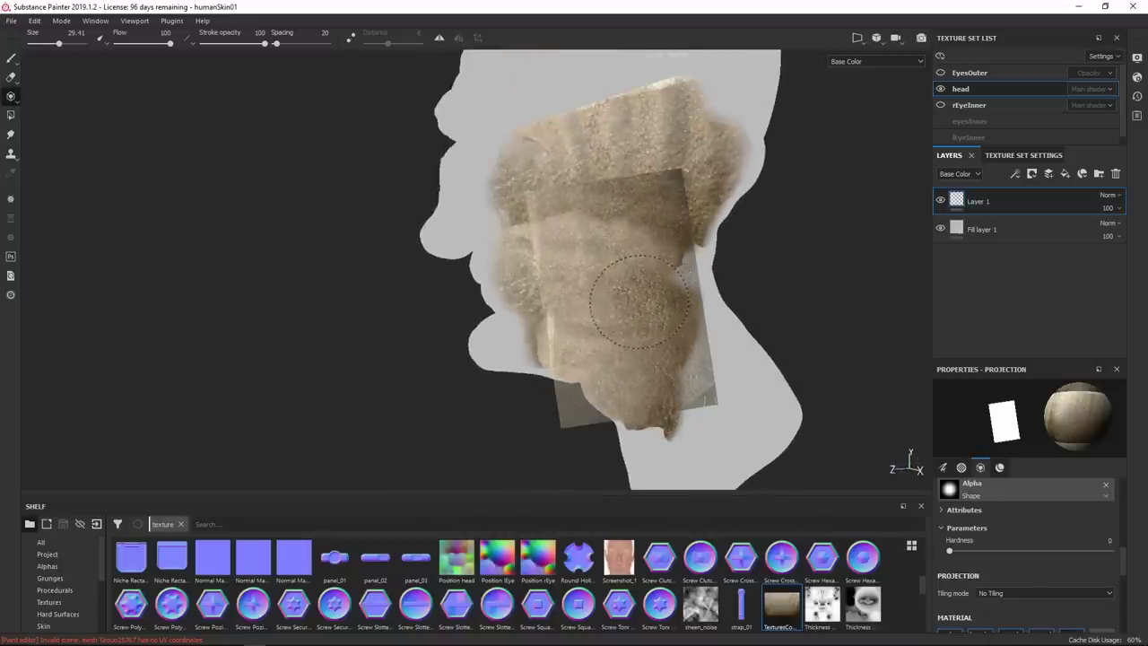
- Switch to Photoshop and examine the uneven lighting and the light scratches across the rhino skin texture
key(alt+Tab)
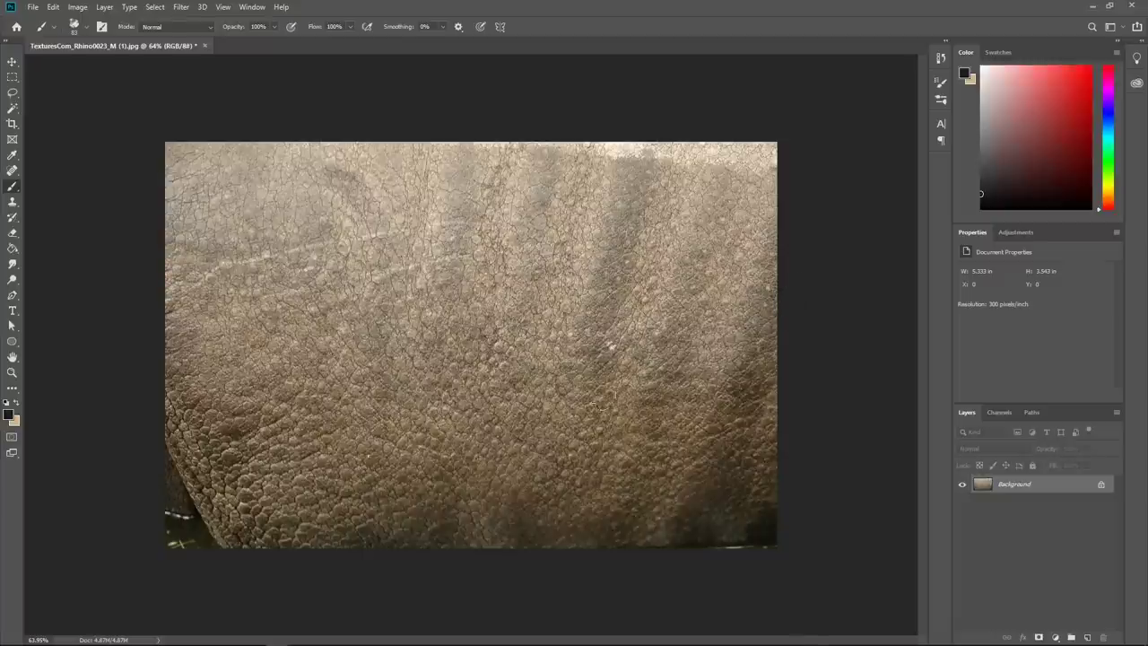
drag(623, 343, 620, 339)
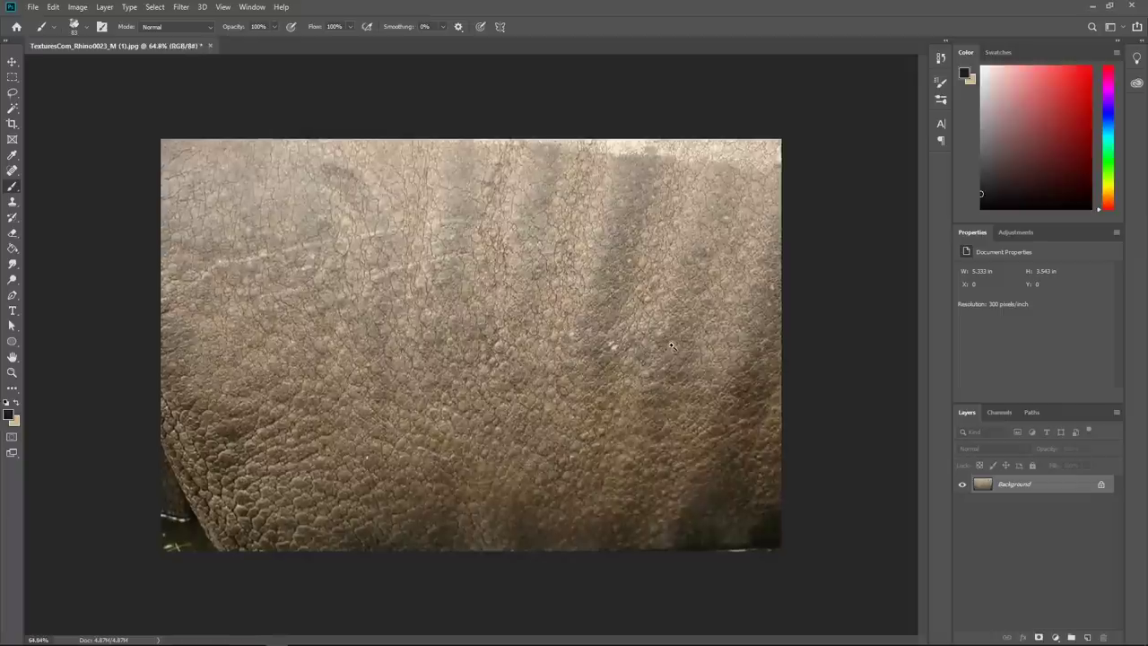
scroll(671, 346, up, 3)
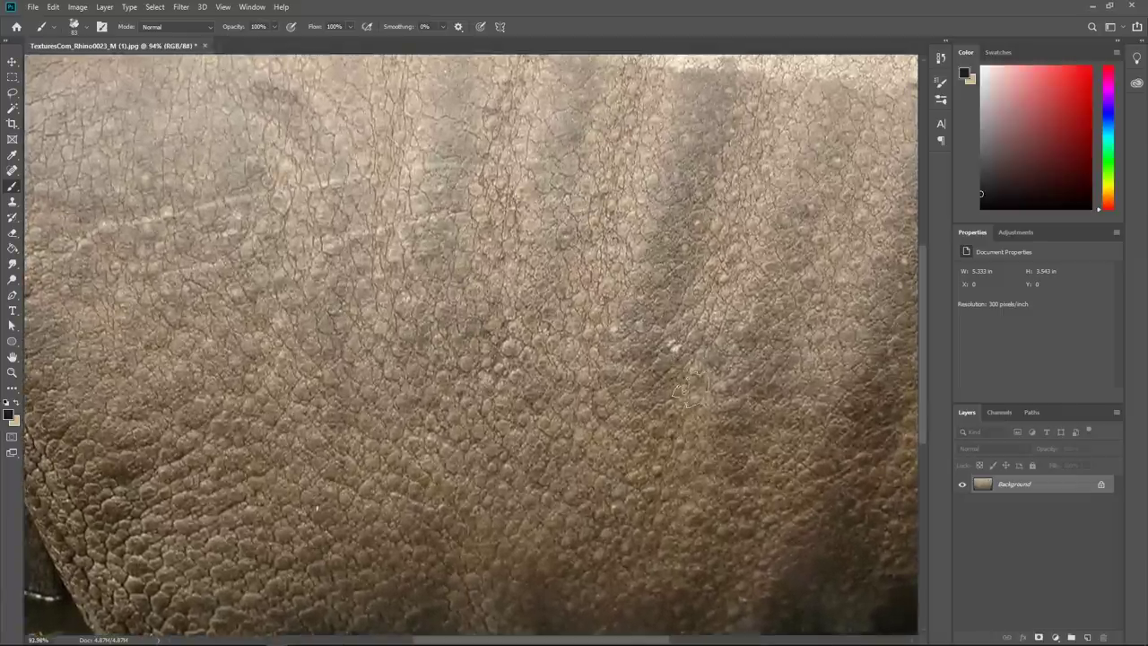
scroll(689, 387, down, 2)
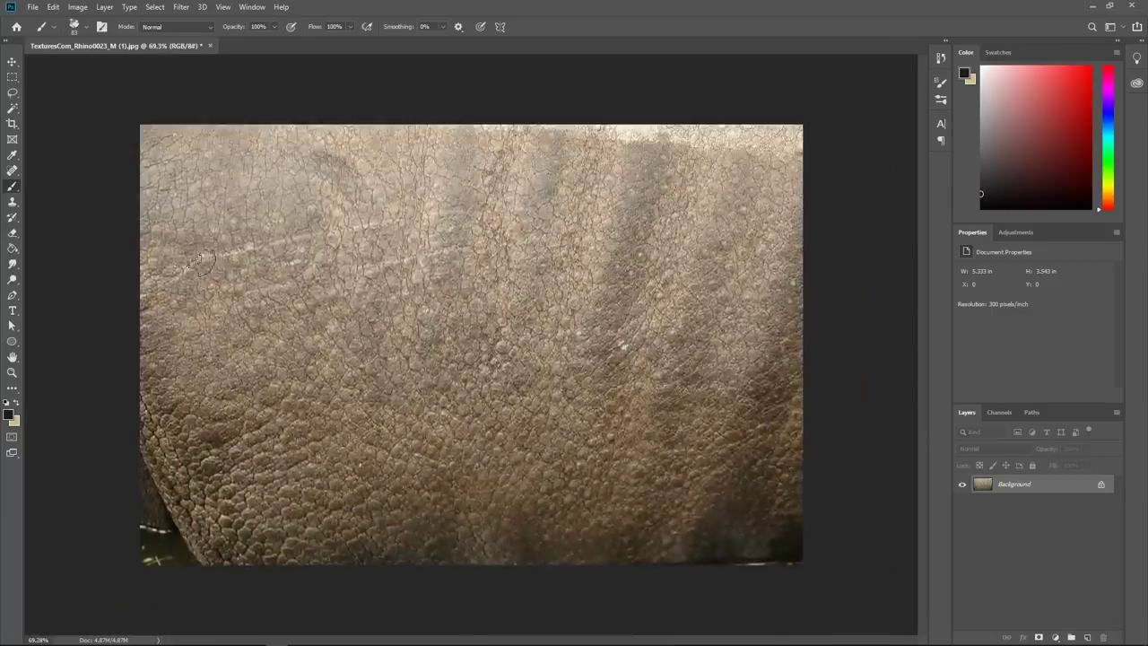
alt+right_click(370, 236)
drag(367, 243, 334, 244)
scroll(670, 347, down, 2)
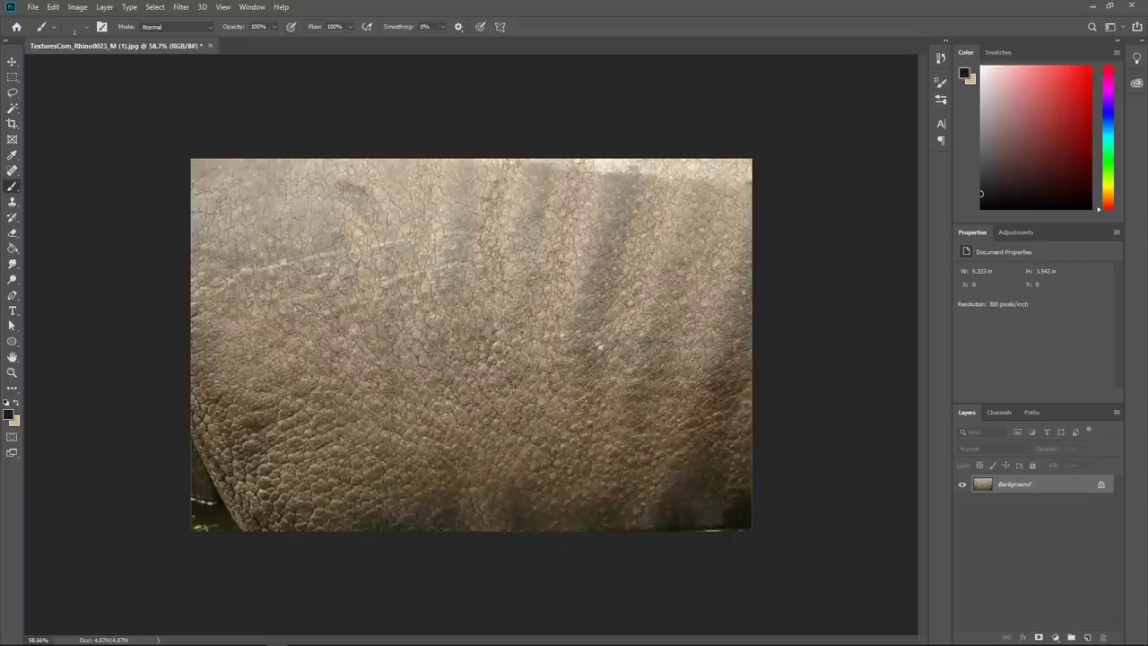
- Add a Brightness/Contrast adjustment layer with brightness 69 and invert its layer mask to black
click(1056, 636)
click(1090, 461)
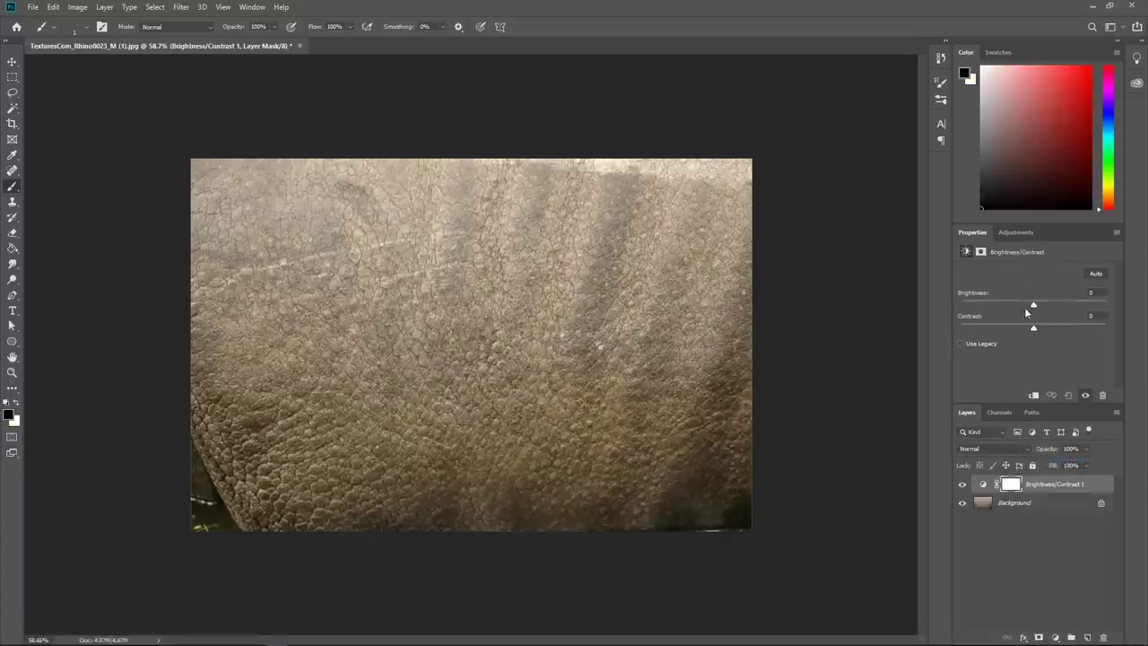
drag(1035, 306, 1071, 308)
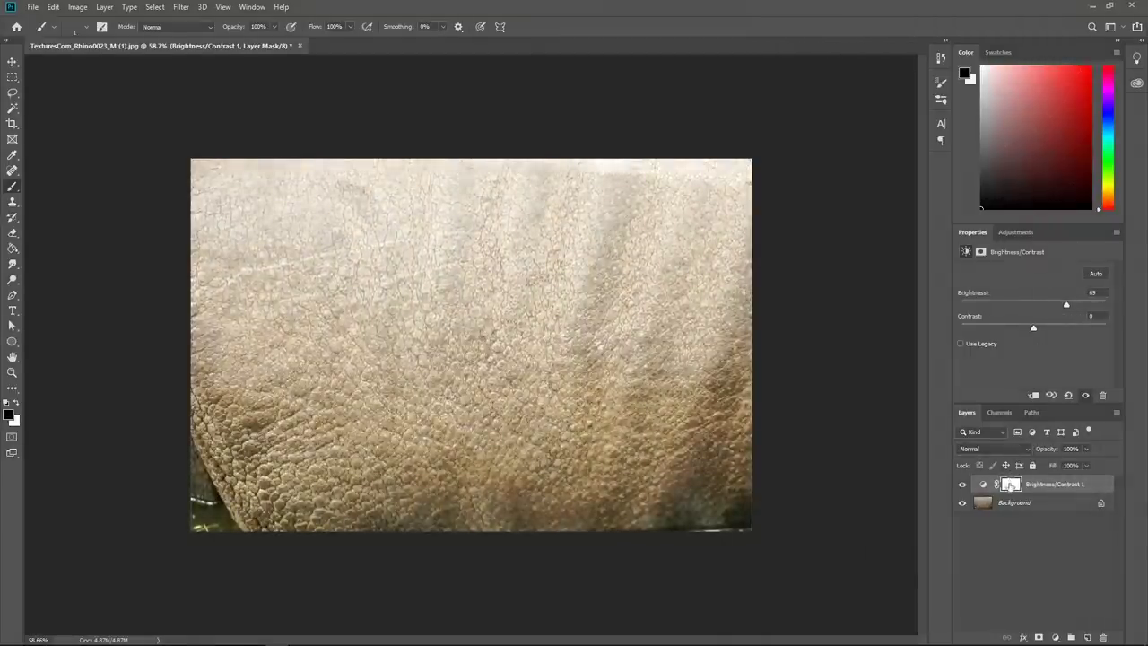
click(1011, 485)
drag(9, 251, 54, 245)
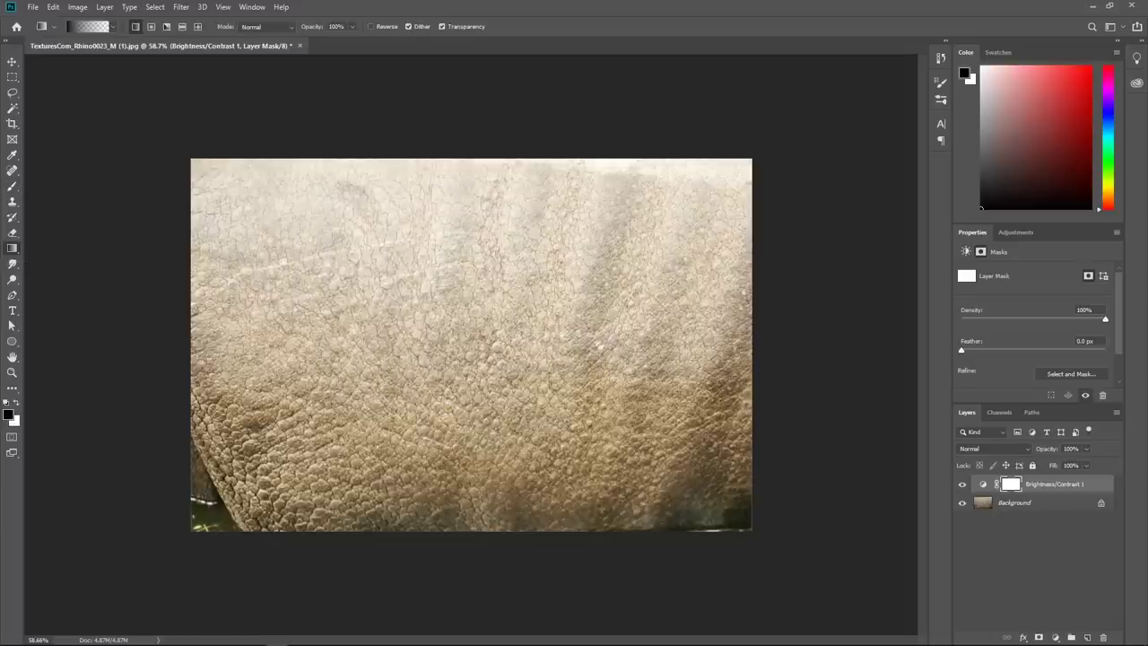
key(ctrl+i)
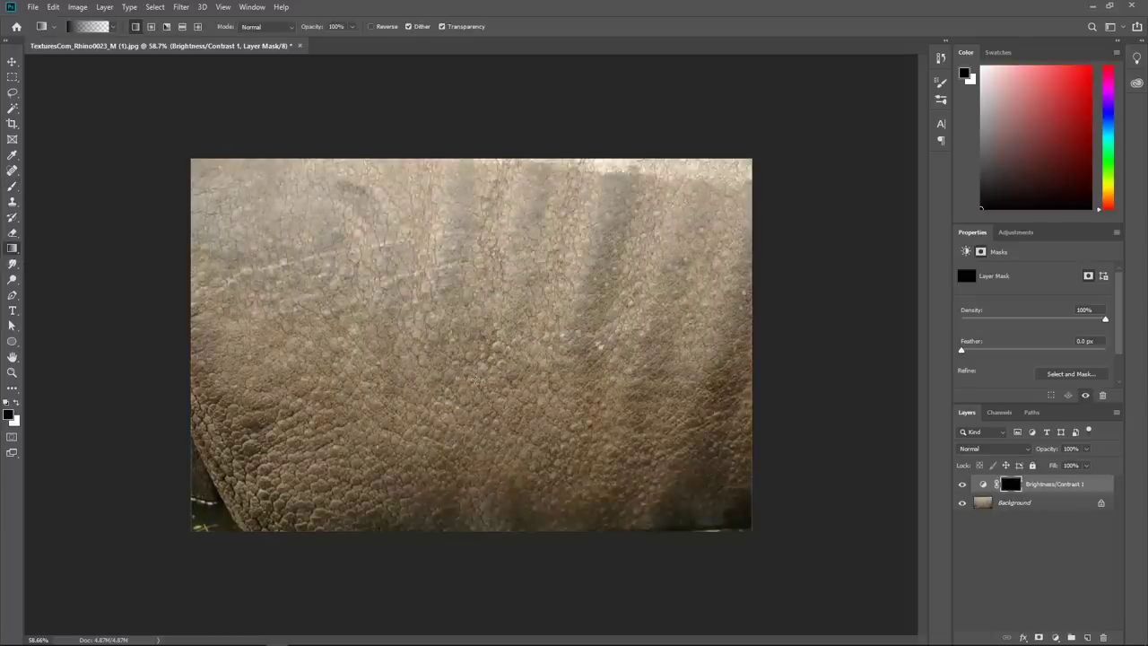
- Draw a white gradient on the adjustment's mask from the image's bottom edge upward to brighten only the dark lower part
key(x)
drag(490, 454, 489, 372)
key(ctrl+z)
drag(465, 559, 469, 368)
drag(546, 393, 515, 393)
drag(524, 509, 522, 380)
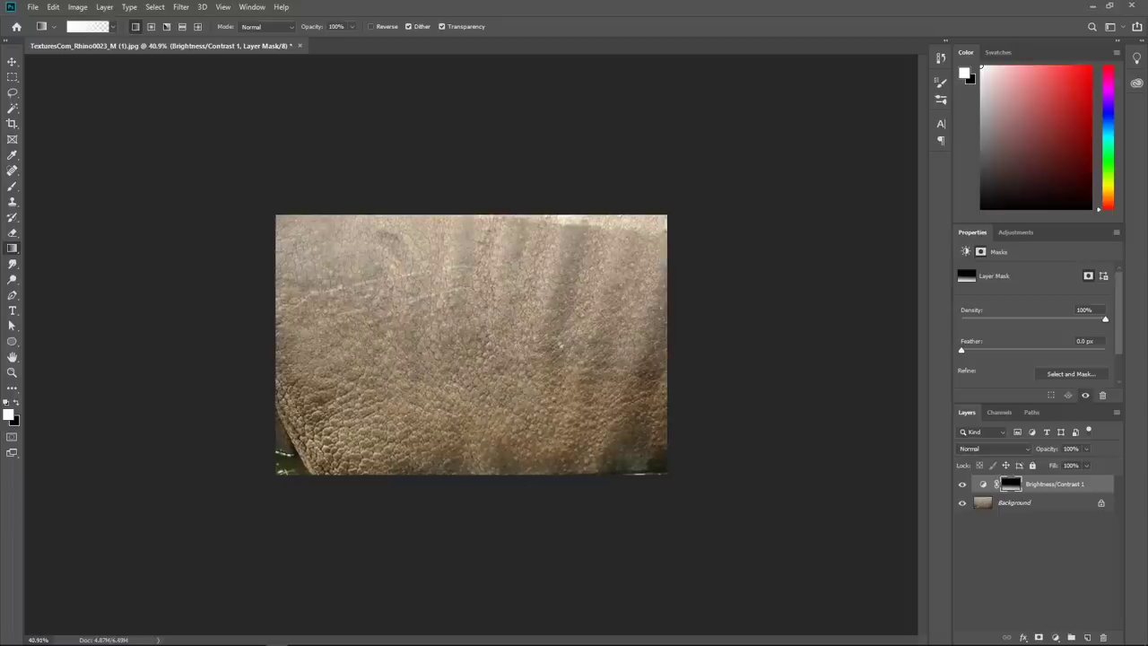
key(ctrl+z)
mouse_move(509, 476)
mouse_down()
mouse_move(500, 307)
mouse_move(508, 474)
mouse_up()
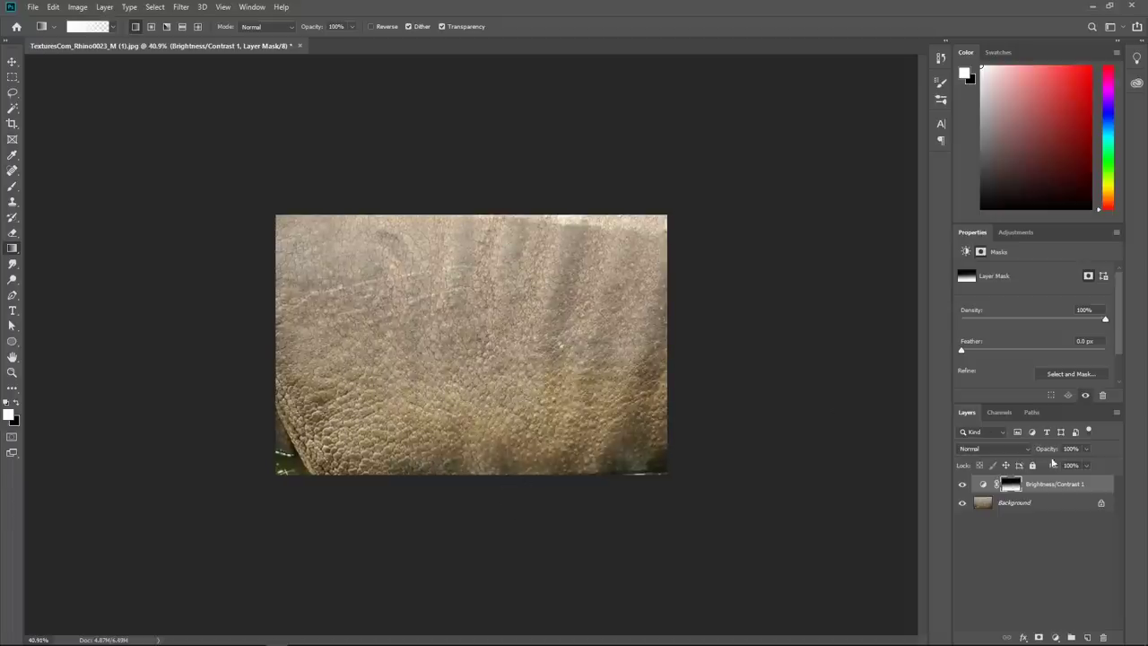
- Lower the Brightness/Contrast layer's opacity to 71% and its contrast to -41, comparing the image with and without it
drag(1052, 450, 1036, 451)
click(985, 484)
drag(1018, 330, 970, 325)
click(959, 485)
click(959, 485)
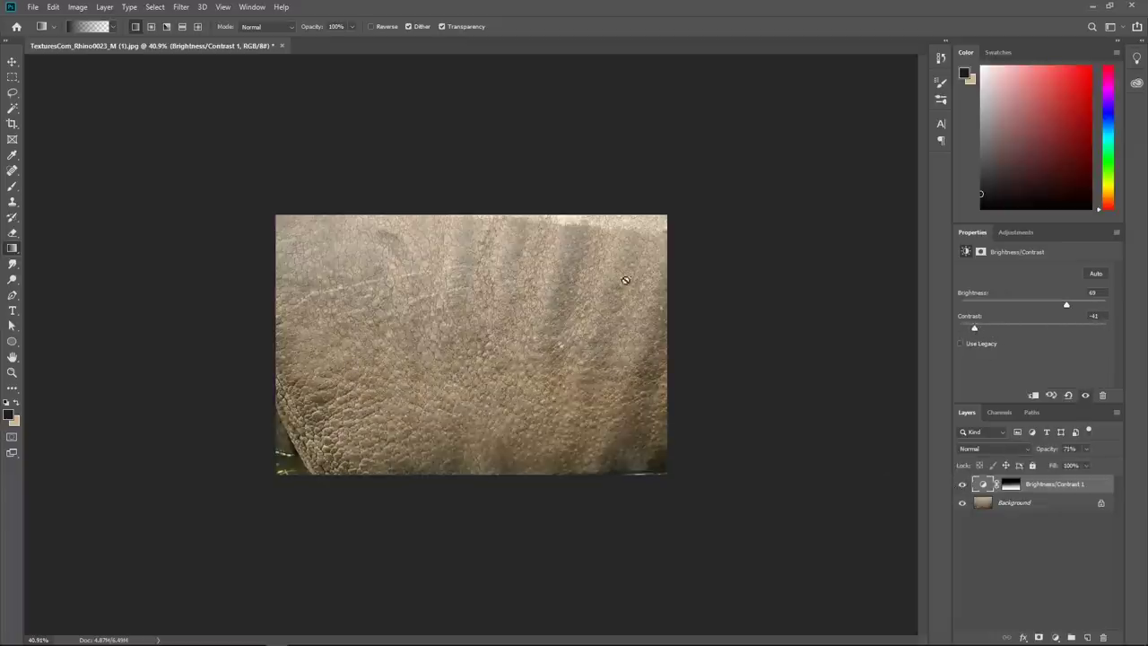
- Stamp all visible layers into a new merged layer above the Brightness/Contrast adjustment
drag(353, 445, 450, 438)
scroll(660, 440, down, 1)
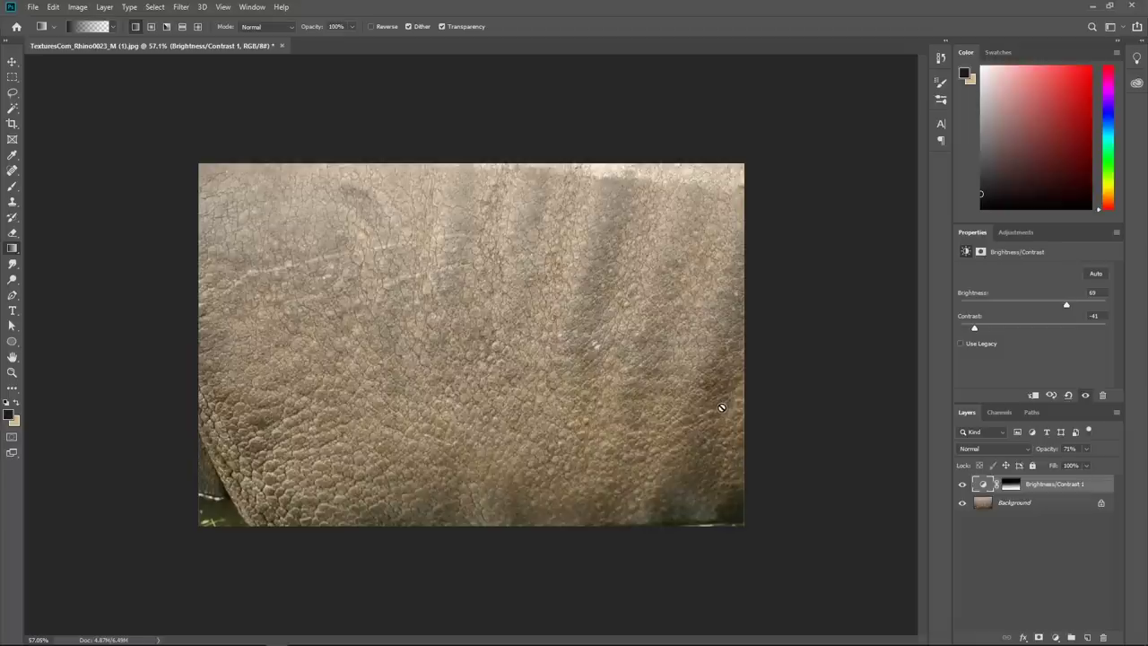
key(ctrl+shift+alt+e)
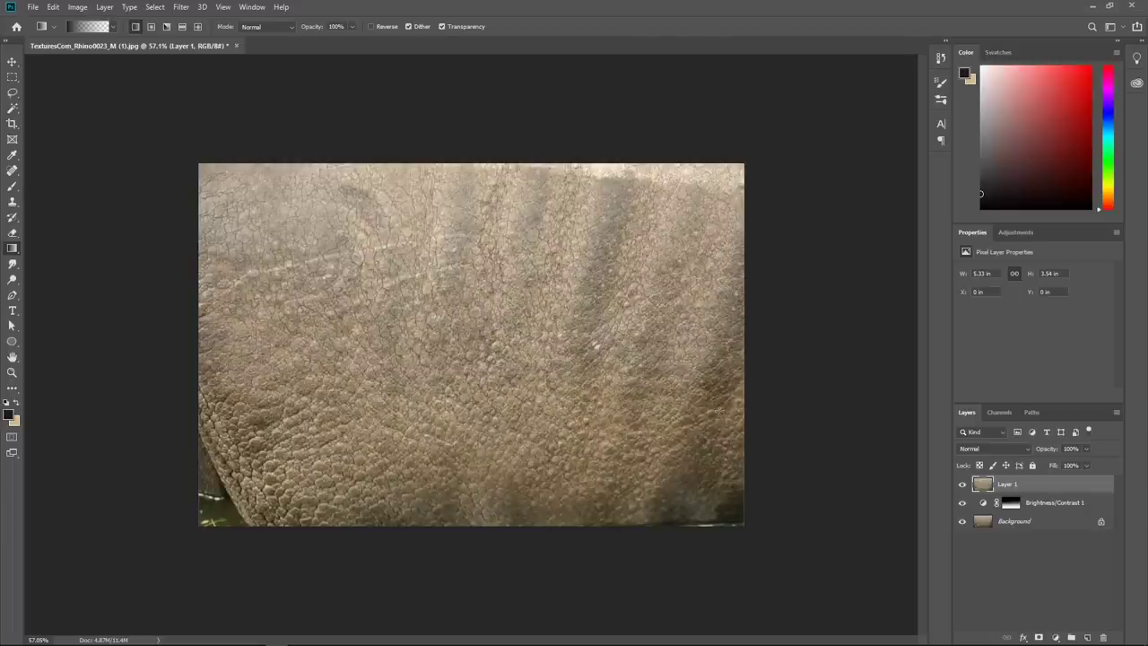
- Undo the last layer stamp, stamp all visible layers again into a new top layer, and hide the Brightness/Contrast layer
key(ctrl+z)
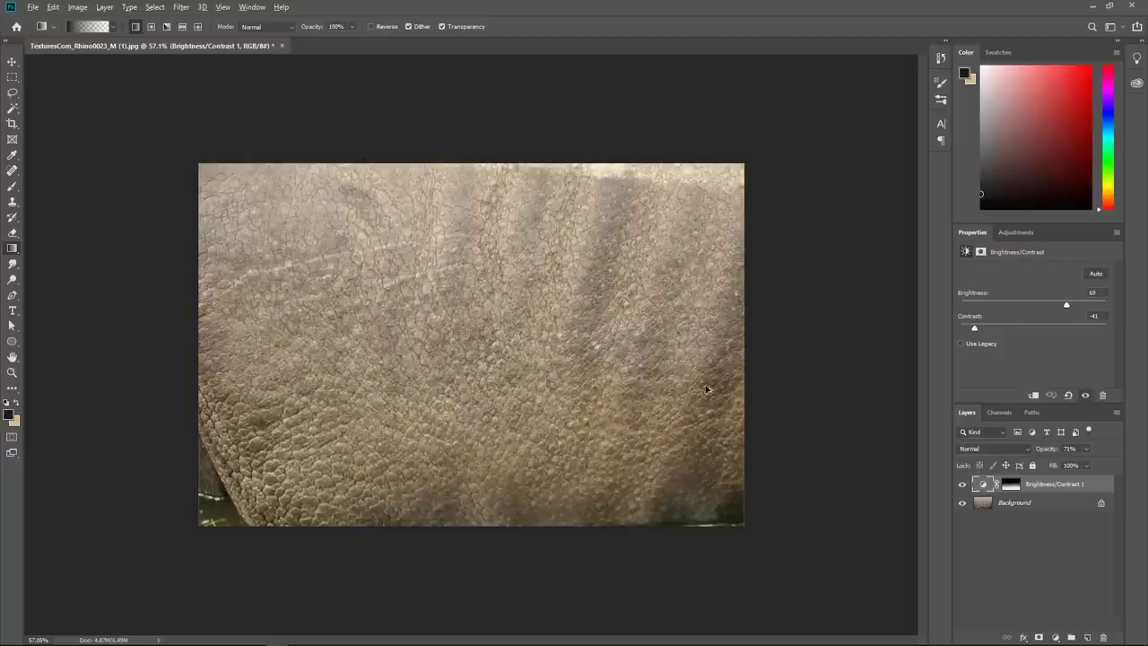
key(ctrl+shift+alt+e)
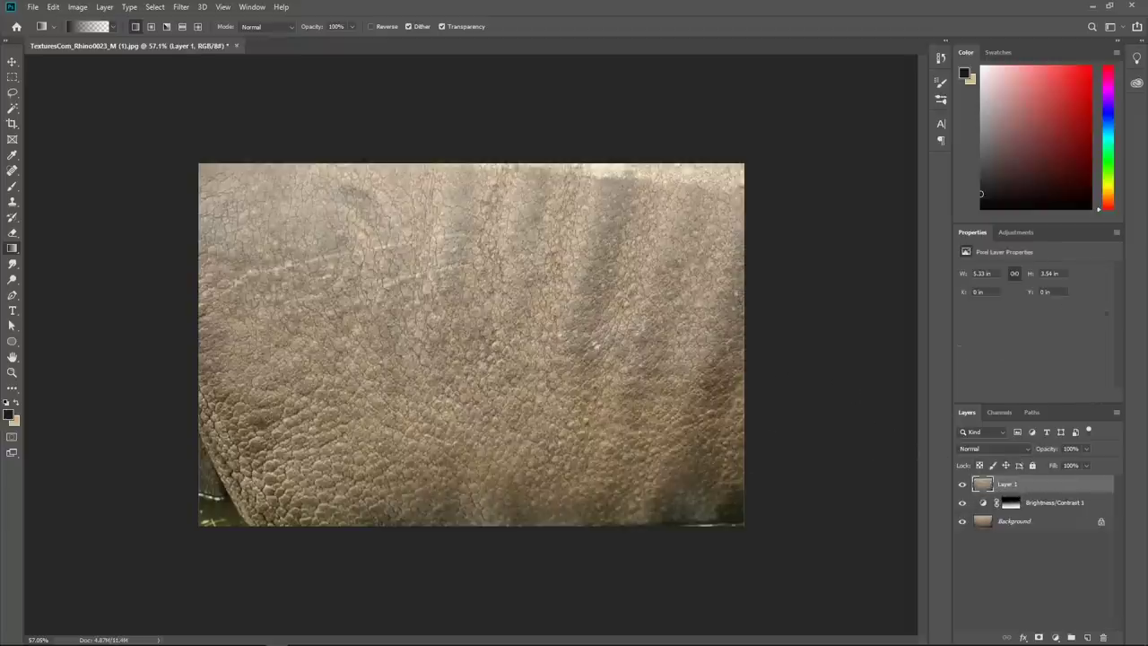
click(963, 503)
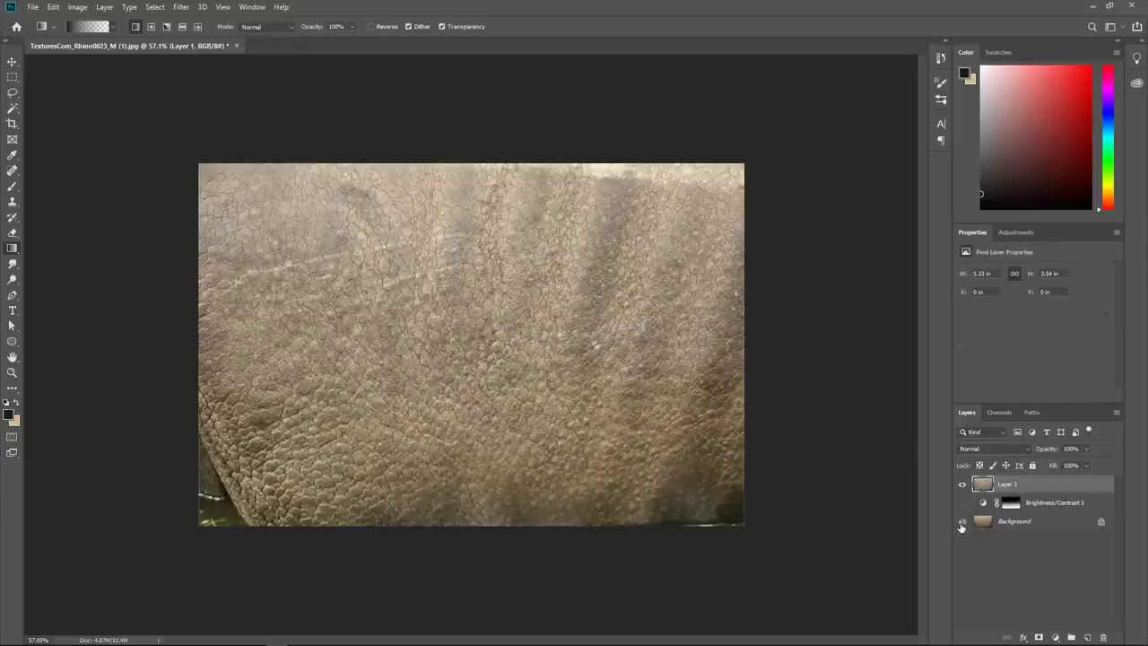
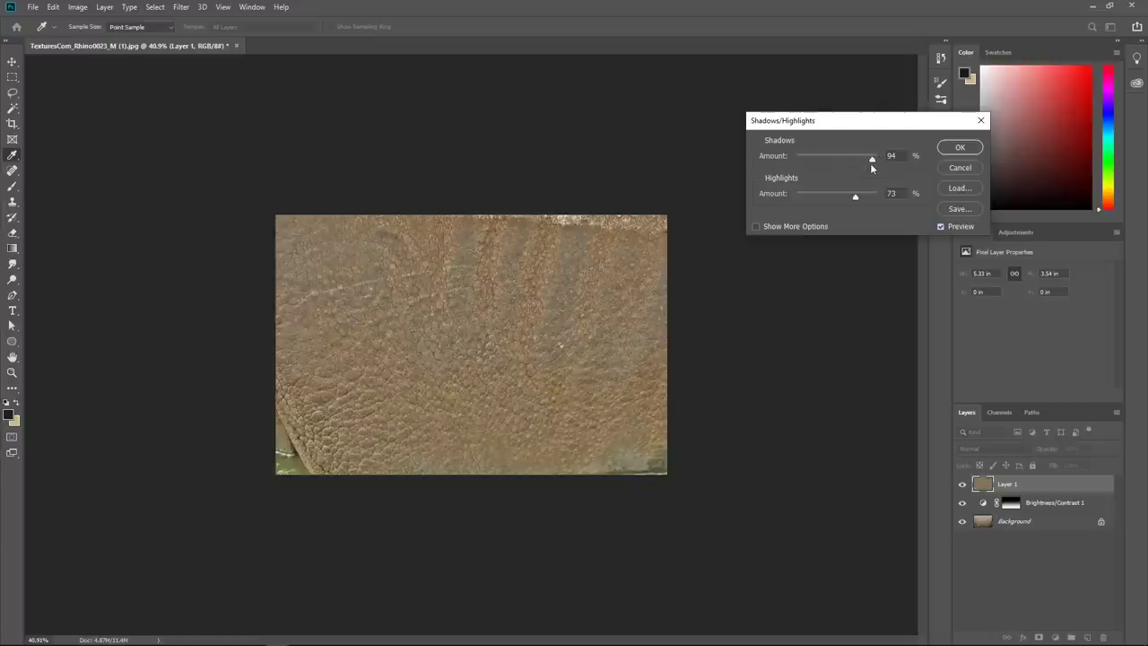
- Set the Shadows/Highlights amounts to 100% for both shadows and highlights and show the additional options
drag(872, 161, 897, 189)
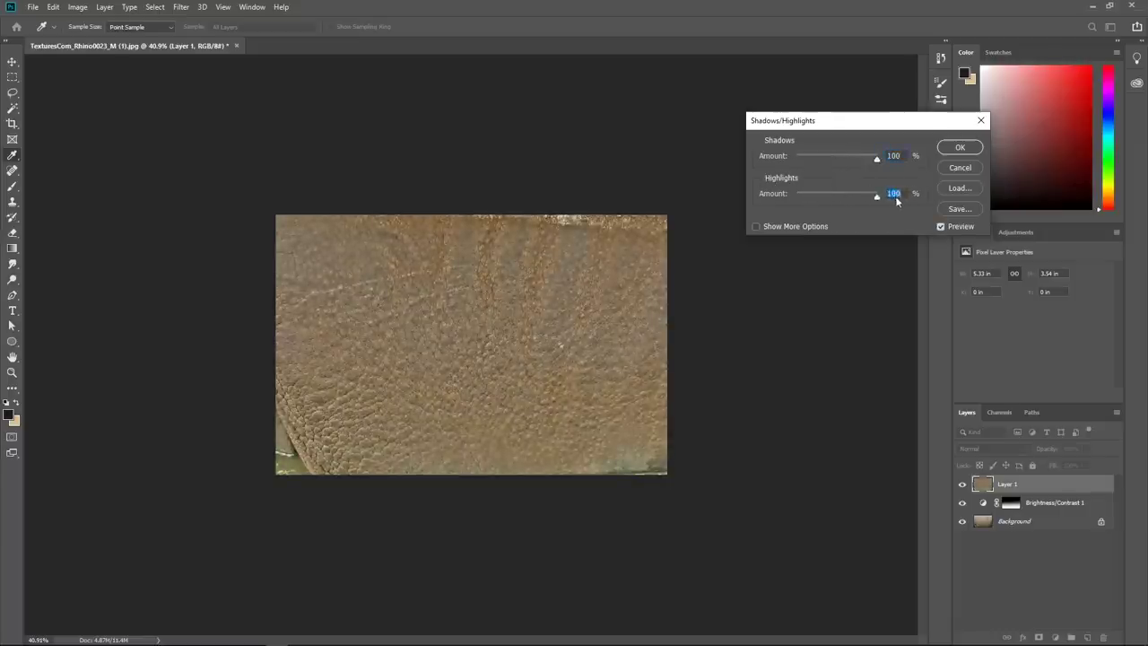
click(781, 227)
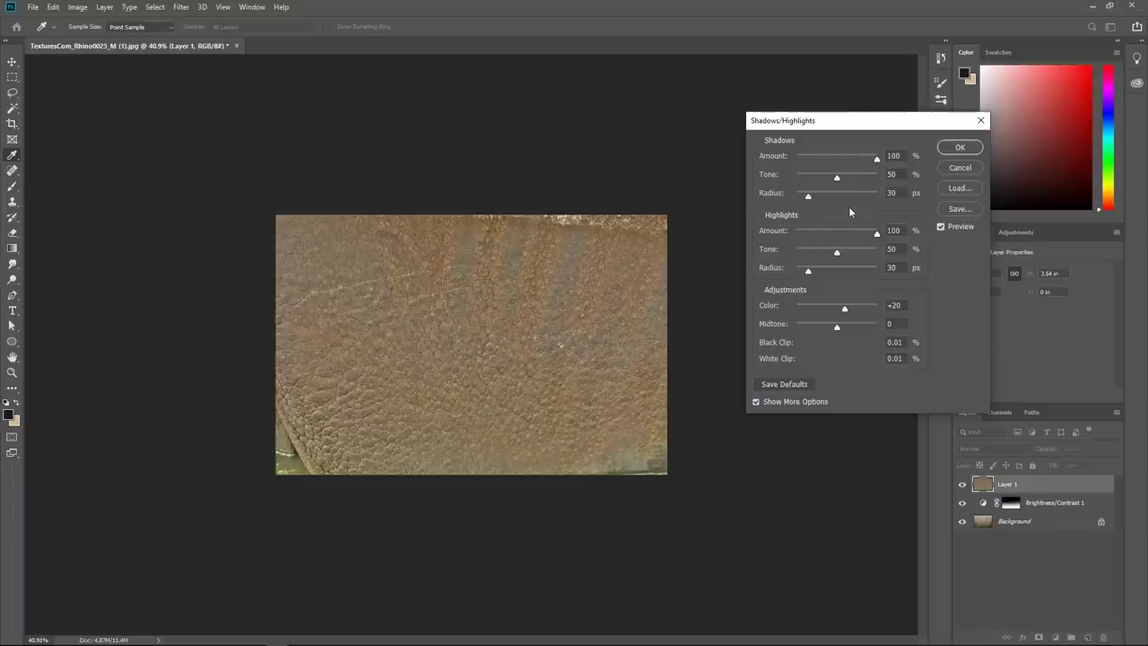
drag(877, 235, 930, 245)
- Try a highlights radius of 241 px against the original, then reduce the radius to about 73 px
drag(837, 252, 856, 270)
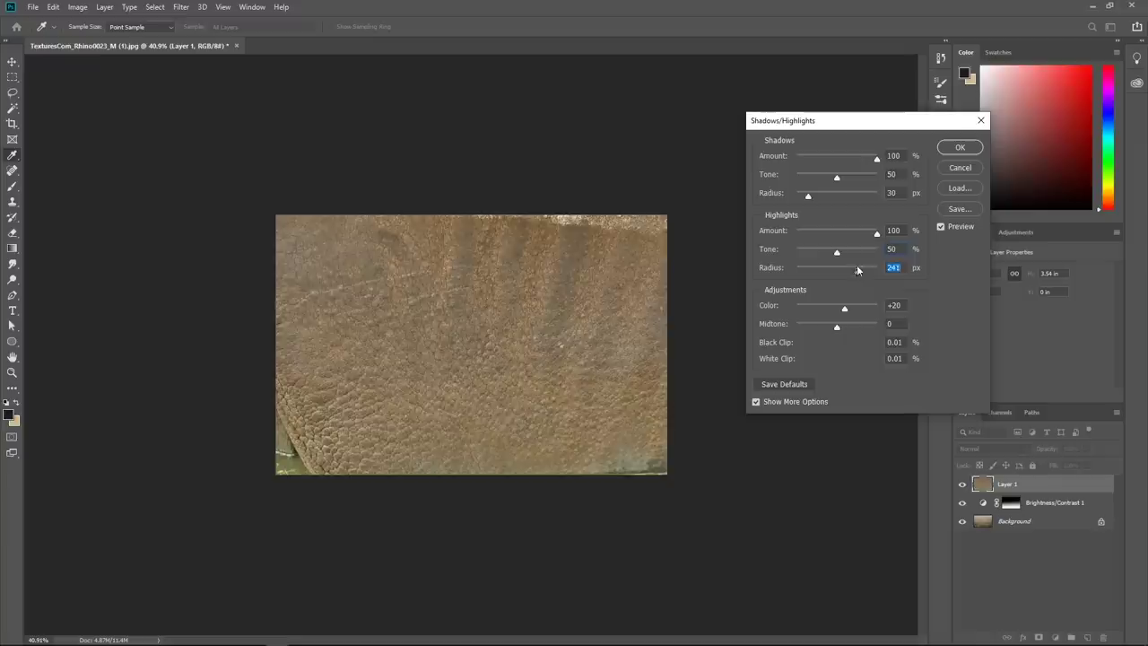
click(942, 229)
click(942, 230)
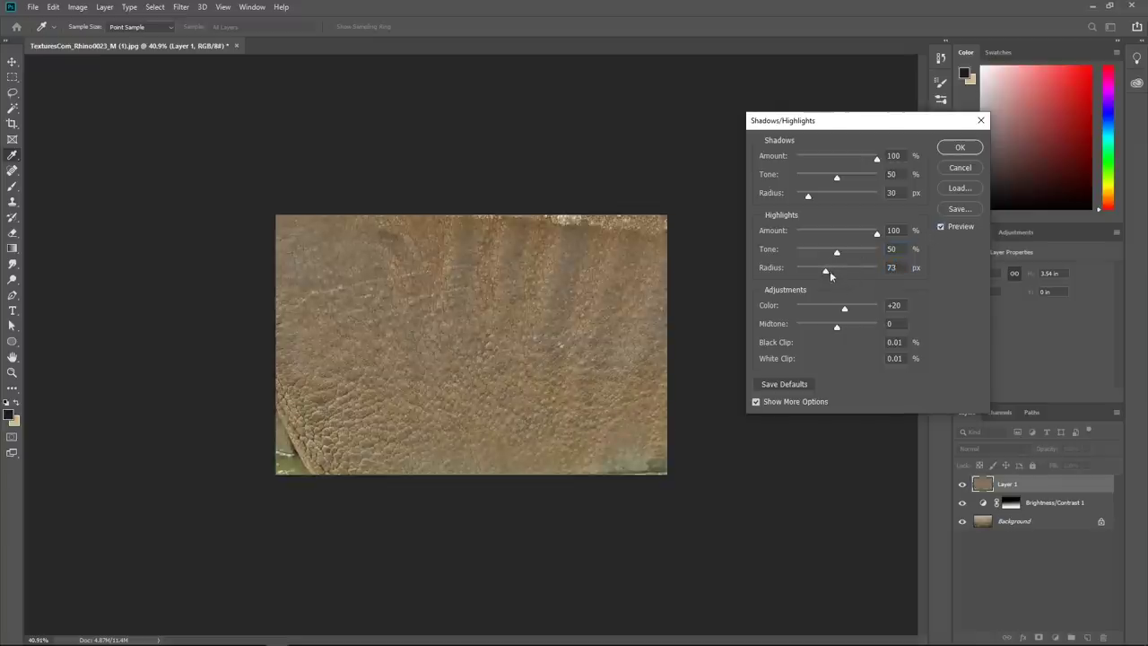
mouse_move(830, 276)
mouse_down()
mouse_move(844, 275)
mouse_move(808, 269)
mouse_move(824, 271)
mouse_up()
- Set the Color adjustment to 0 and apply Shadows/Highlights, comparing the image with and without the corrected merged layer
drag(844, 309, 820, 311)
text(0)
click(958, 147)
key(g)
click(964, 485)
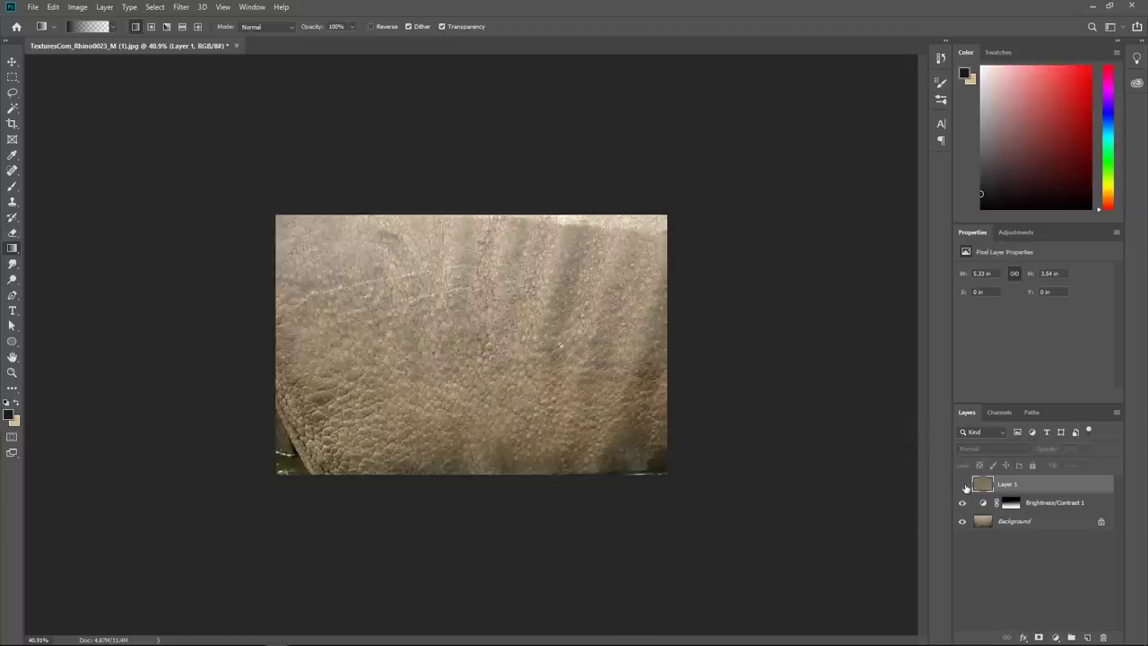
click(964, 485)
click(963, 485)
click(964, 486)
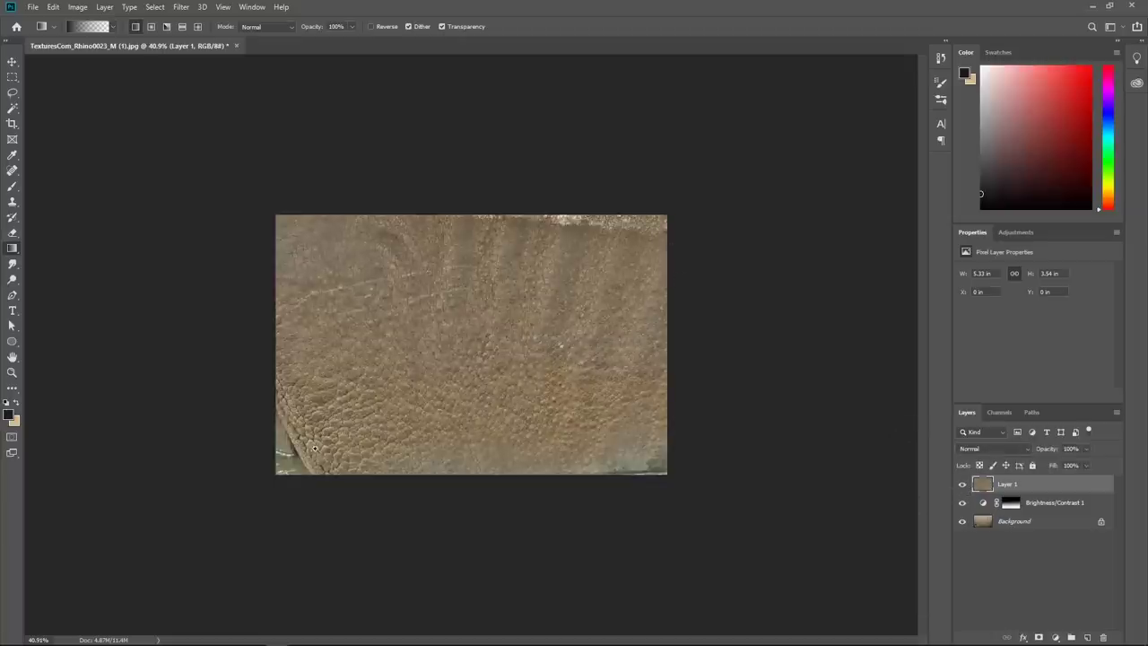
- Lasso the non-skin background in the photo's lower-left corner and fill it with Content-Aware at 100% opacity
scroll(314, 448, up, 3)
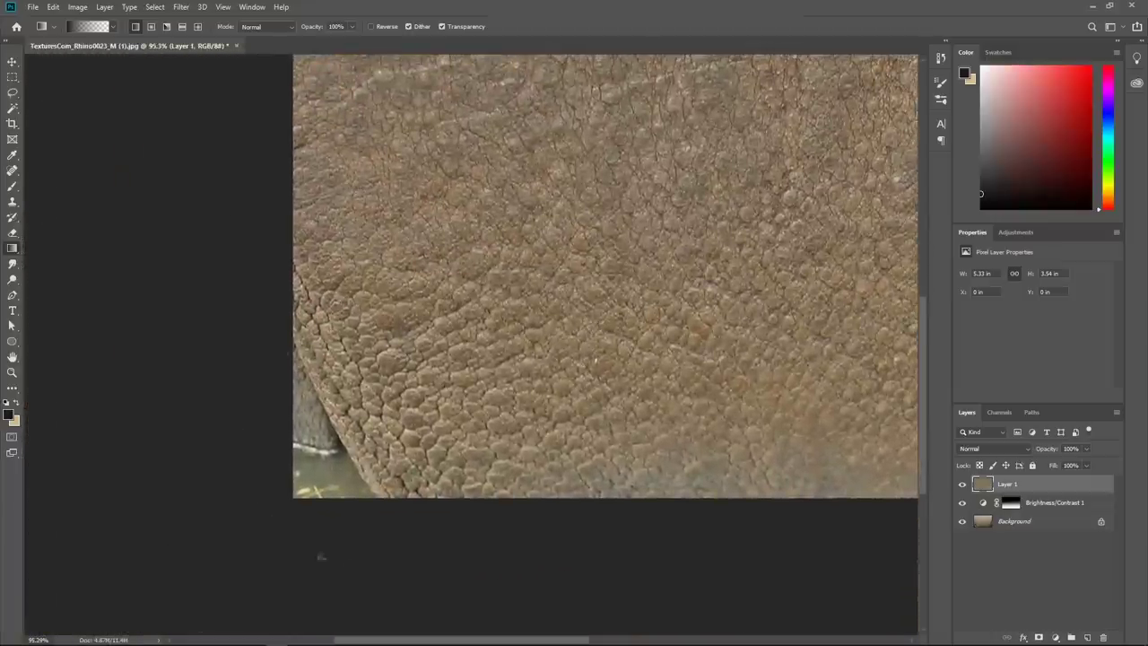
scroll(376, 410, down, 1)
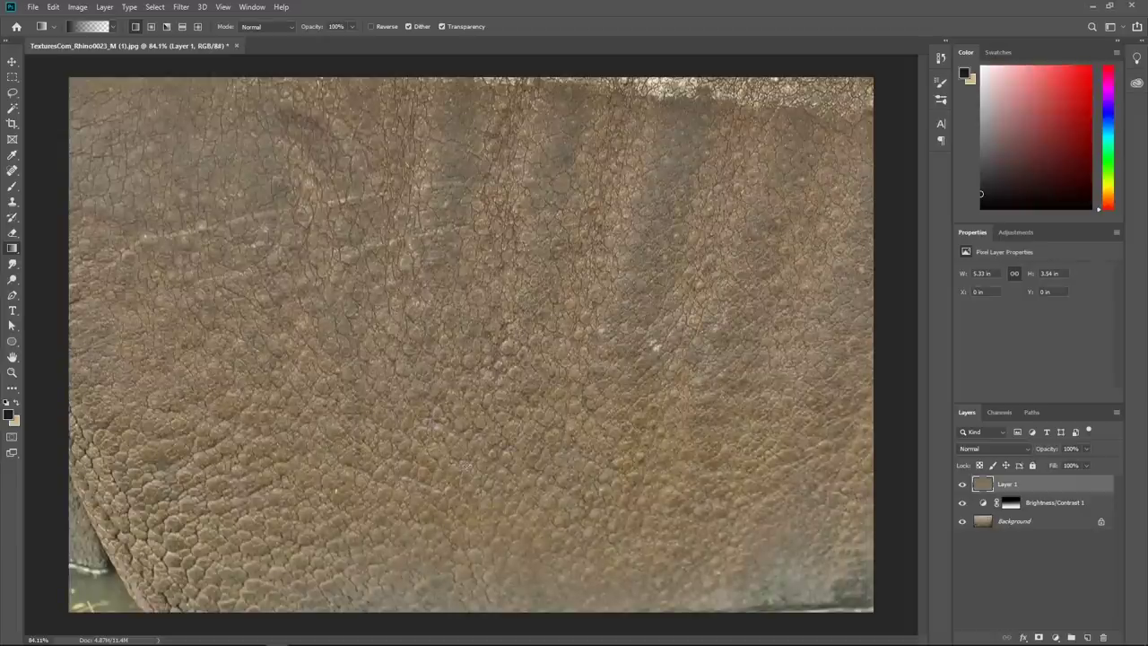
key(l)
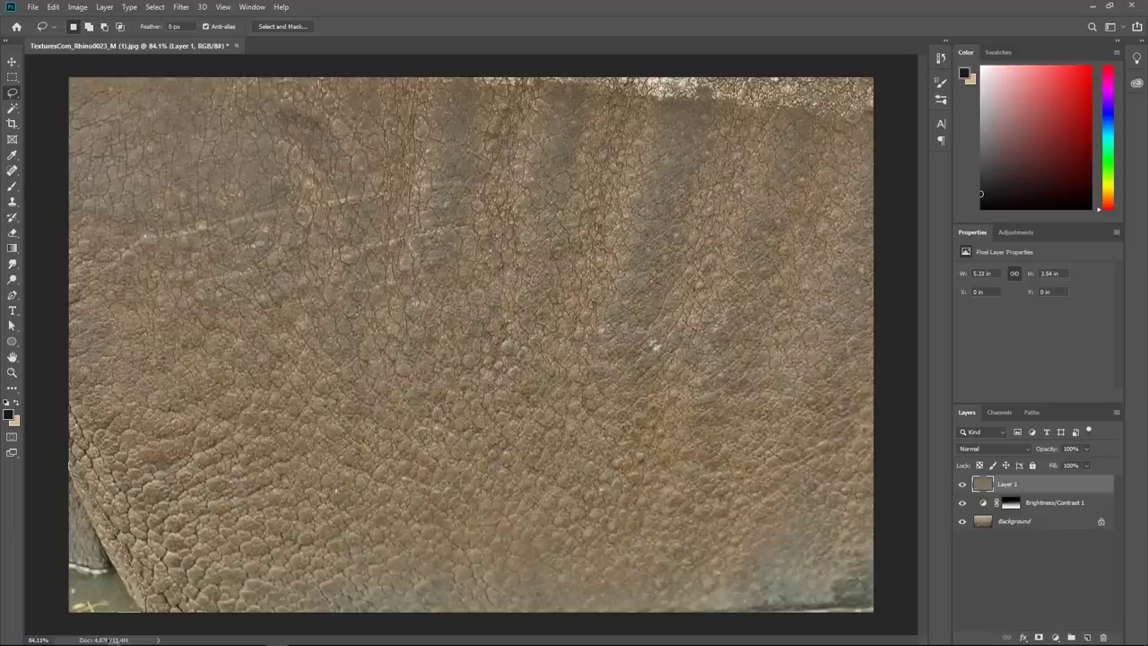
drag(43, 558, 52, 473)
key(shift+F6)
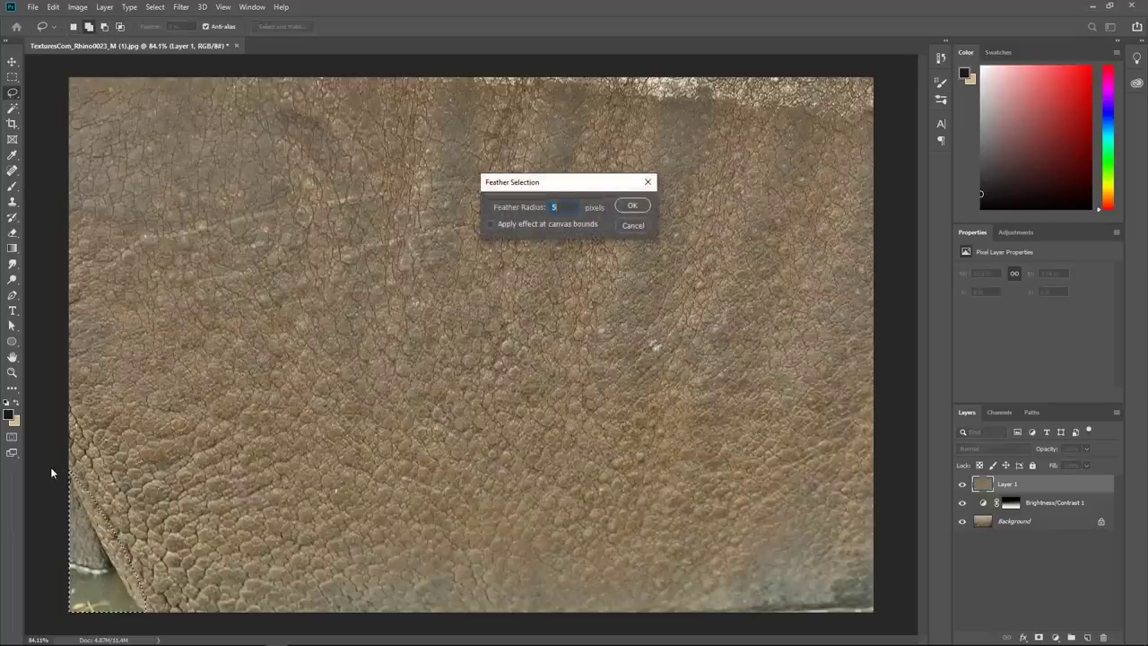
click(633, 226)
key(i)
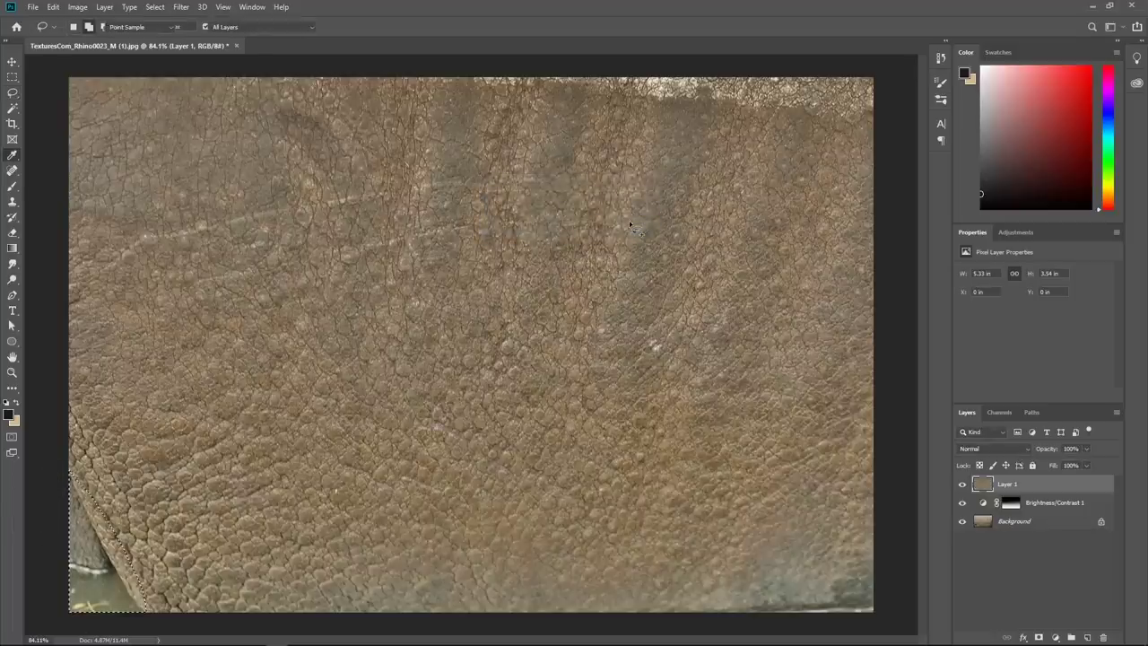
key(shift+F5)
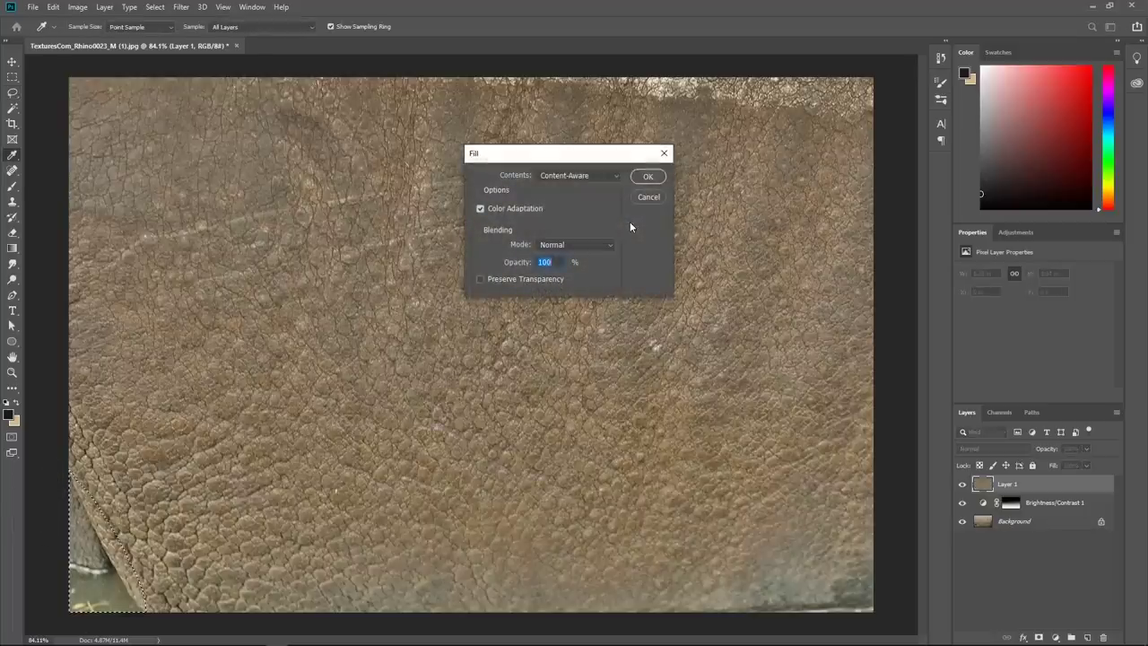
click(638, 176)
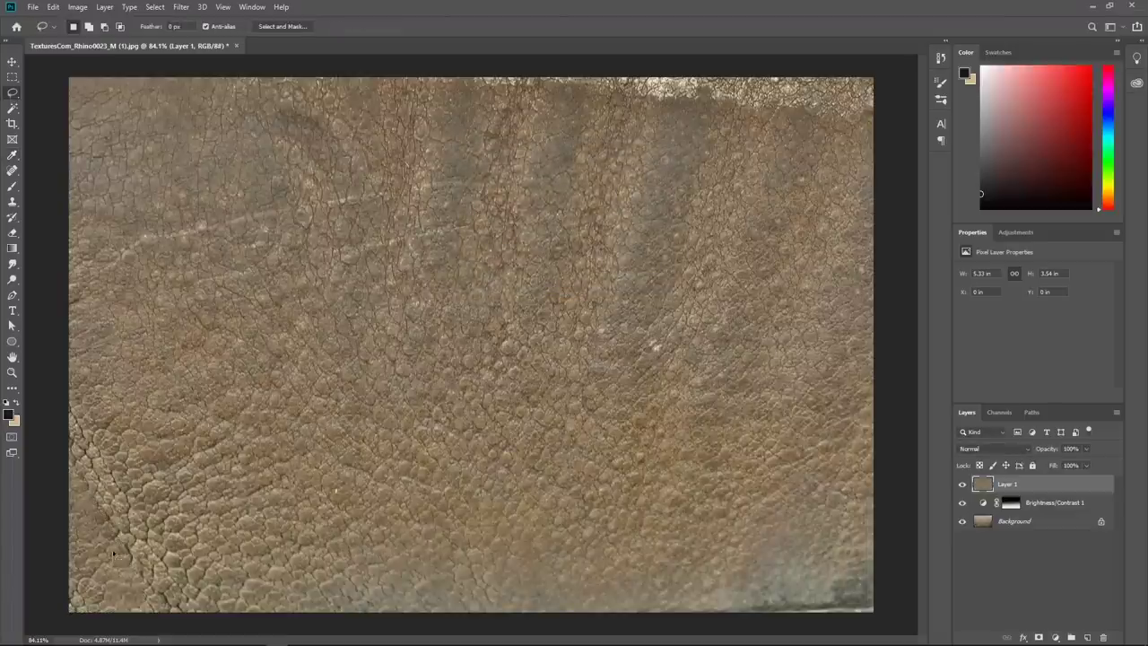
- Heal the upper long pale scratch across the left part of the skin with an enlarged Spot Healing Brush
scroll(702, 201, down, 2)
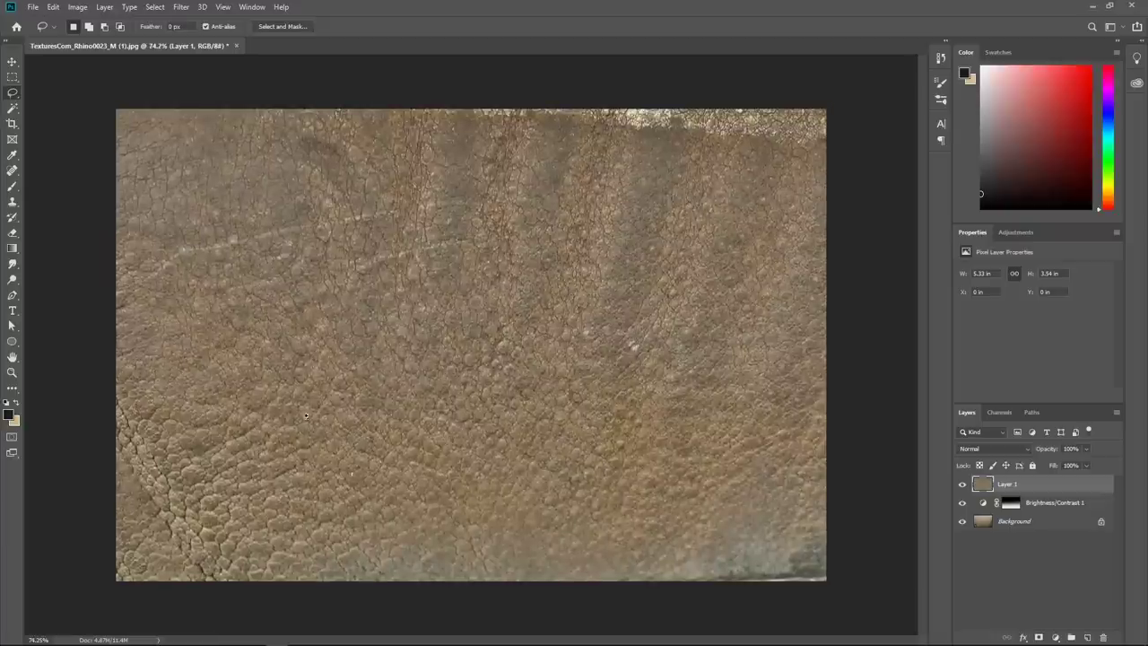
scroll(209, 516, up, 2)
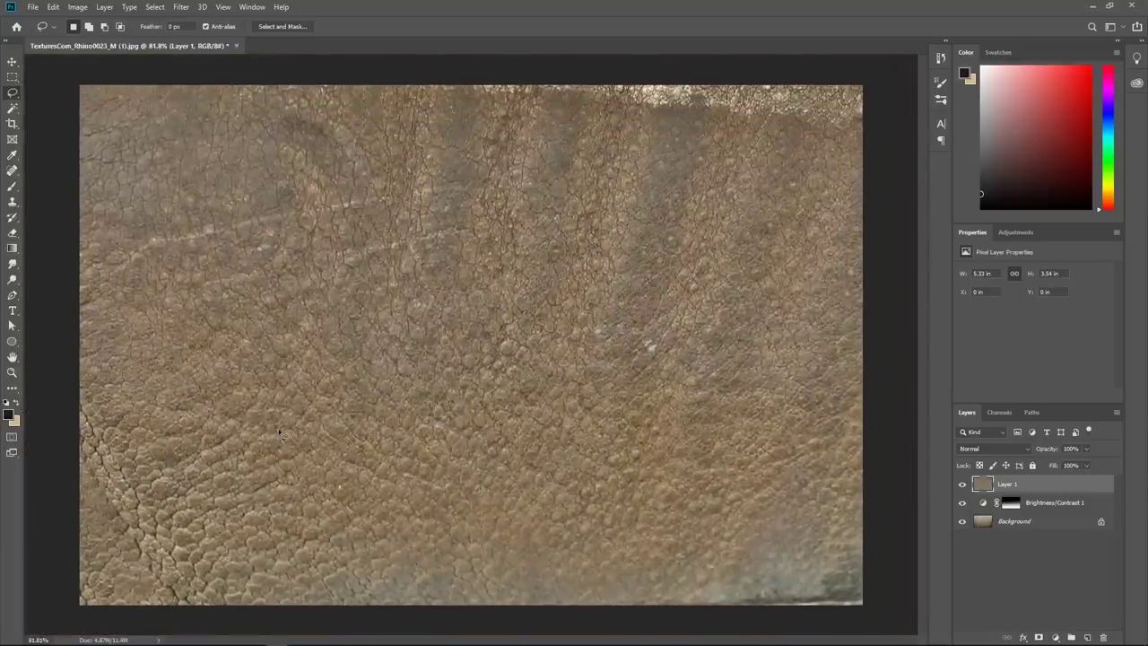
click(12, 171)
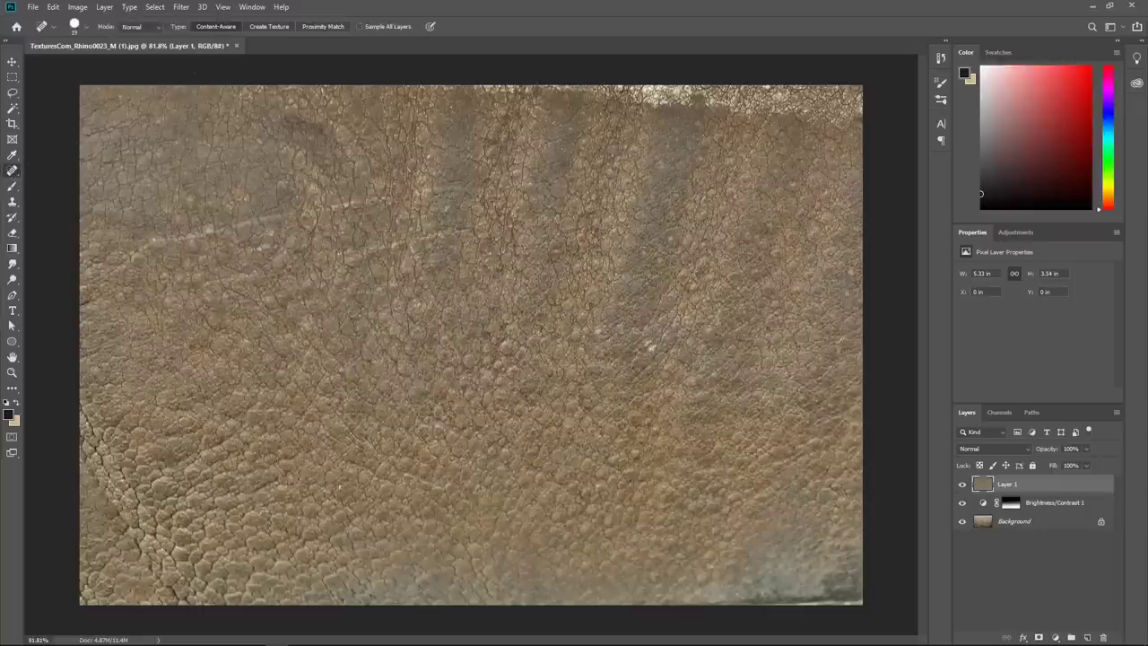
right_click(13, 175)
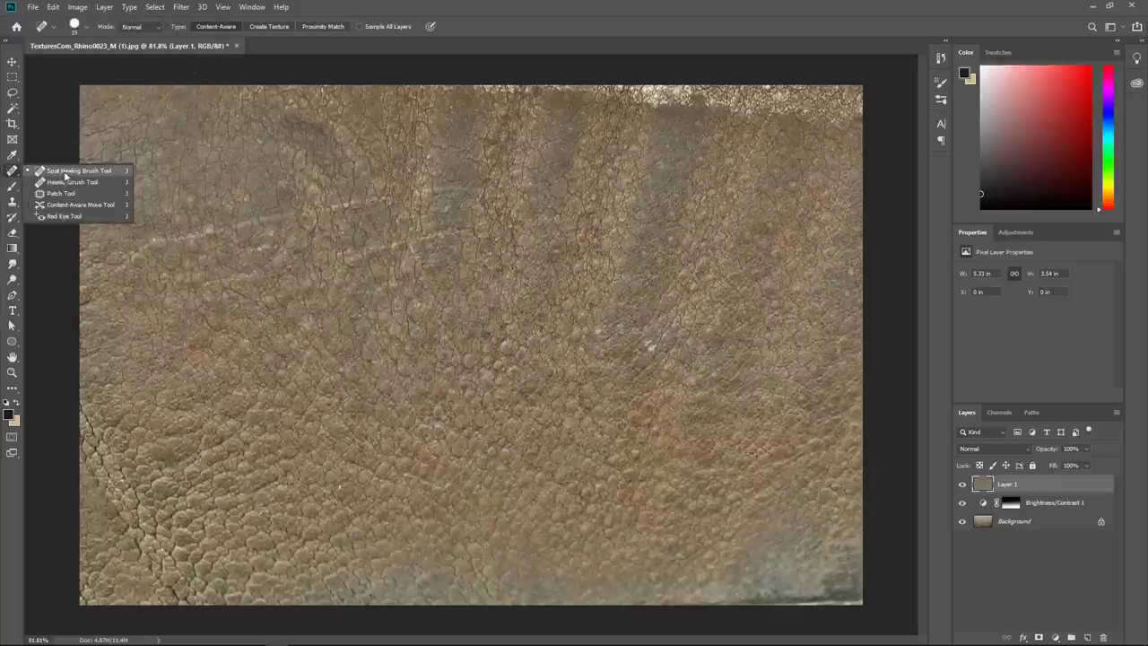
scroll(379, 220, up, 3)
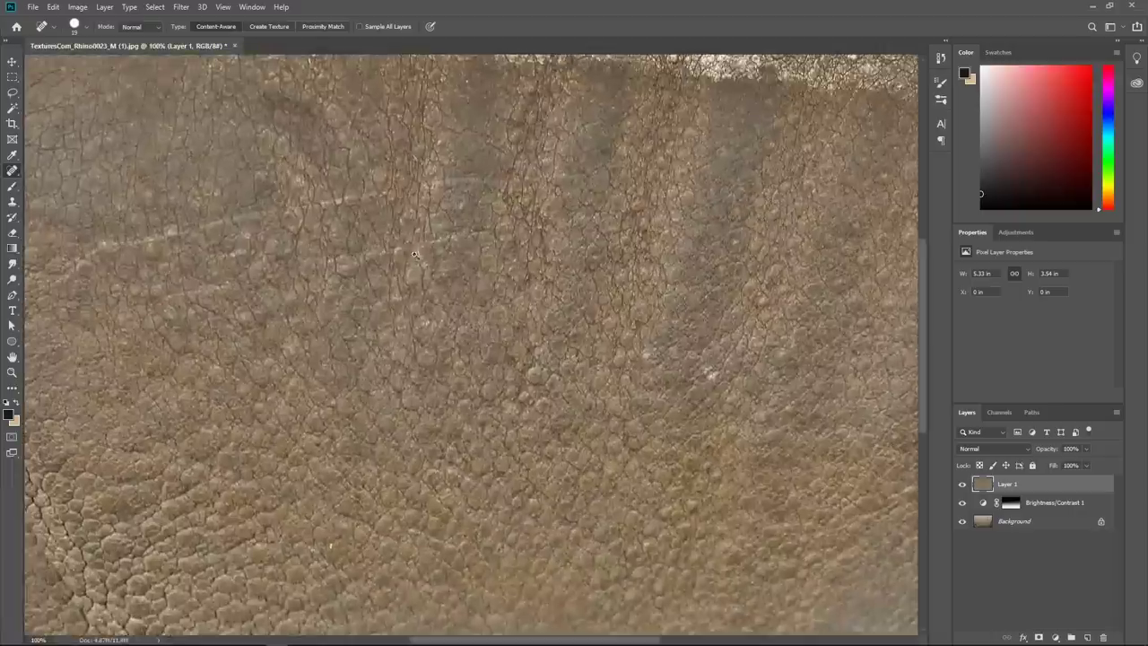
scroll(420, 258, down, 3)
drag(450, 201, 443, 200)
drag(442, 200, 452, 202)
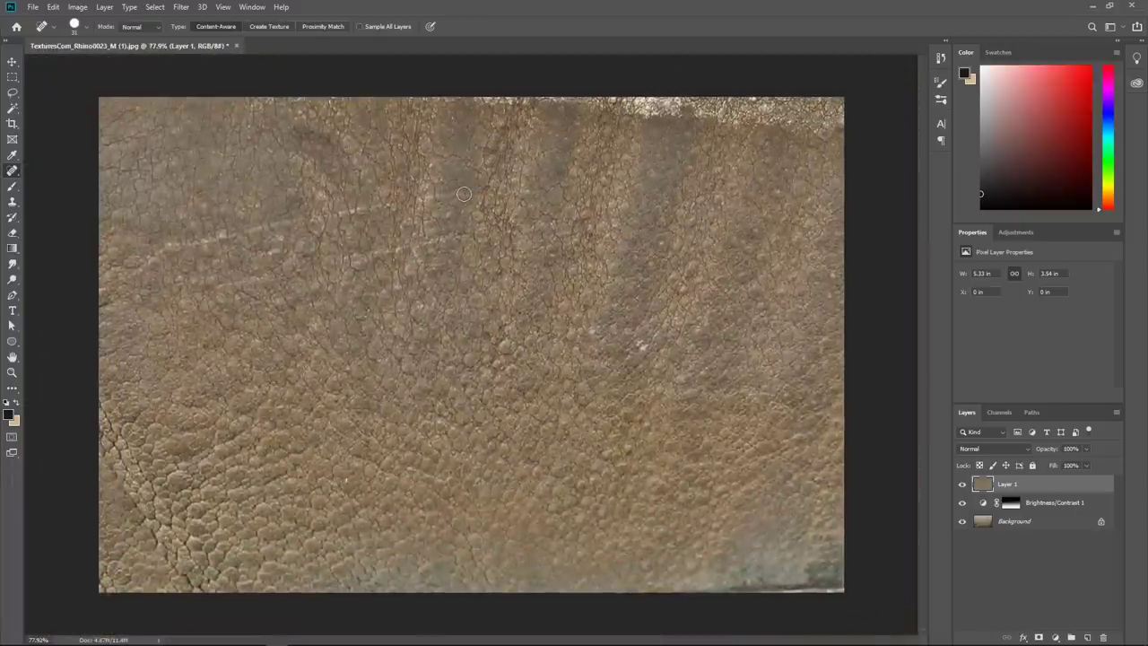
scroll(465, 196, down, 1)
drag(465, 204, 177, 256)
scroll(489, 332, down, 2)
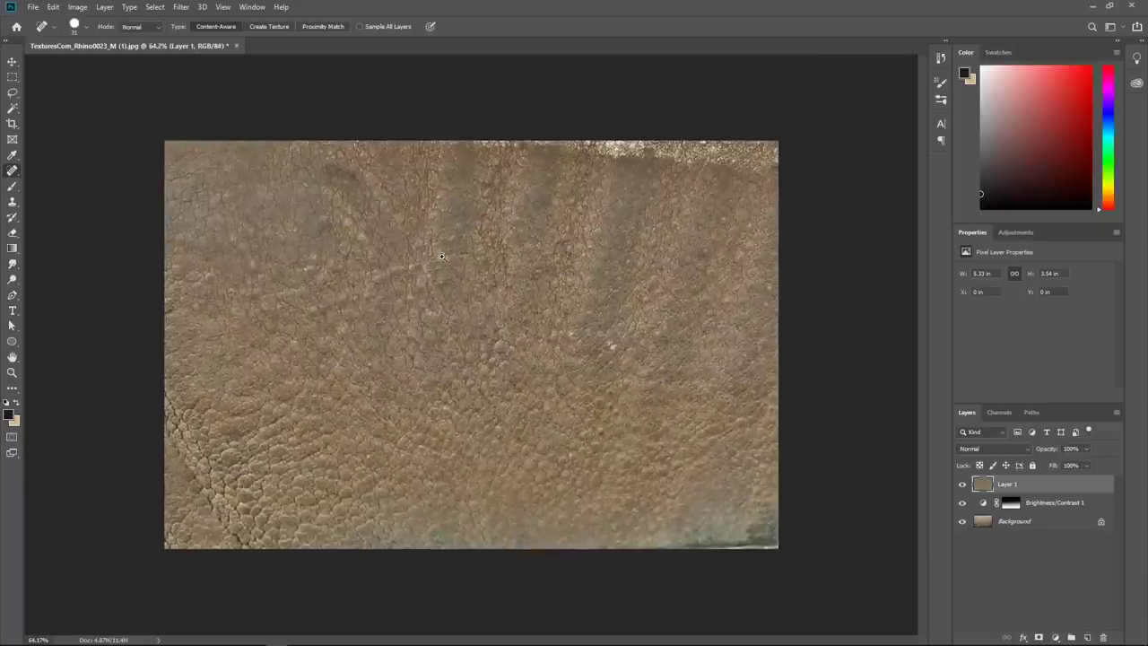
- Heal the second pale scratch running just below the first one with the Spot Healing Brush
scroll(442, 256, up, 2)
scroll(441, 256, down, 1)
drag(461, 238, 218, 287)
scroll(405, 315, down, 3)
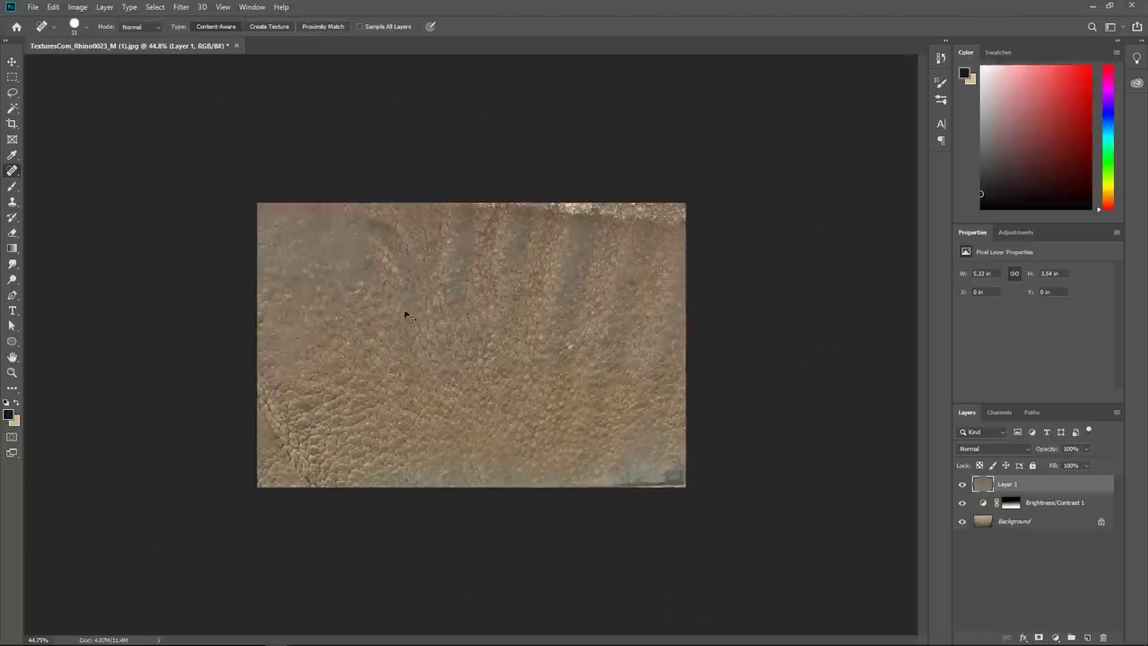
- Heal the remaining blemishes in the skin's upper-left half and the dark crease at its left edge
scroll(405, 315, up, 3)
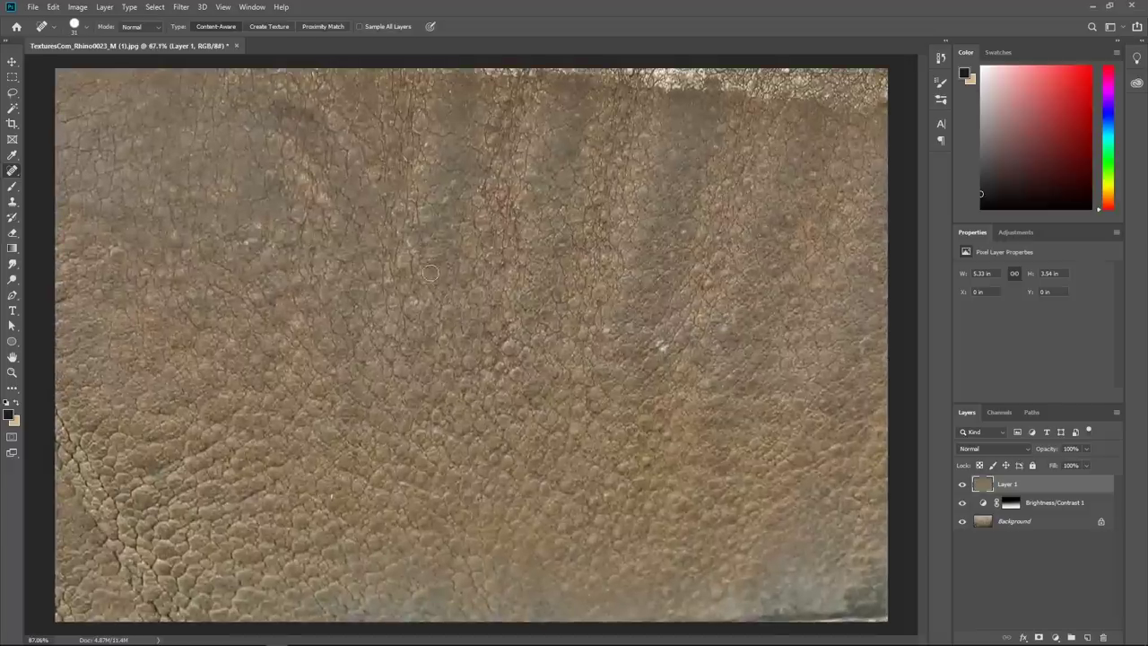
drag(437, 304, 388, 226)
drag(407, 279, 348, 289)
mouse_move(434, 301)
mouse_down()
mouse_move(375, 303)
mouse_move(404, 306)
mouse_up()
scroll(197, 319, down, 1)
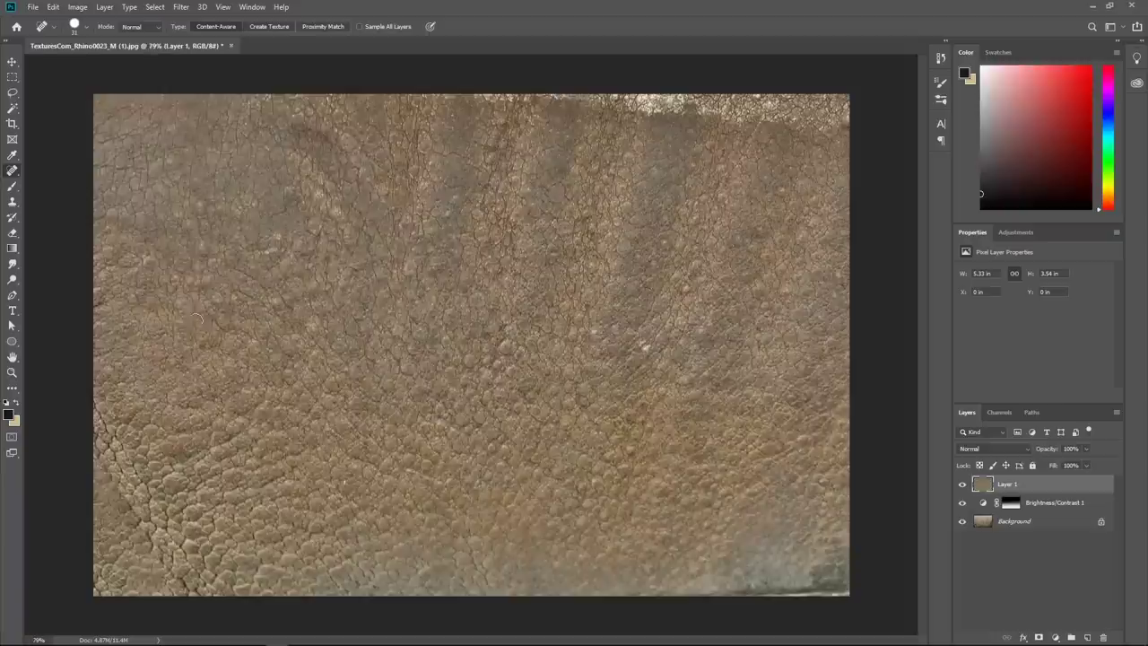
drag(114, 294, 100, 309)
scroll(688, 358, down, 1)
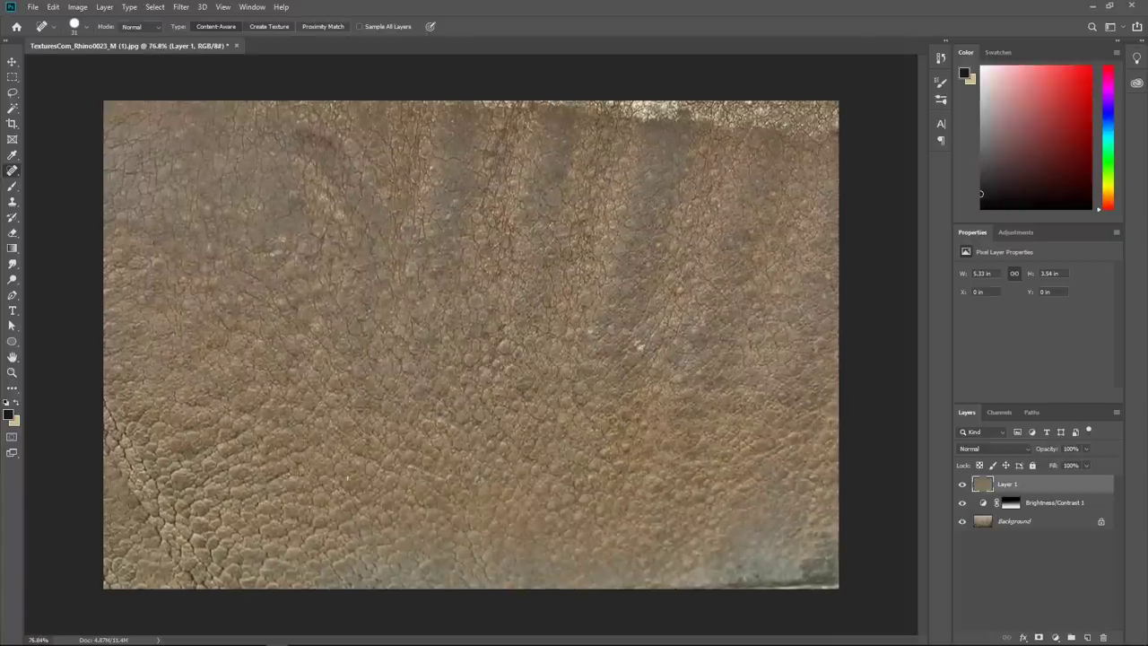
- Try to heal the bright strip along the photo's upper-right edge with a larger Spot Healing Brush
scroll(689, 229, down, 1)
mouse_move(783, 139)
mouse_down()
mouse_move(819, 128)
mouse_move(796, 129)
mouse_move(812, 132)
mouse_move(805, 112)
mouse_move(753, 114)
mouse_move(773, 124)
mouse_move(614, 100)
mouse_move(639, 115)
mouse_move(464, 96)
mouse_move(509, 108)
mouse_move(709, 106)
mouse_up()
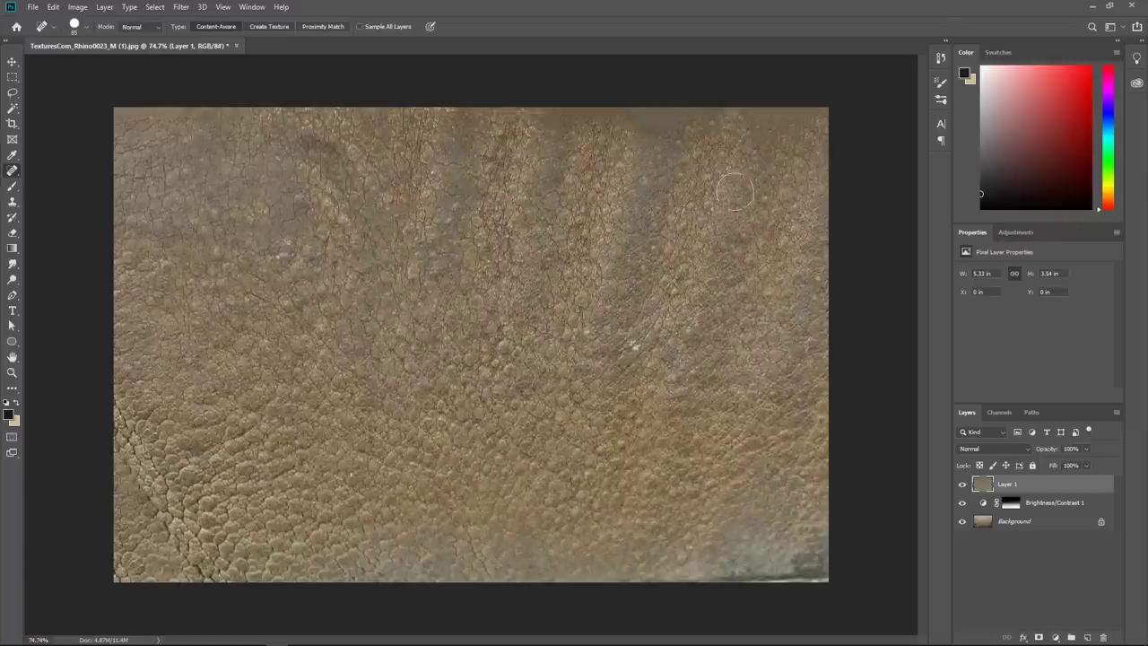
scroll(734, 191, down, 1)
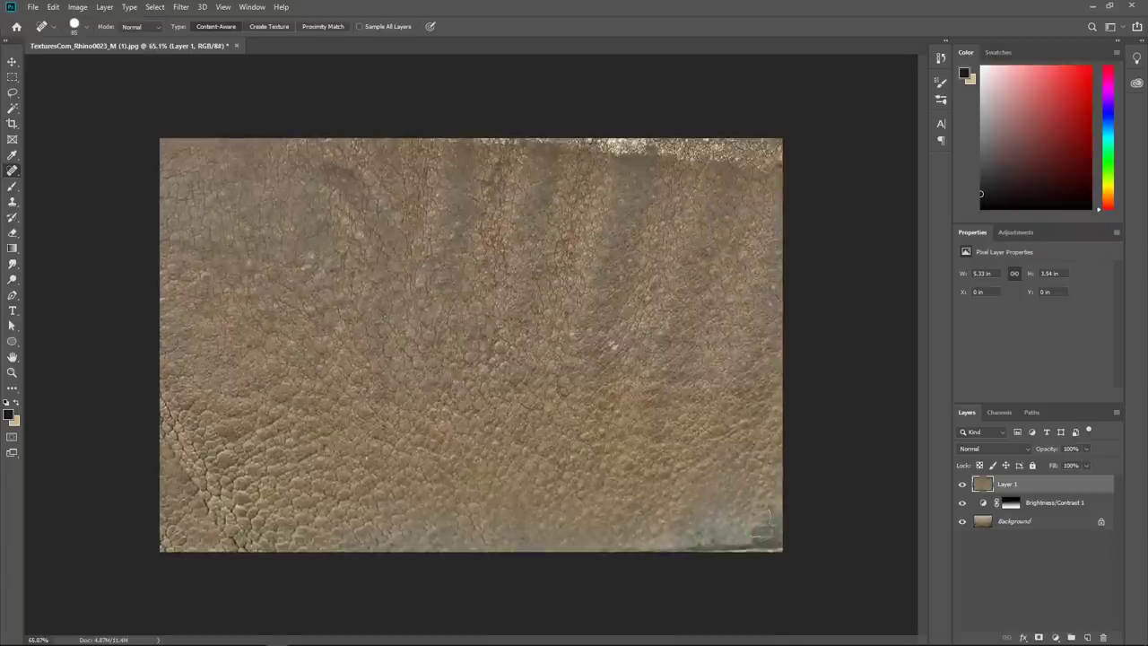
- Try to heal the dark greenish patch in the photo's lower-right corner with a further enlarged Spot Healing Brush
key(bracketright)
key(bracketright)
key(bracketright)
mouse_move(789, 529)
mouse_down()
mouse_move(734, 542)
mouse_move(757, 524)
mouse_move(697, 531)
mouse_move(636, 595)
mouse_up()
scroll(712, 325, up, 2)
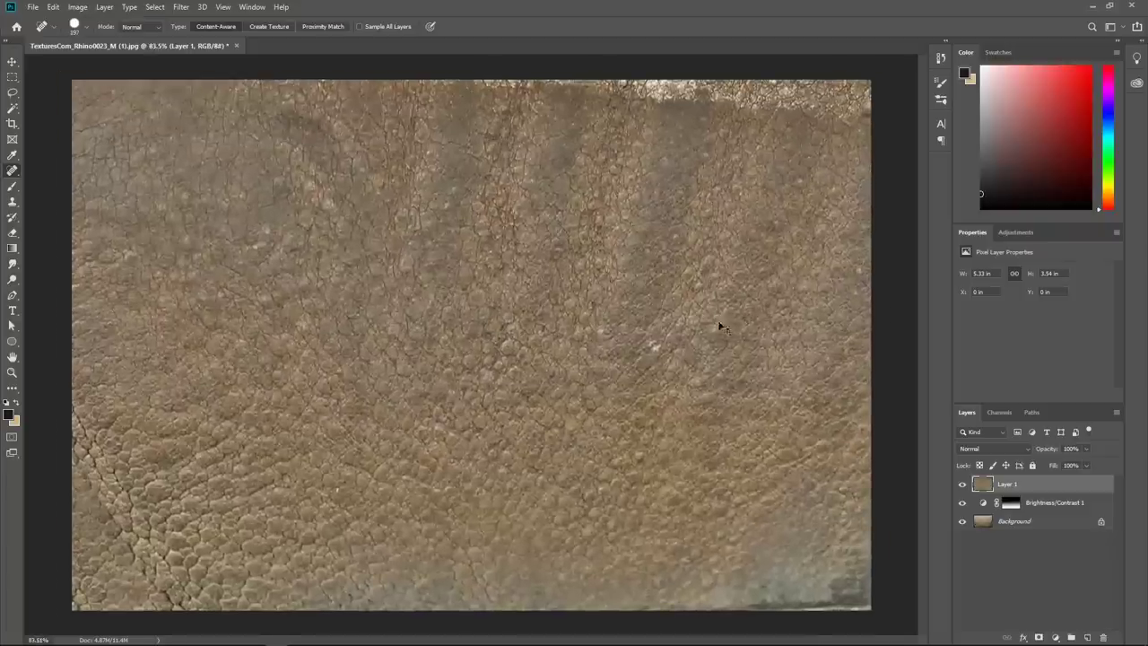
scroll(720, 328, down, 1)
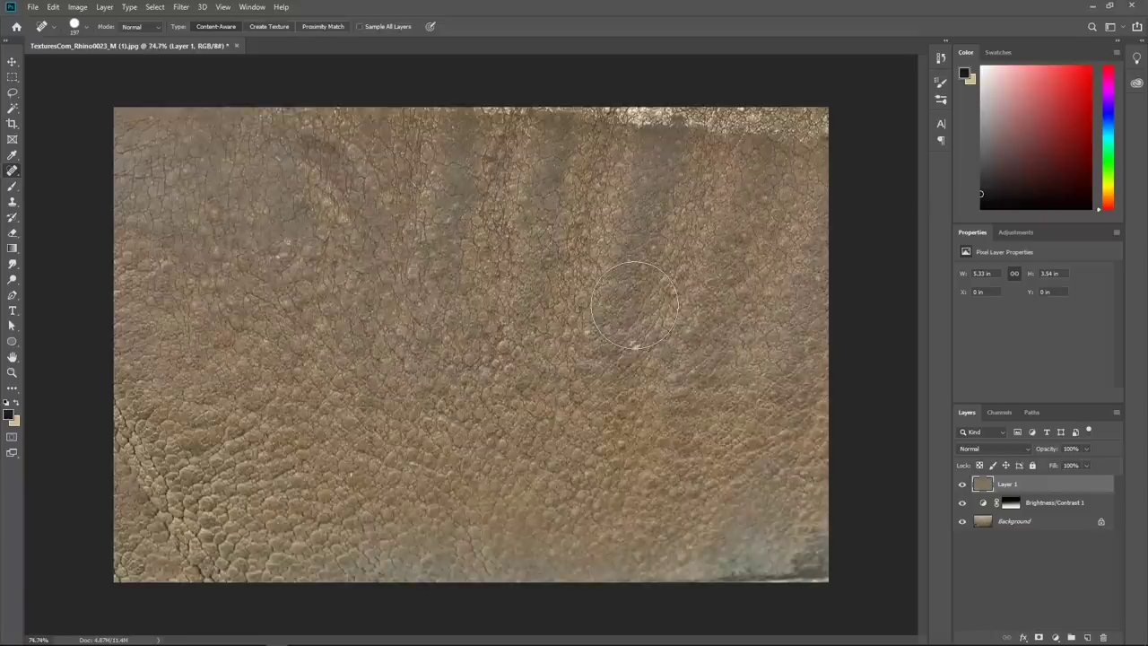
- Add an empty layer on top and set the Clone Stamp to sample all layers with a brush of about 47 px
click(12, 203)
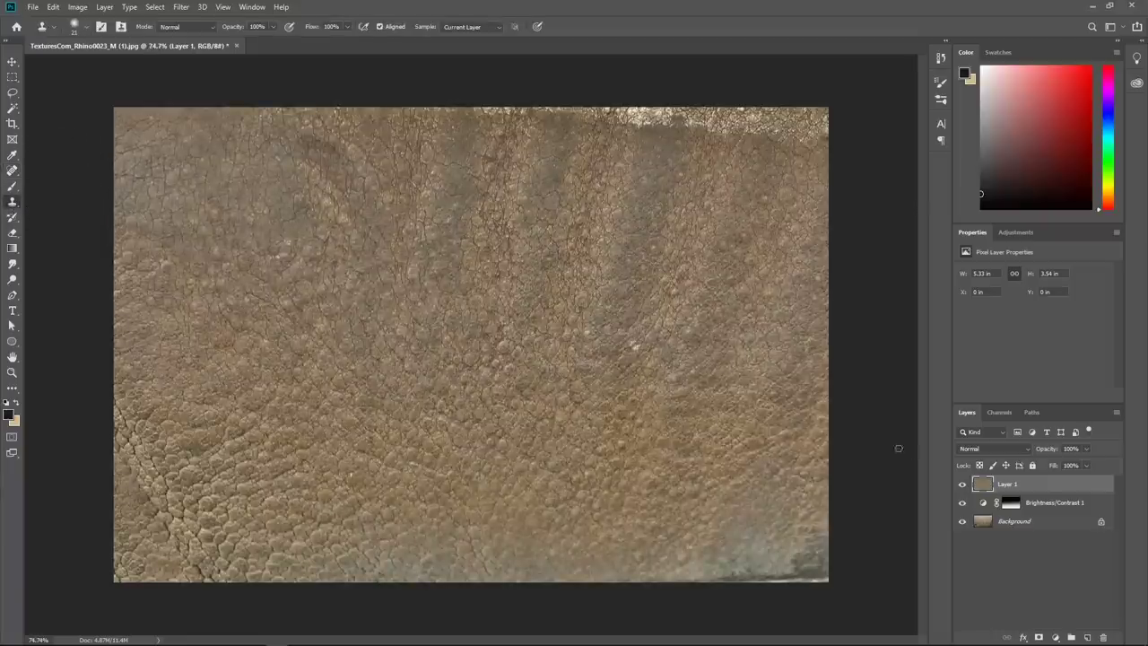
click(1087, 636)
click(486, 30)
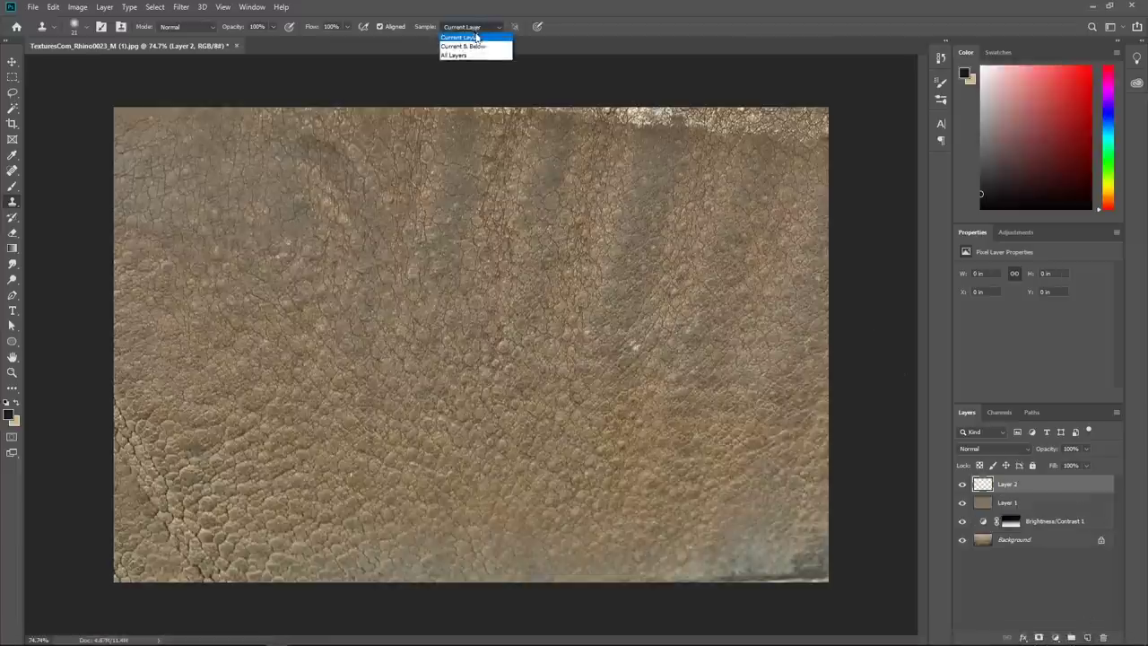
click(464, 55)
alt+click(672, 170)
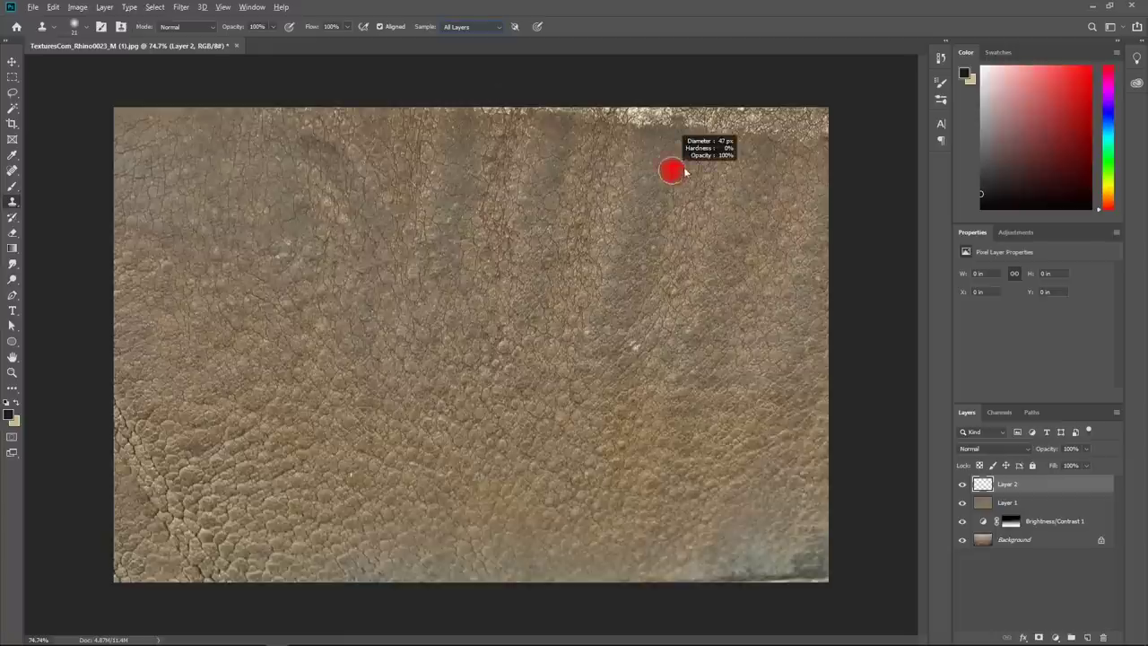
- Clone skin over the bright strip in the photo's upper-right corner with a brush of about 74 px, and view Layer 2 on its own
alt+click(691, 245)
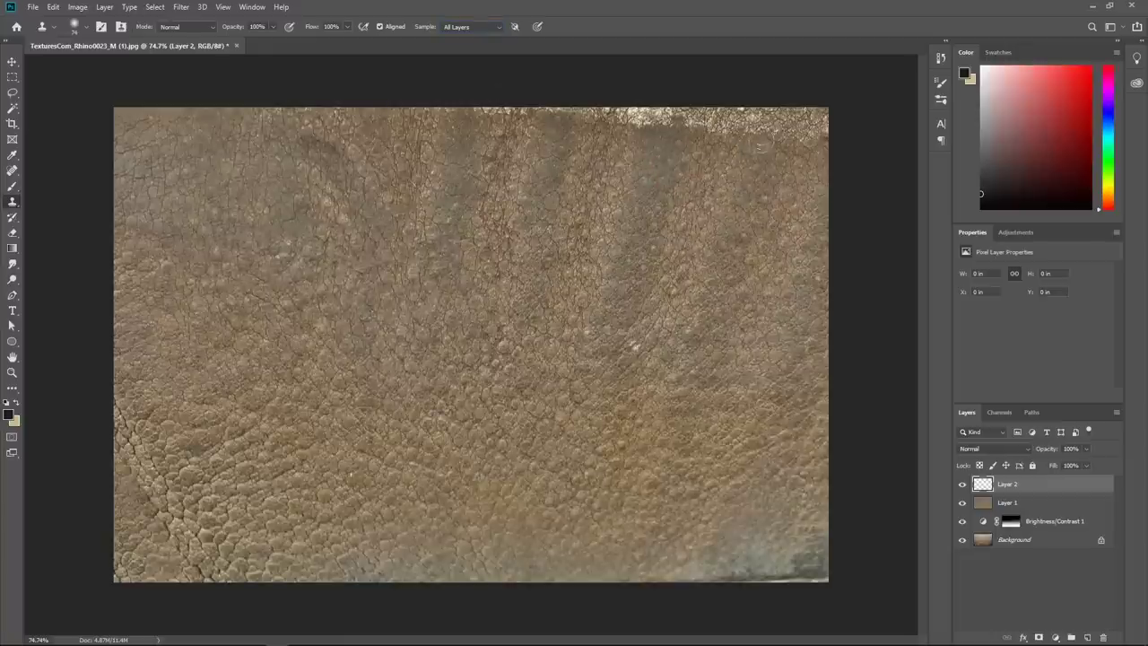
mouse_move(767, 124)
mouse_down()
mouse_move(827, 109)
mouse_move(812, 140)
mouse_move(807, 101)
mouse_move(642, 108)
mouse_up()
alt+click(963, 486)
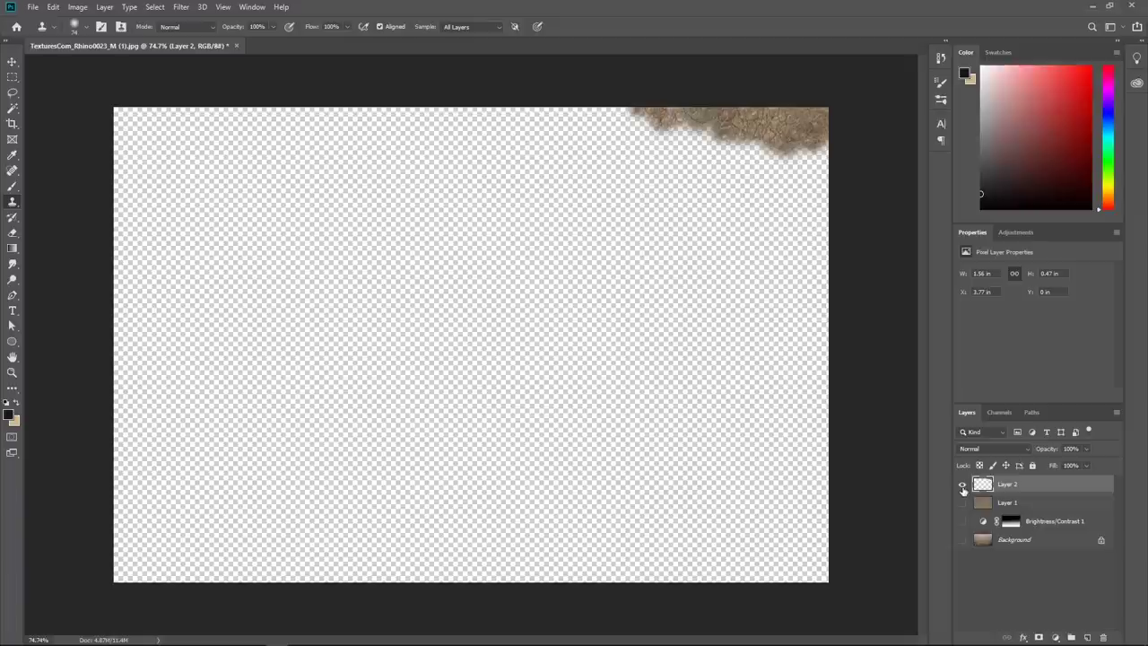
alt+click(962, 485)
alt+click(963, 486)
alt+click(963, 485)
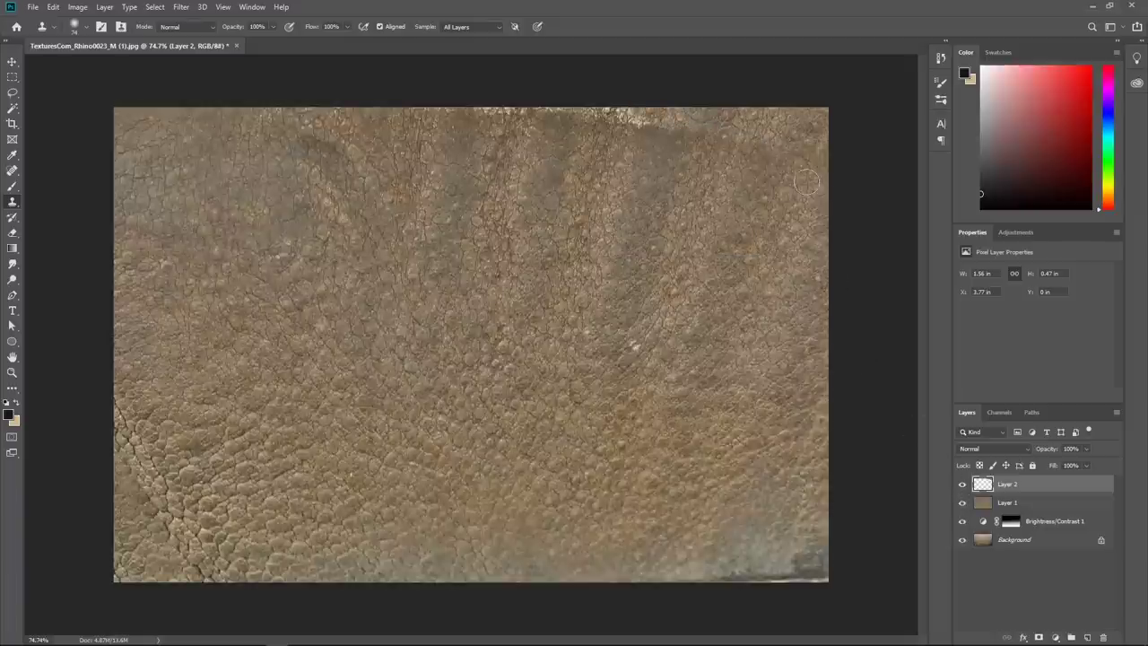
- Clone skin over the remaining bright strip along the photo's top edge with a brush of about 61 px, sampling all layers
mouse_move(677, 175)
mouse_down()
mouse_move(664, 175)
mouse_move(711, 187)
mouse_up()
click(481, 28)
click(489, 55)
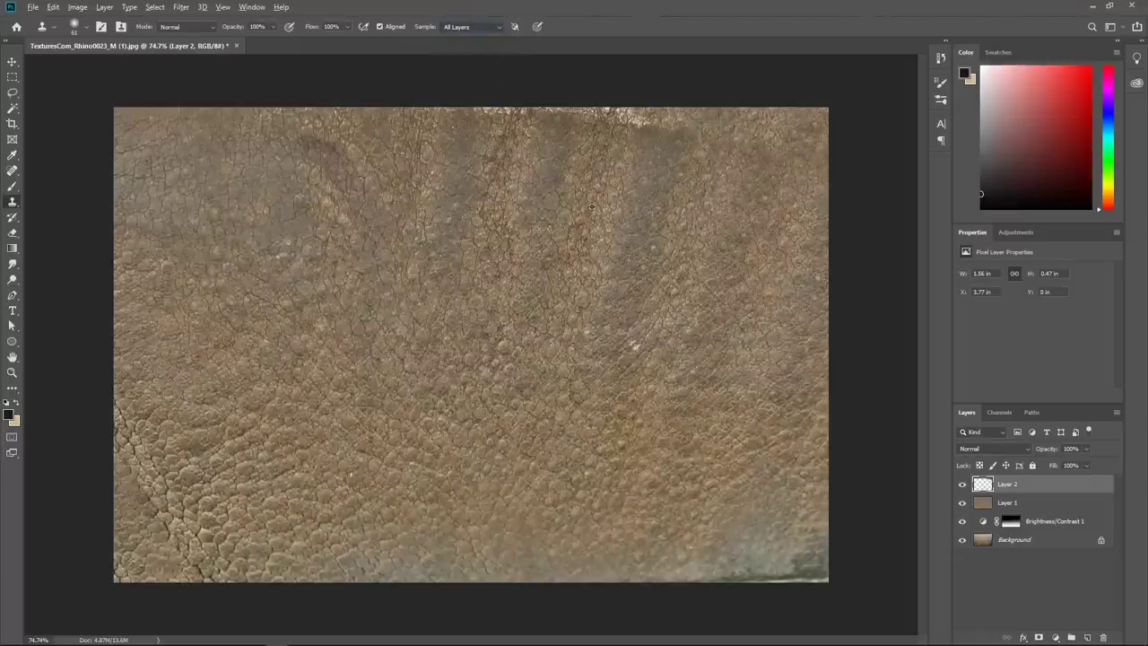
alt+click(592, 207)
mouse_move(639, 120)
mouse_down()
mouse_move(626, 117)
mouse_move(687, 110)
mouse_move(575, 136)
mouse_move(583, 122)
mouse_move(568, 115)
mouse_move(479, 114)
mouse_up()
click(597, 120)
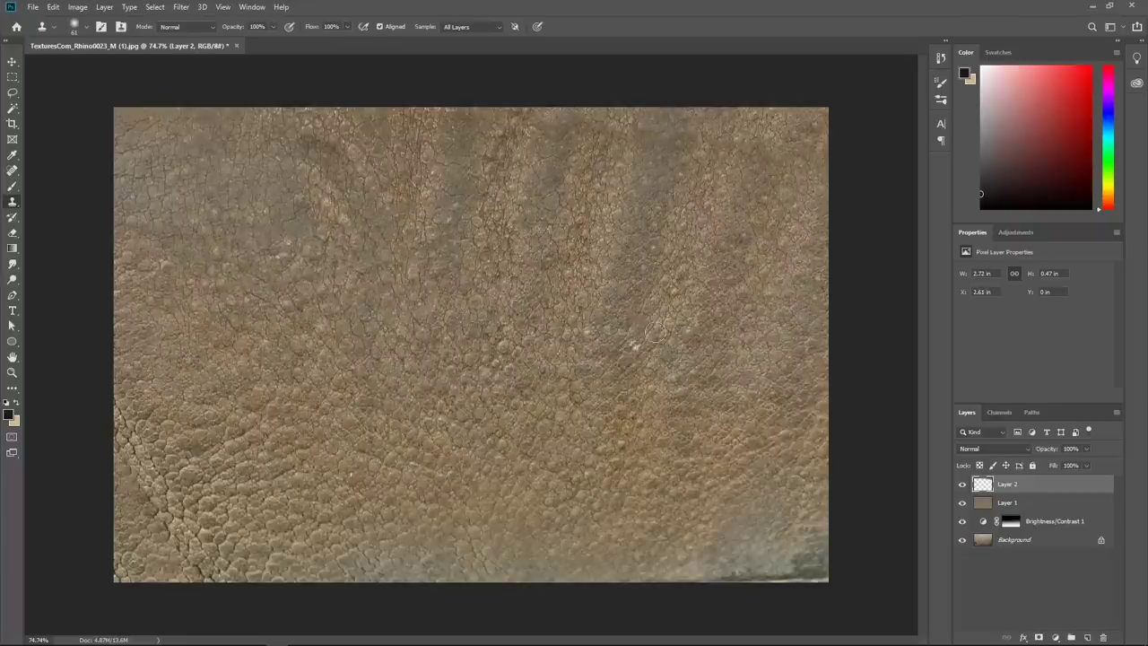
- Clone skin over the greenish lower-right corner and bottom edge with a brush of about 167 px, reduced to about 72 px further left
mouse_move(713, 472)
mouse_down()
mouse_move(623, 451)
mouse_move(674, 461)
mouse_up()
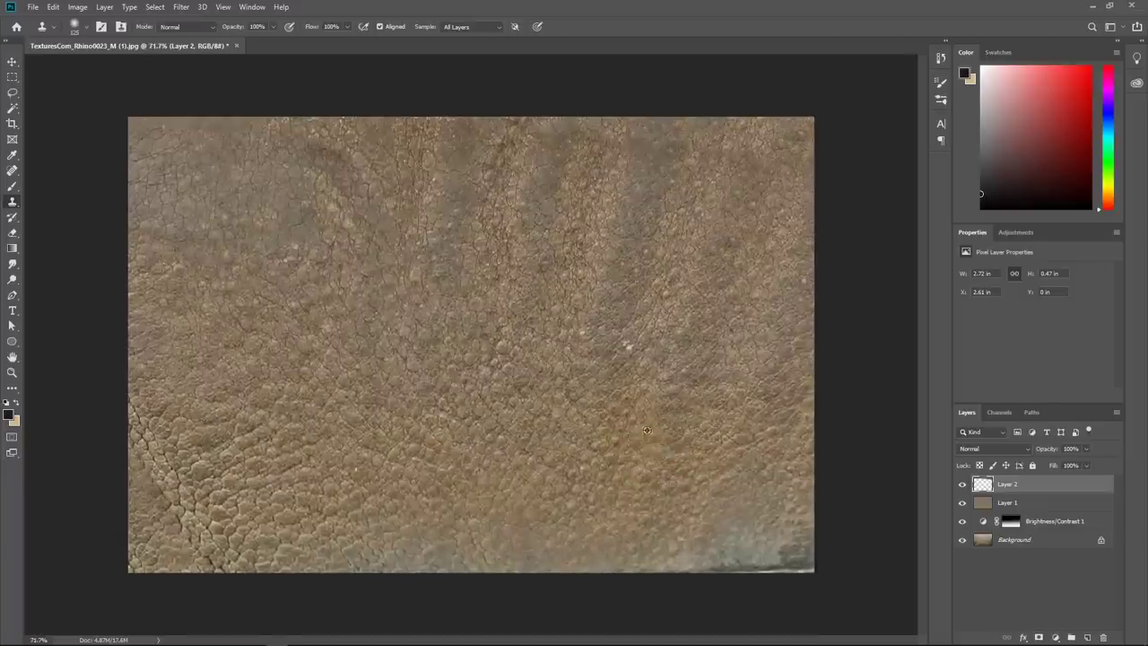
alt+click(586, 431)
mouse_move(693, 503)
mouse_down()
mouse_move(684, 543)
mouse_move(719, 524)
mouse_move(762, 569)
mouse_move(817, 554)
mouse_move(795, 492)
mouse_move(744, 497)
mouse_move(739, 477)
mouse_move(710, 540)
mouse_move(656, 566)
mouse_move(603, 539)
mouse_move(434, 569)
mouse_move(548, 520)
mouse_move(585, 527)
mouse_move(589, 514)
mouse_move(566, 563)
mouse_move(387, 566)
mouse_move(394, 533)
mouse_move(451, 535)
mouse_move(478, 552)
mouse_up()
alt+drag(562, 492, 540, 490)
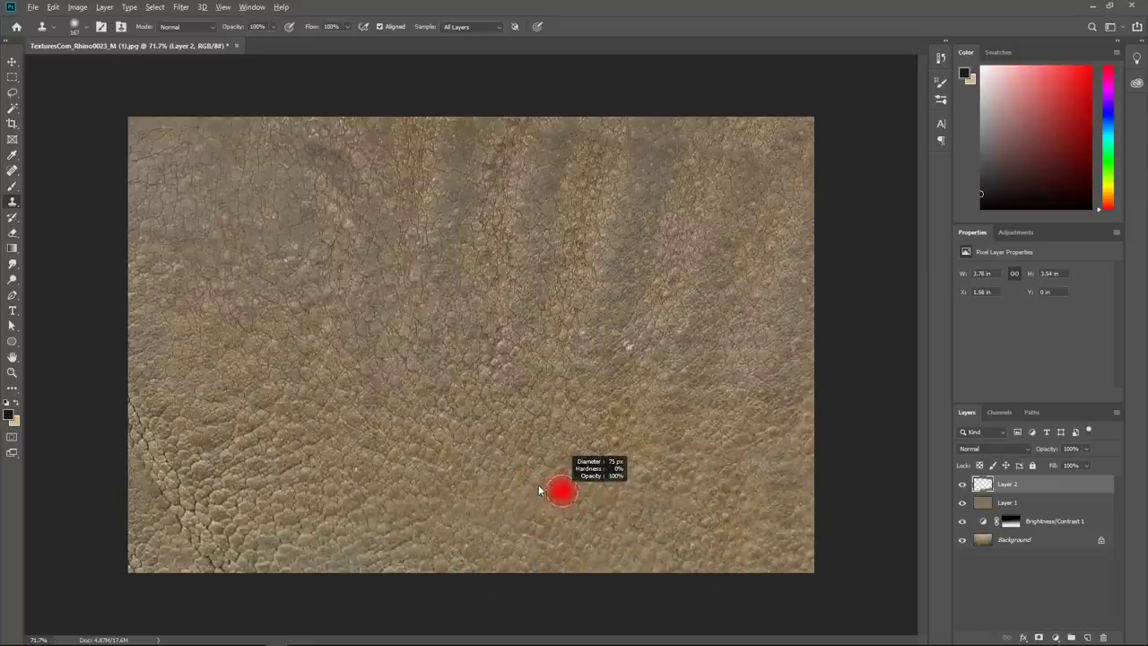
drag(332, 563, 342, 531)
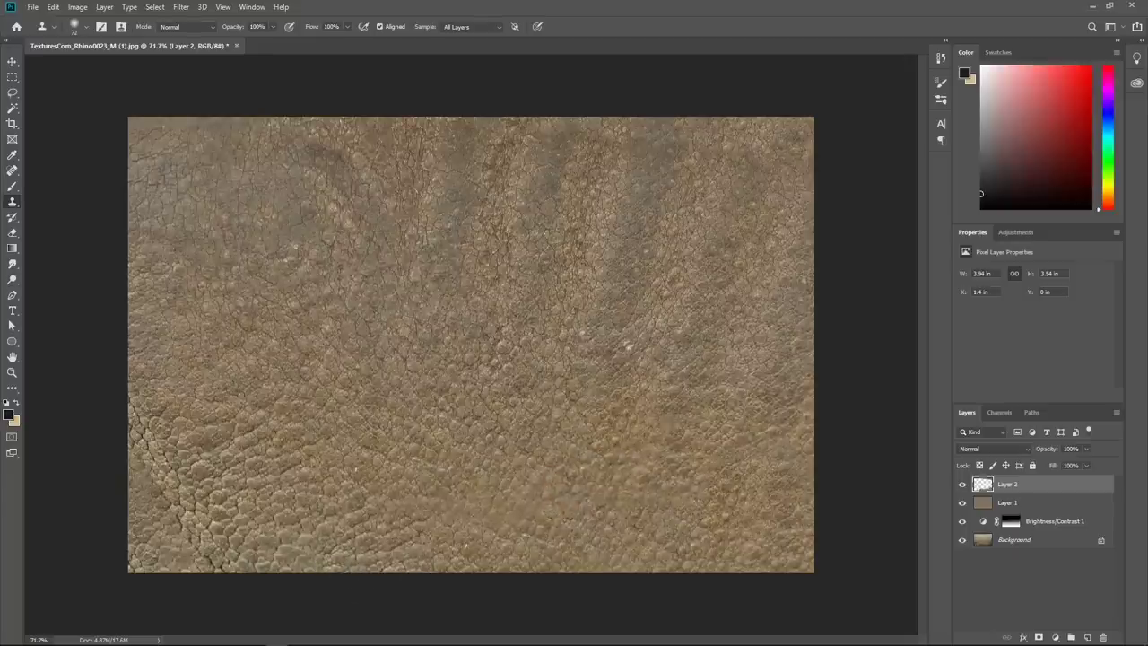
- Clone skin over the uneven patches near the photo's lower-right edge, varying the brush size between about 22 and 60 px
scroll(628, 456, down, 3)
scroll(612, 475, up, 3)
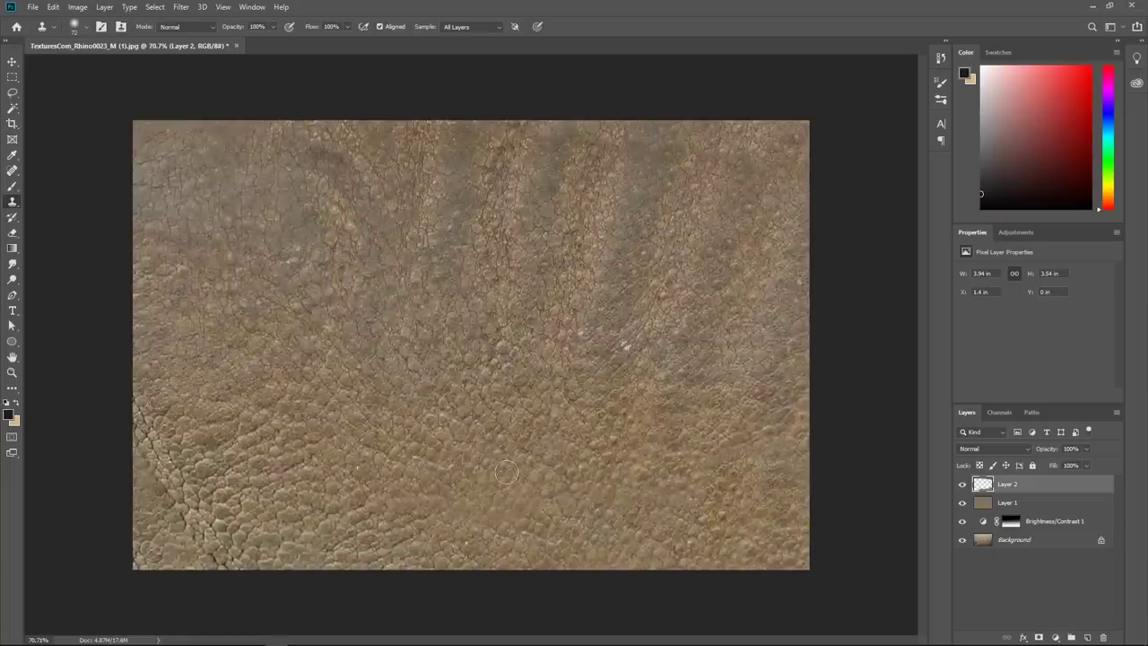
scroll(602, 502, up, 4)
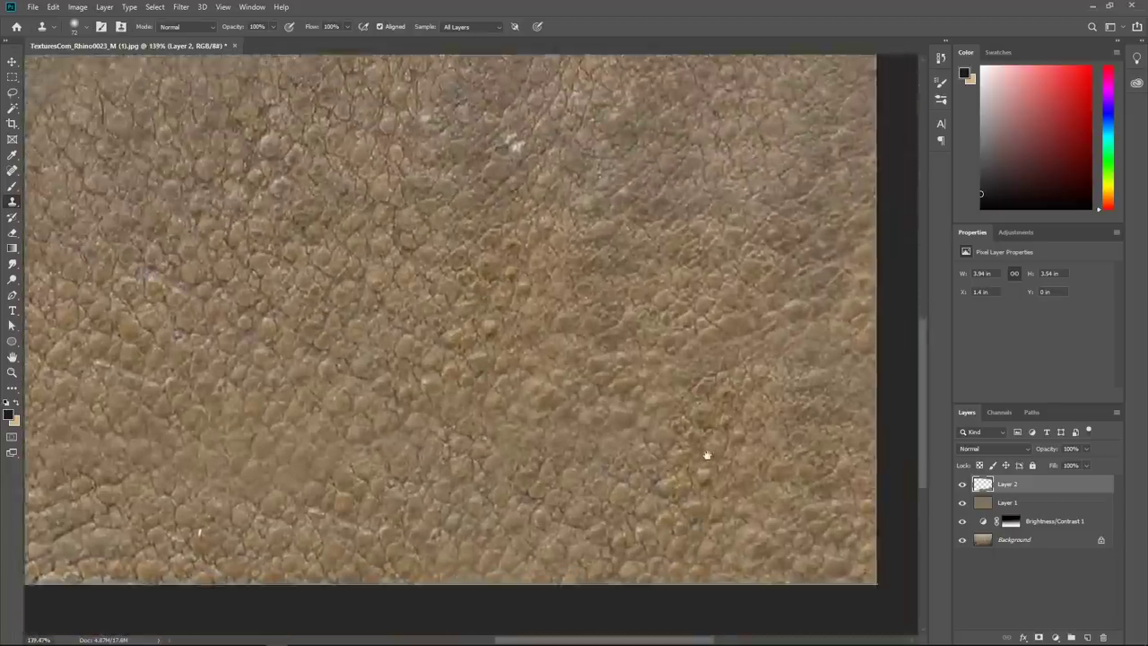
scroll(601, 359, down, 1)
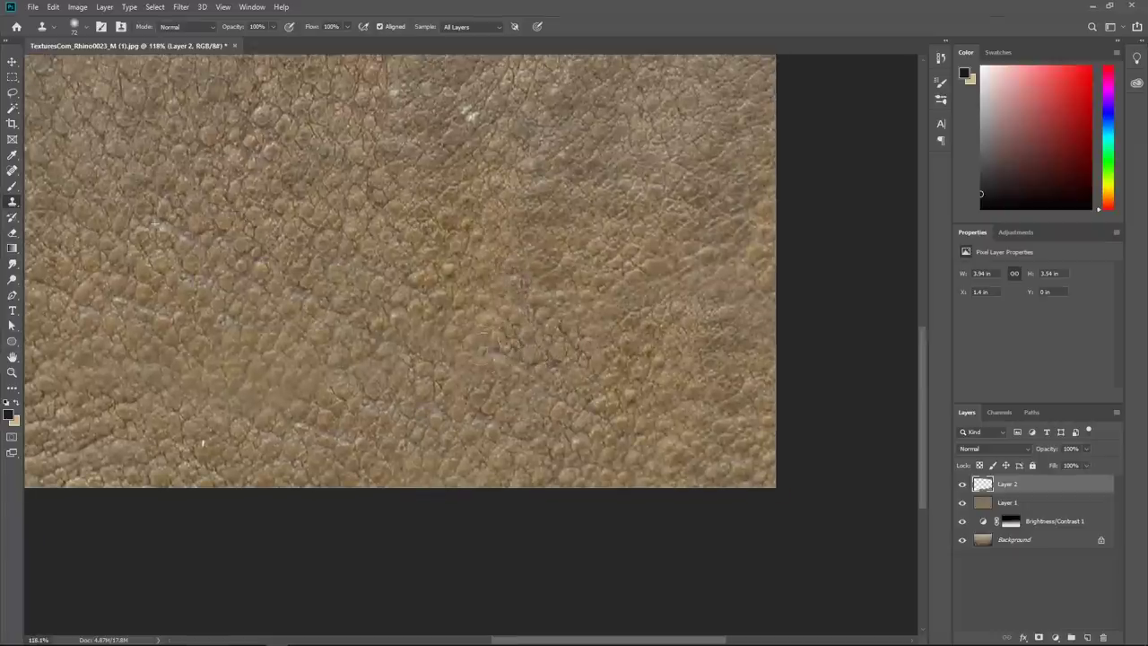
scroll(662, 332, down, 1)
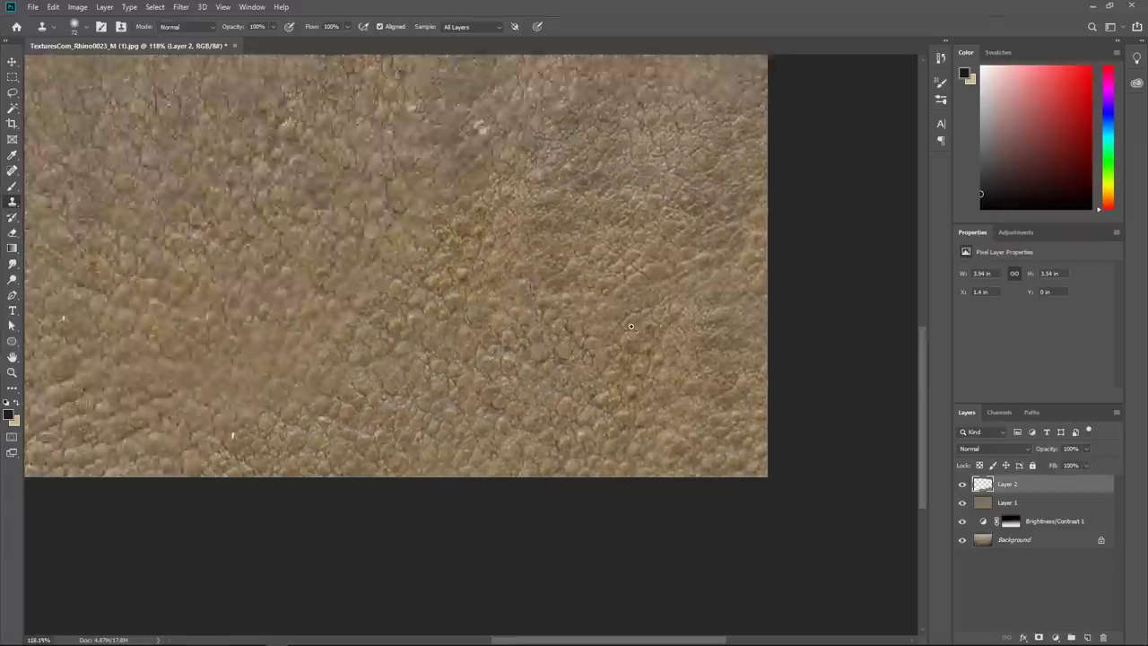
drag(645, 323, 638, 325)
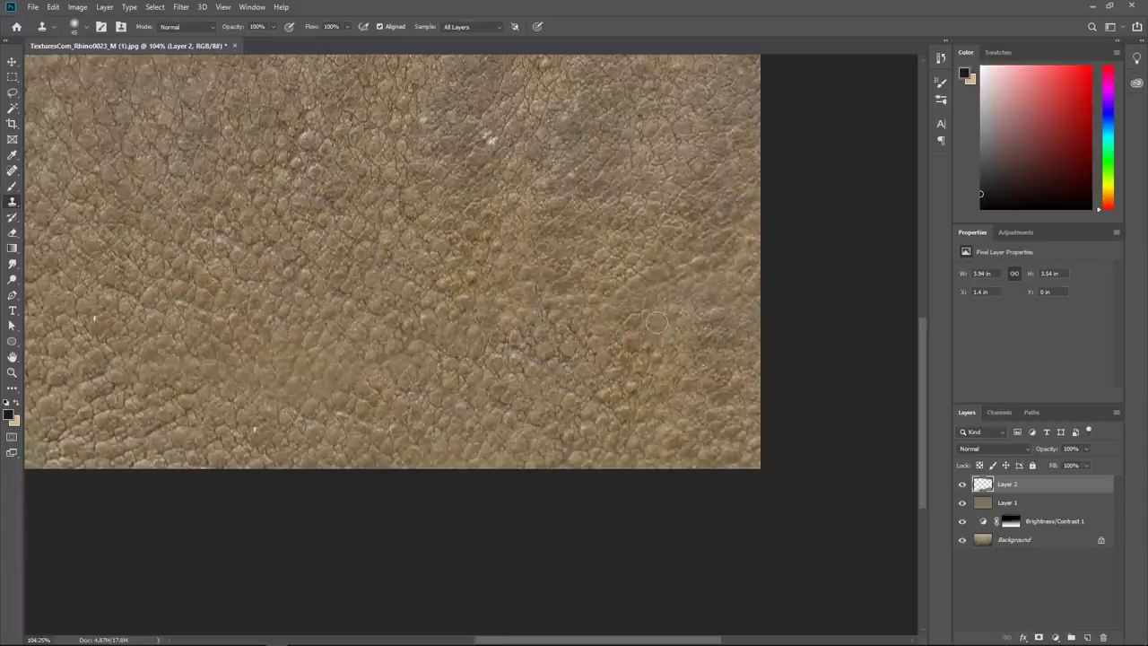
drag(712, 307, 752, 306)
mouse_move(707, 264)
mouse_down()
mouse_move(692, 341)
mouse_move(721, 296)
mouse_move(705, 297)
mouse_up()
alt+right_click(705, 285)
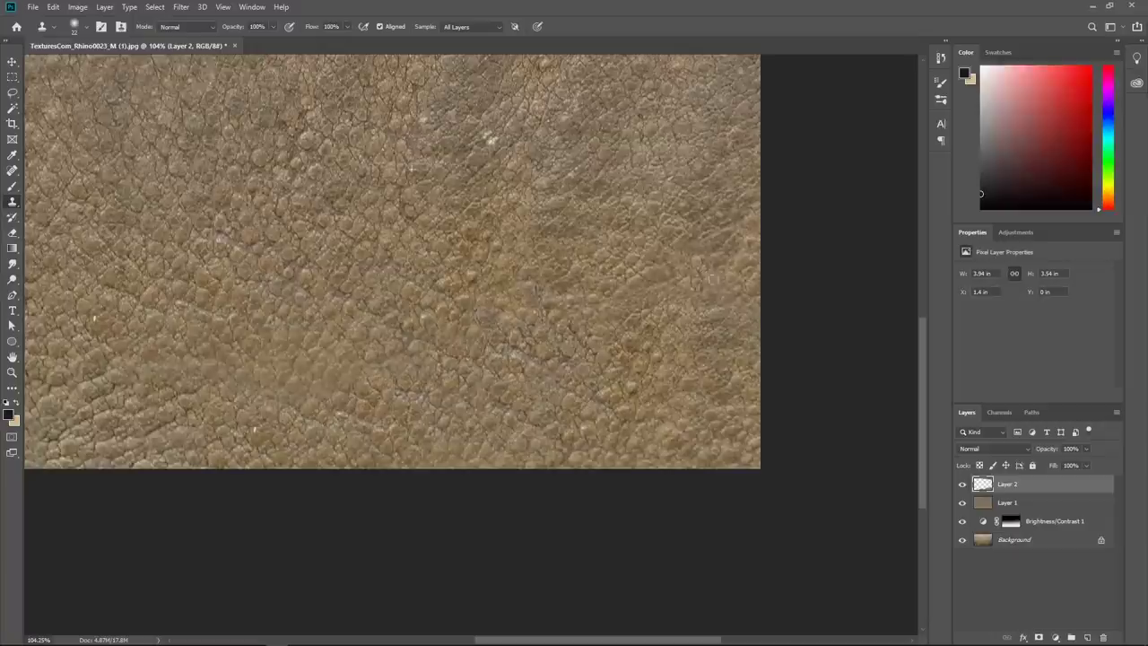
alt+right_click(734, 296)
alt+right_click(672, 313)
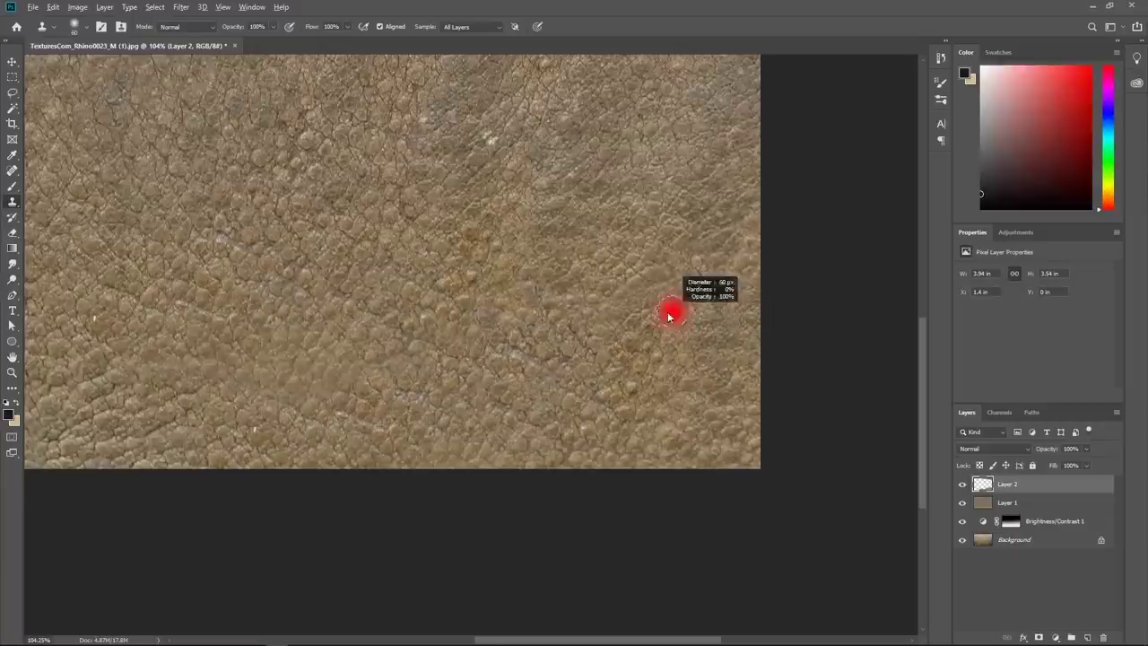
drag(628, 323, 601, 309)
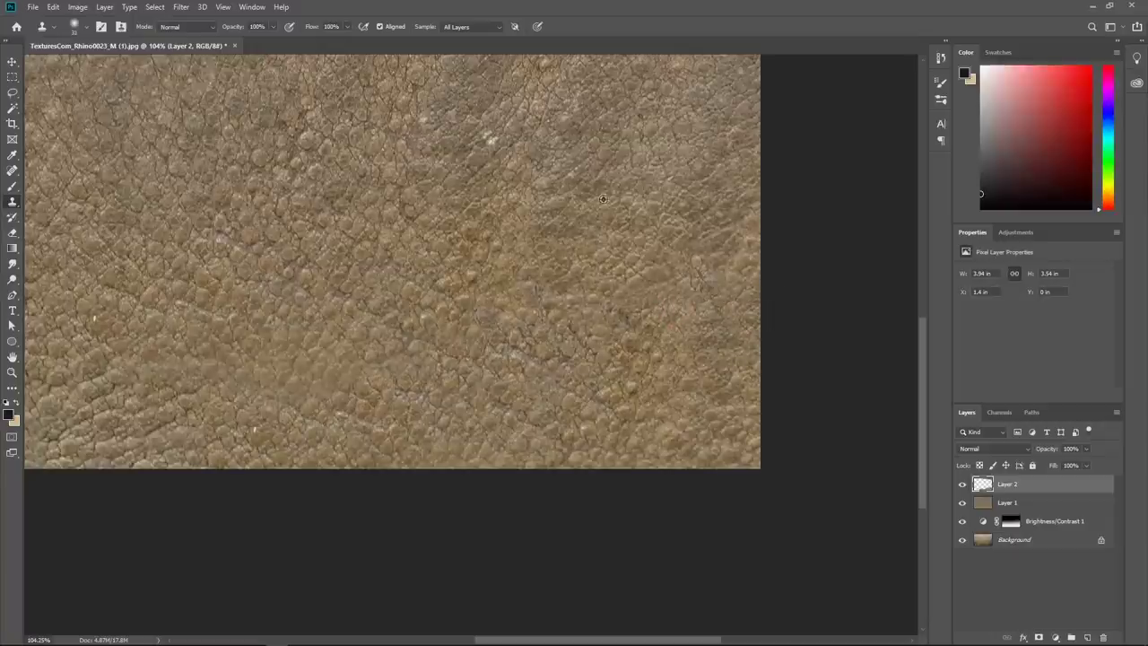
- Clone skin over the smeared patches near the middle of the photo's bottom edge with a brush of about 41 px
ctrl+click(512, 357)
drag(511, 357, 731, 312)
drag(731, 311, 565, 332)
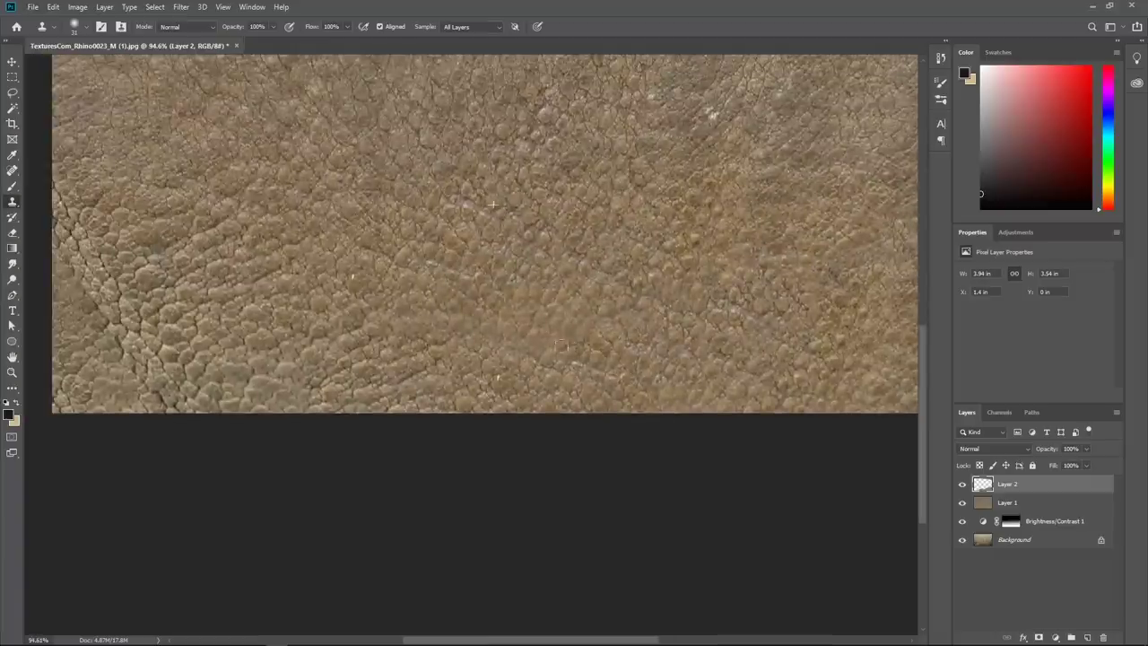
alt+right_click(579, 333)
mouse_move(543, 348)
mouse_down()
mouse_move(521, 324)
mouse_move(515, 350)
mouse_move(455, 333)
mouse_up()
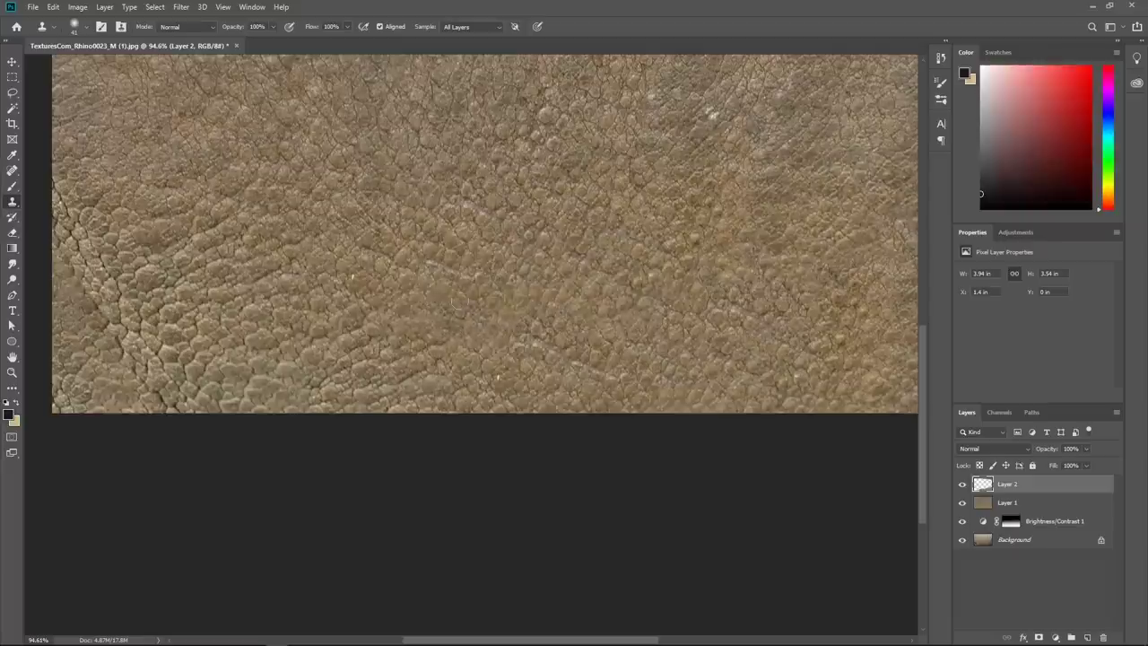
- Clone skin over the patch near the lower-right edge and the white speck right of the photo's centre
scroll(419, 350, down, 2)
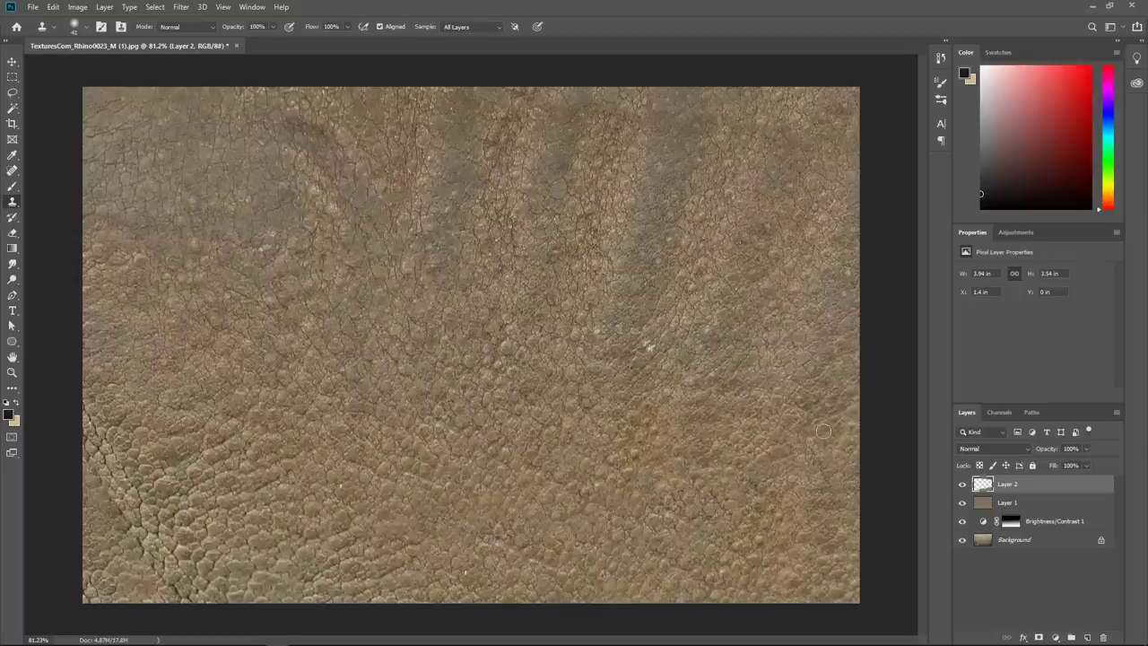
mouse_move(827, 437)
mouse_down()
mouse_move(835, 401)
mouse_move(848, 382)
mouse_move(843, 414)
mouse_move(862, 424)
mouse_move(848, 473)
mouse_move(834, 459)
mouse_move(784, 443)
mouse_up()
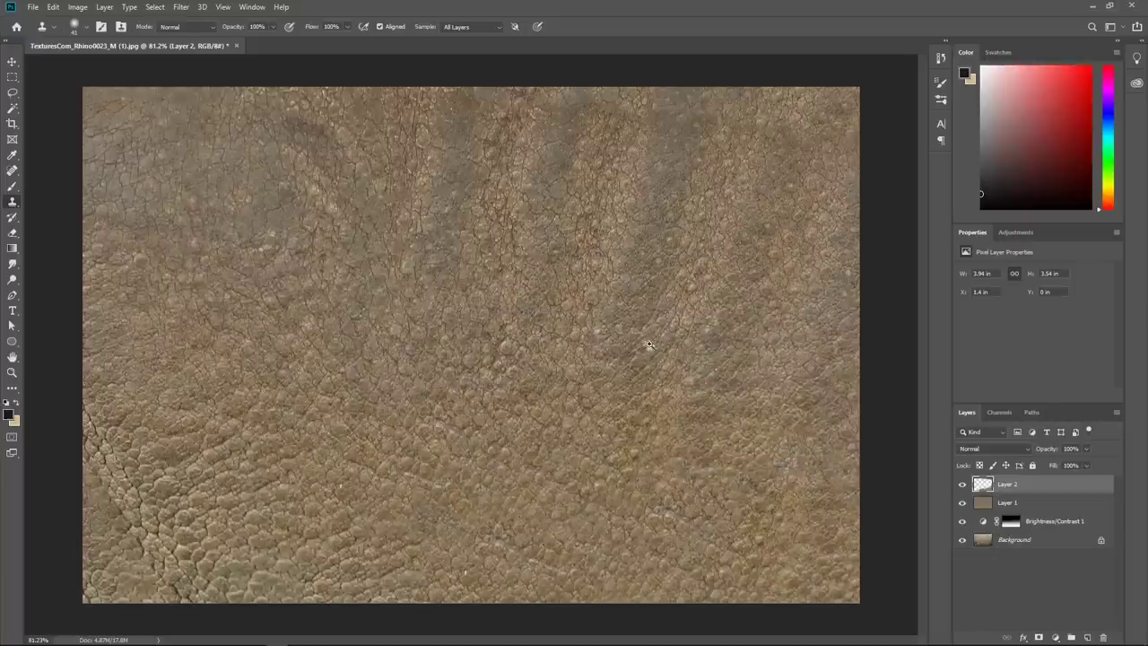
scroll(649, 345, up, 3)
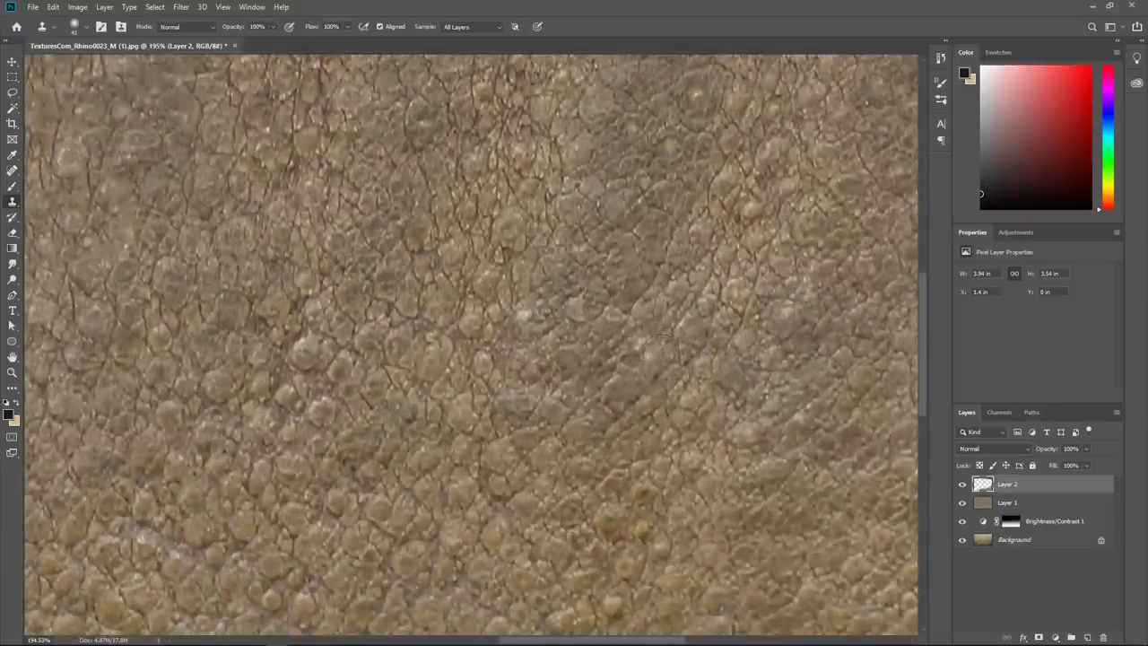
scroll(659, 350, down, 4)
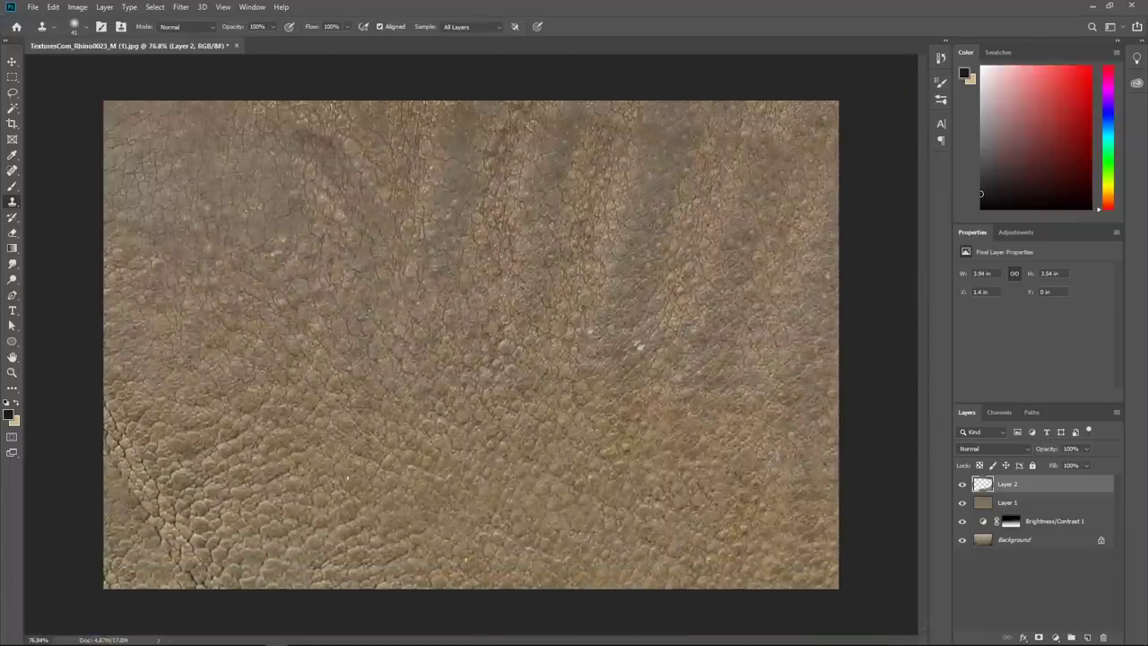
scroll(673, 363, up, 2)
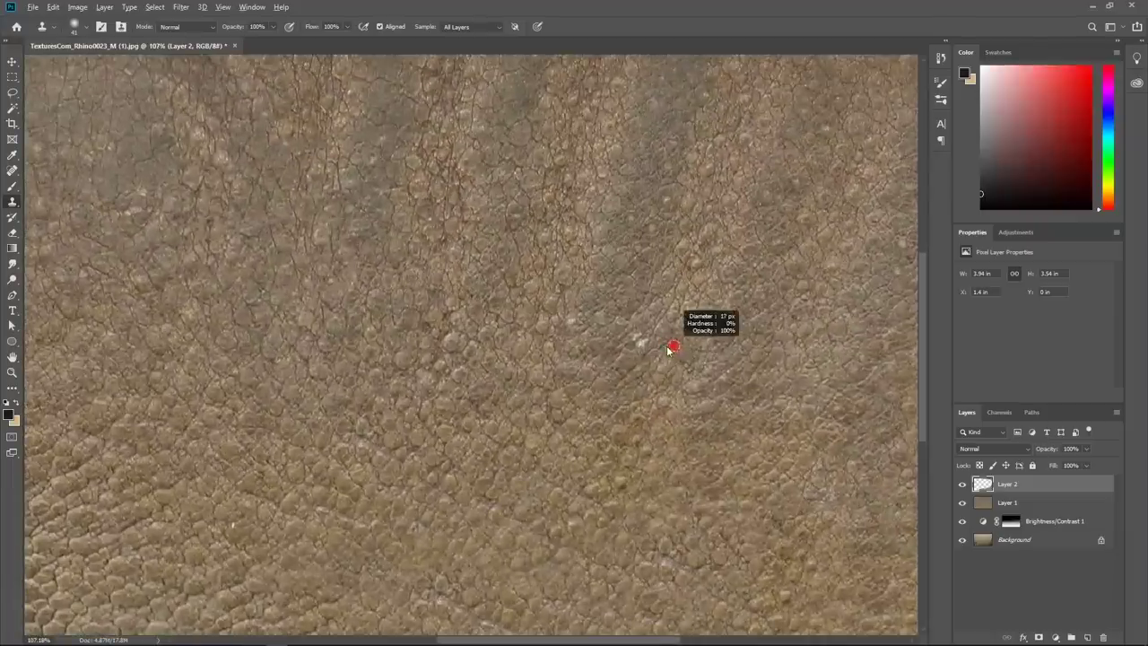
drag(642, 345, 631, 336)
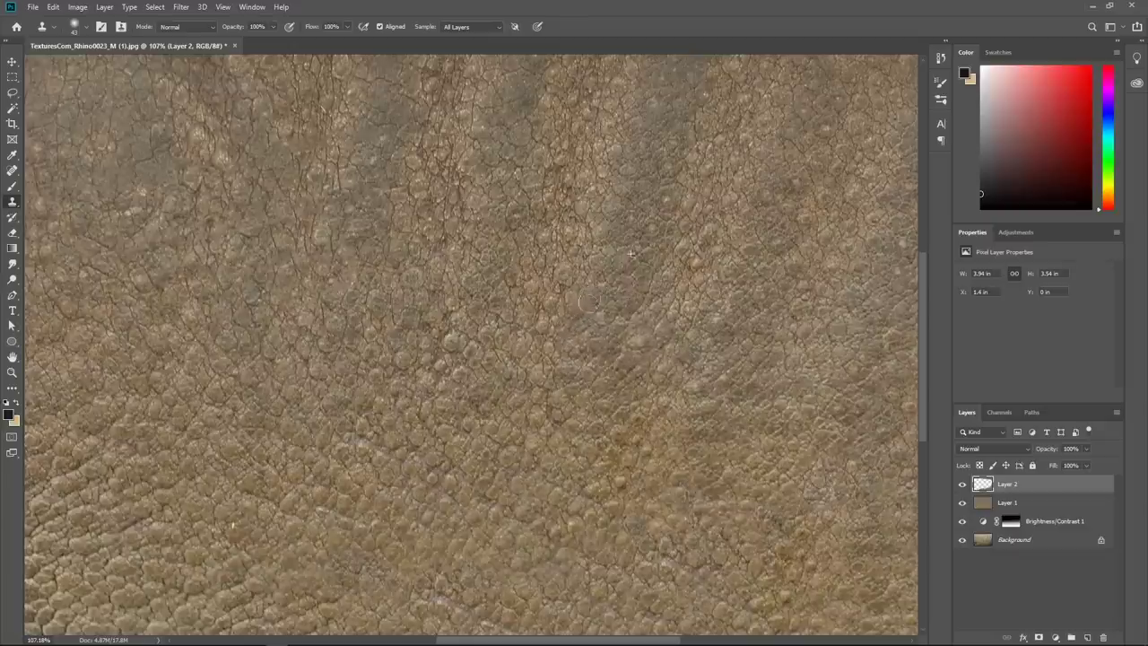
- Examine the whole skin photo for remaining blemishes, including the lower-left creases and the dark vertical bands in the upper half
scroll(647, 348, down, 2)
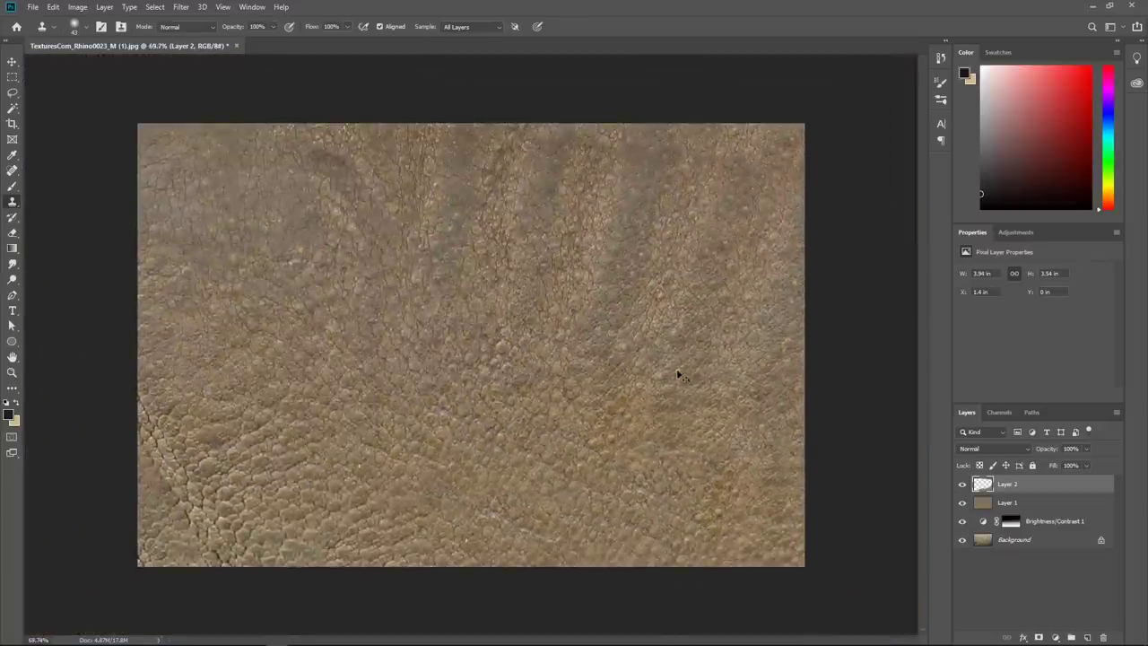
scroll(680, 375, down, 1)
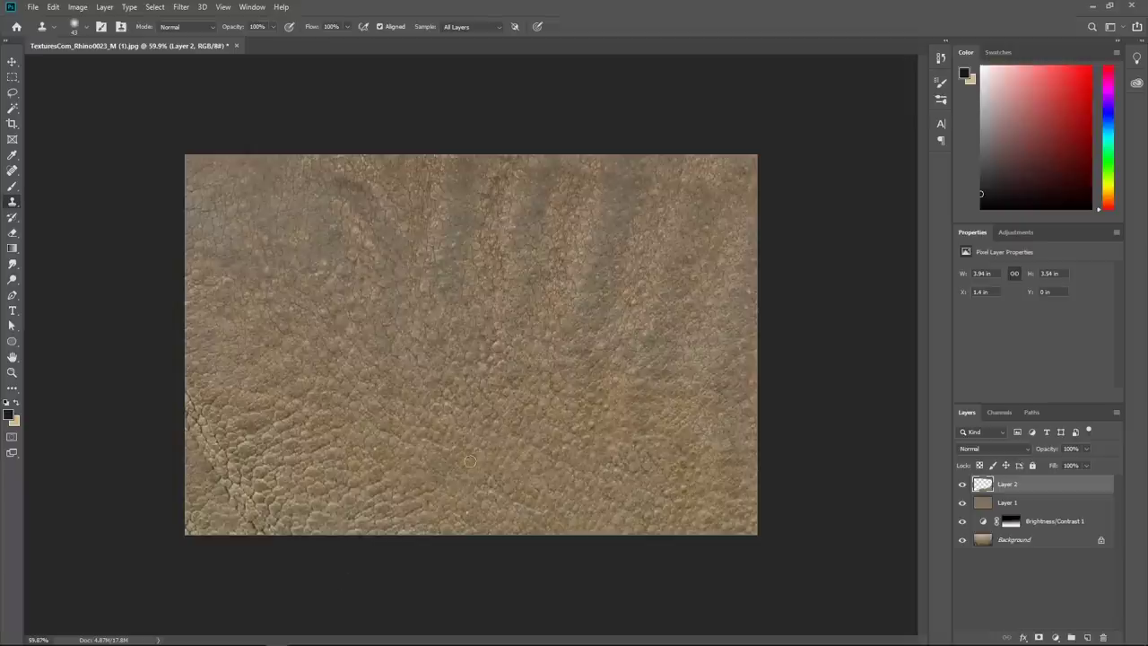
scroll(612, 396, down, 1)
scroll(628, 412, up, 2)
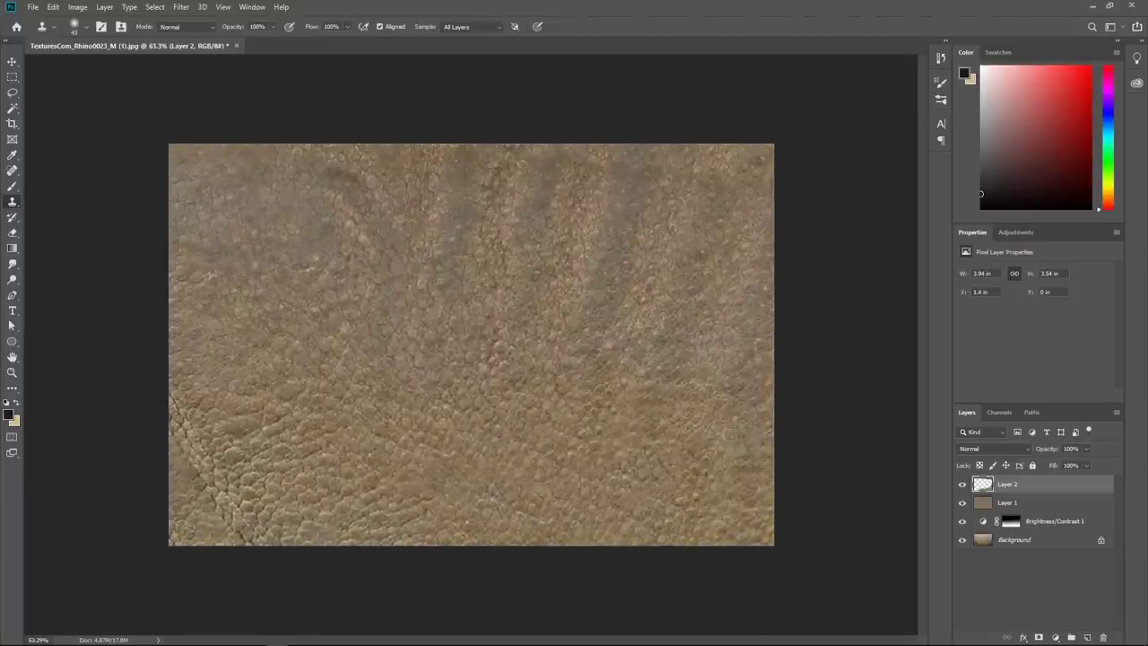
drag(223, 490, 520, 367)
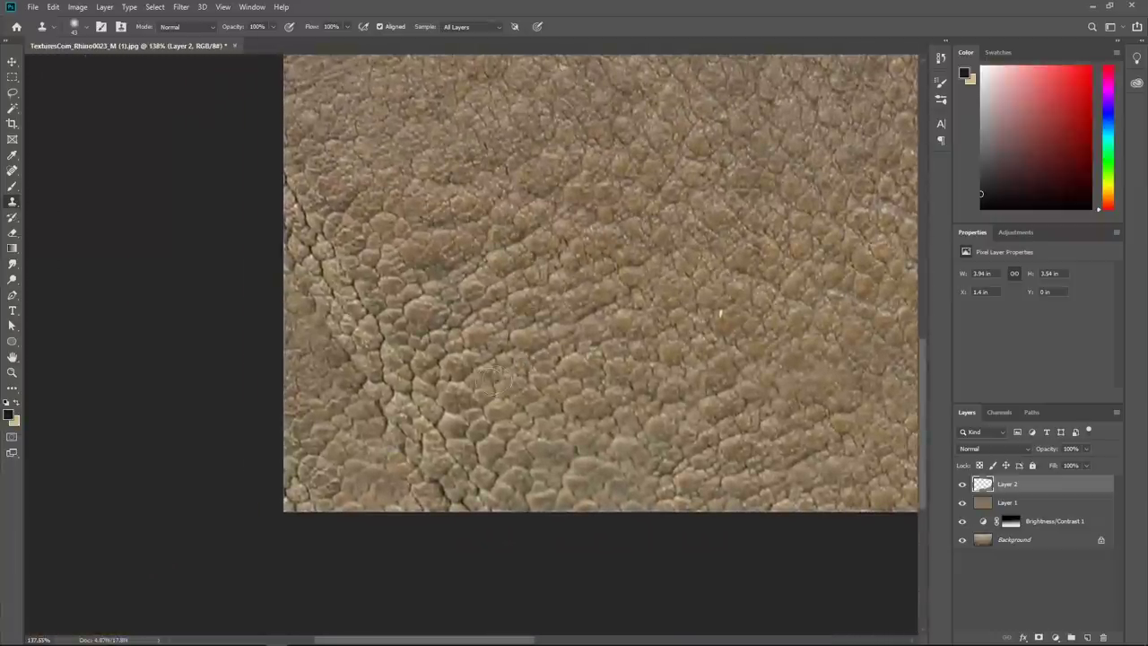
scroll(629, 369, down, 3)
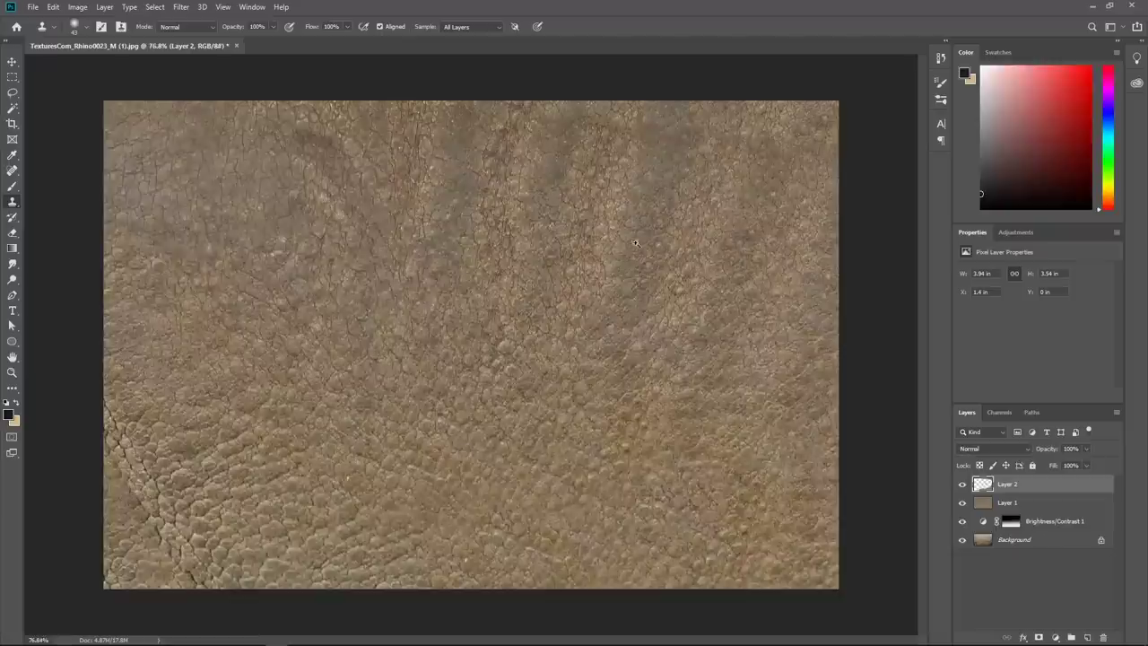
scroll(636, 243, up, 3)
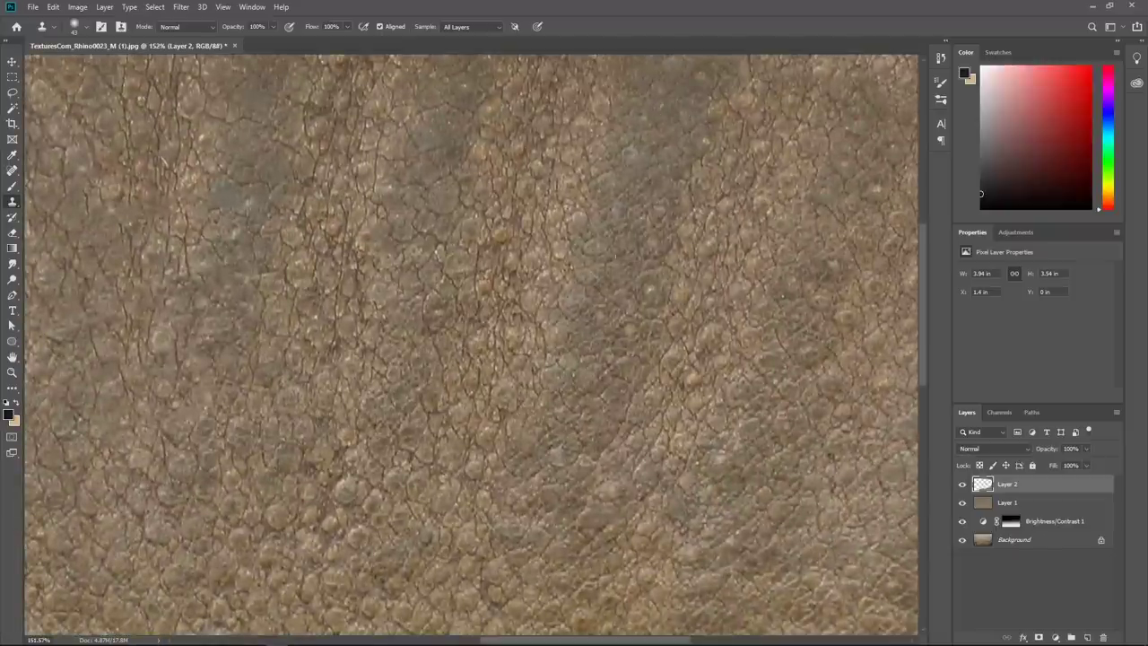
scroll(604, 323, down, 2)
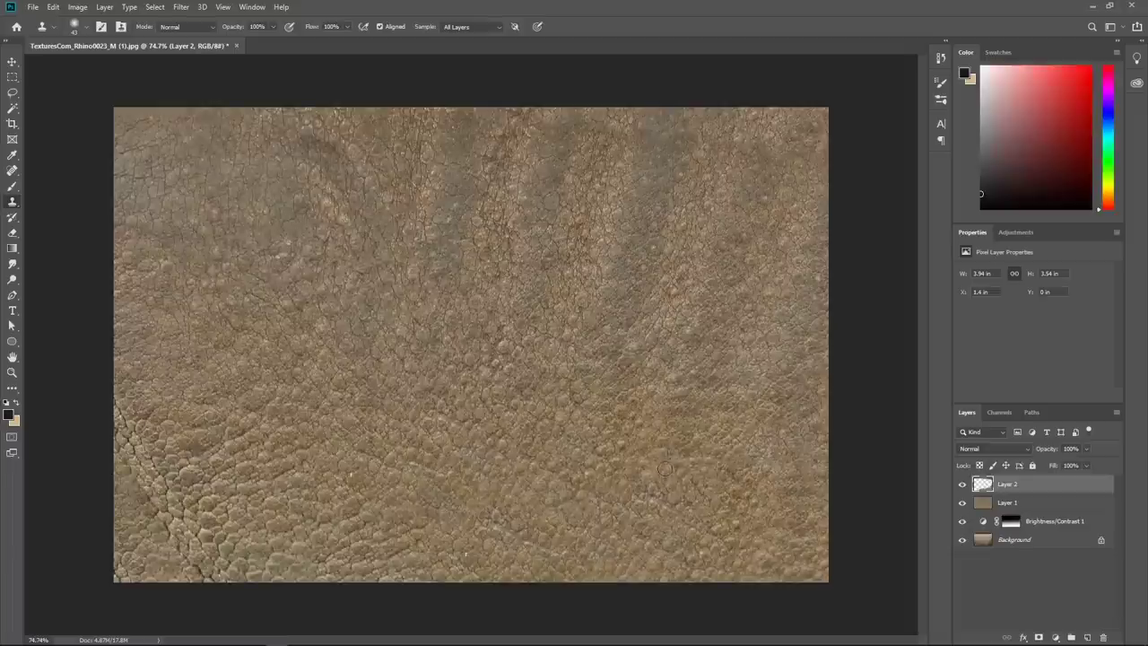
scroll(679, 439, down, 1)
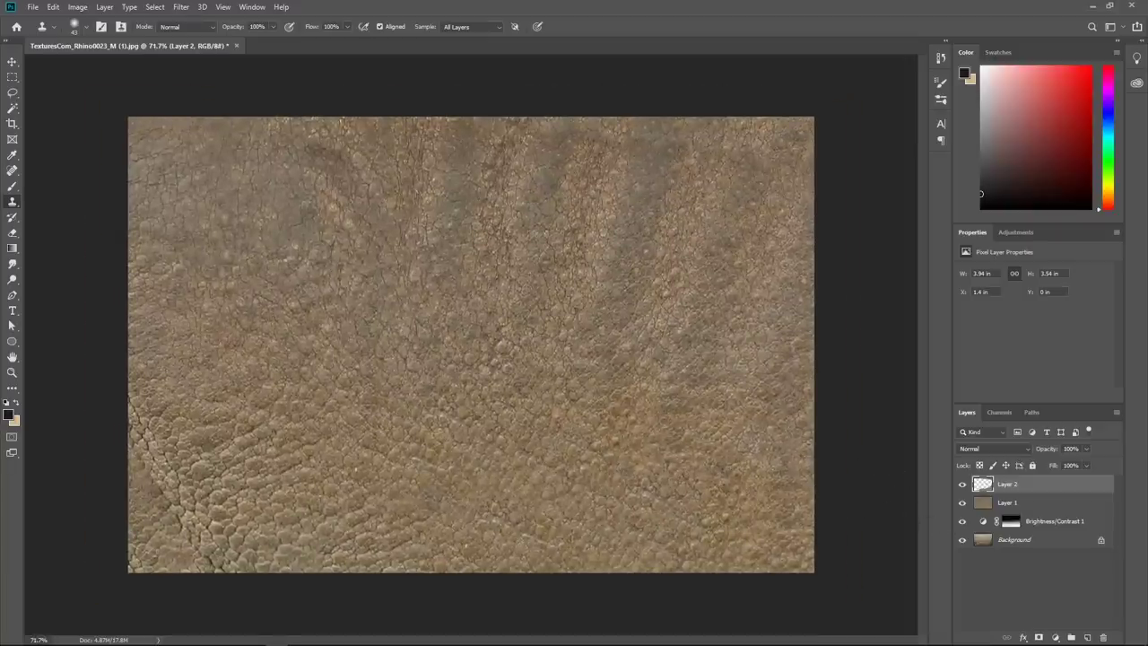
scroll(706, 419, down, 3)
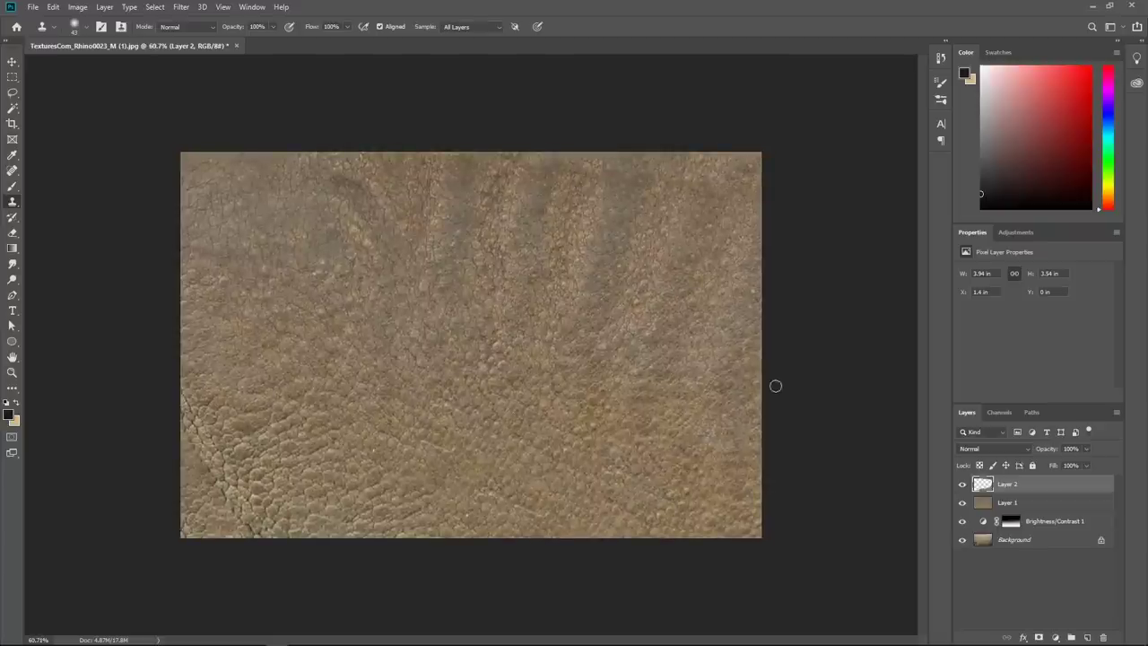
- Compare the retouched skin with the original photo by repeatedly showing only the Background layer and restoring all layers
click(964, 540)
click(963, 539)
click(963, 539)
click(964, 539)
click(964, 540)
click(964, 540)
click(964, 541)
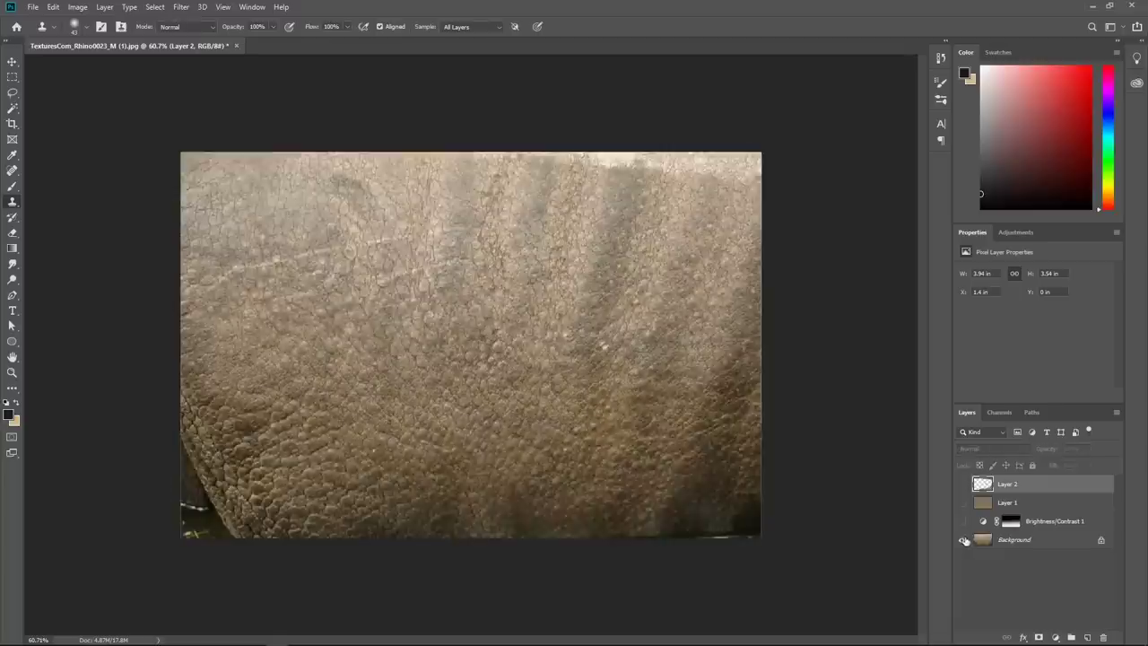
click(964, 540)
- Clone skin over the patch at the photo's upper edge, right of centre, with a brush of about 74 px
alt+right_click(644, 210)
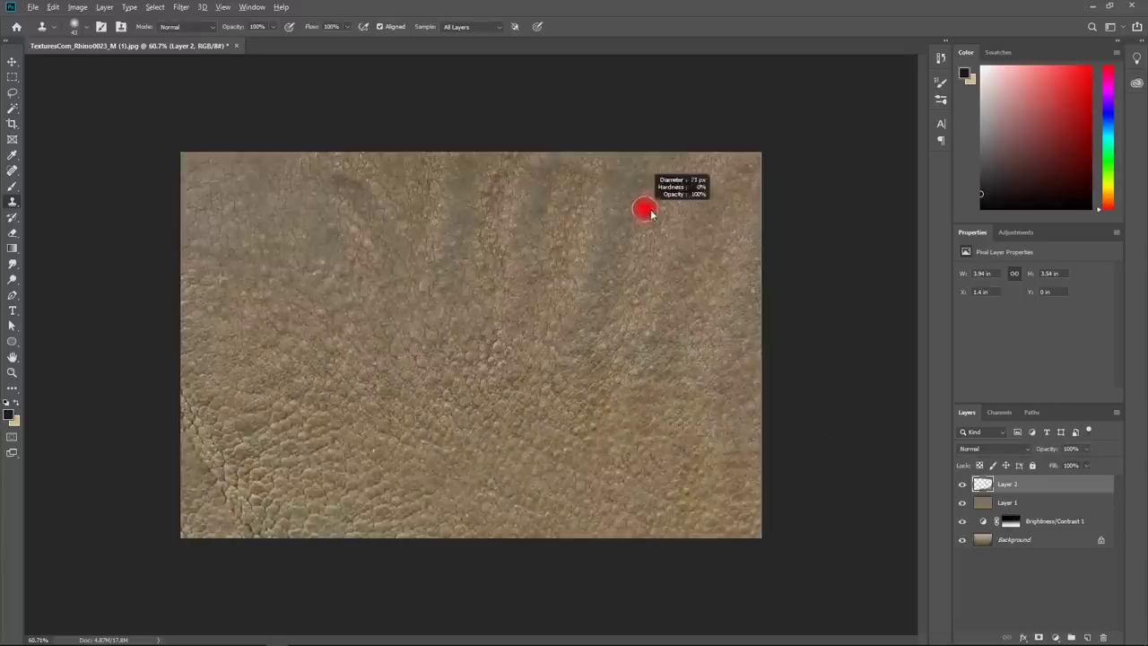
drag(598, 173, 580, 165)
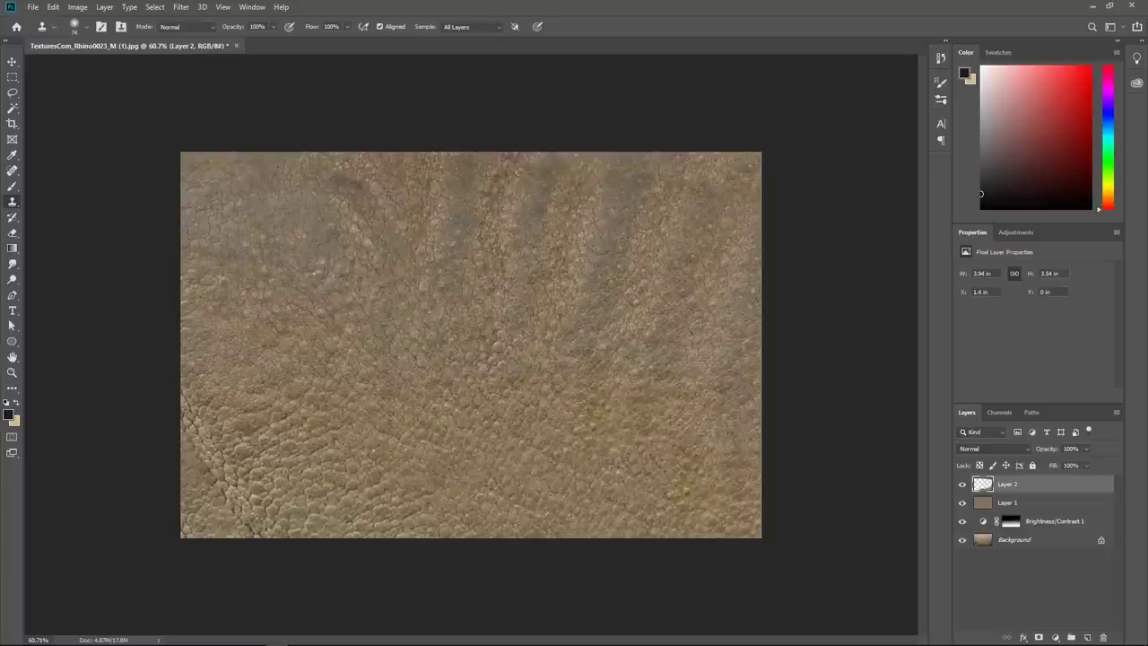
alt+click(666, 402)
- Start saving a copy of the retouched photo in the gradingMaps folder and choose PNG as the file format
scroll(668, 438, down, 2)
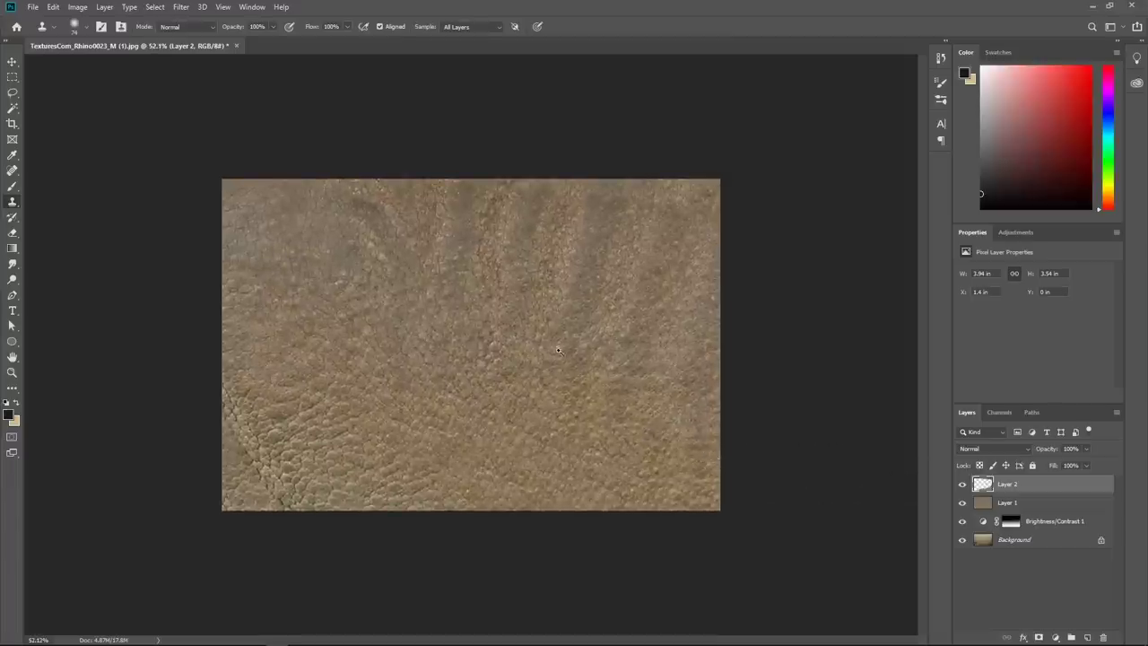
scroll(557, 350, up, 2)
scroll(698, 408, down, 2)
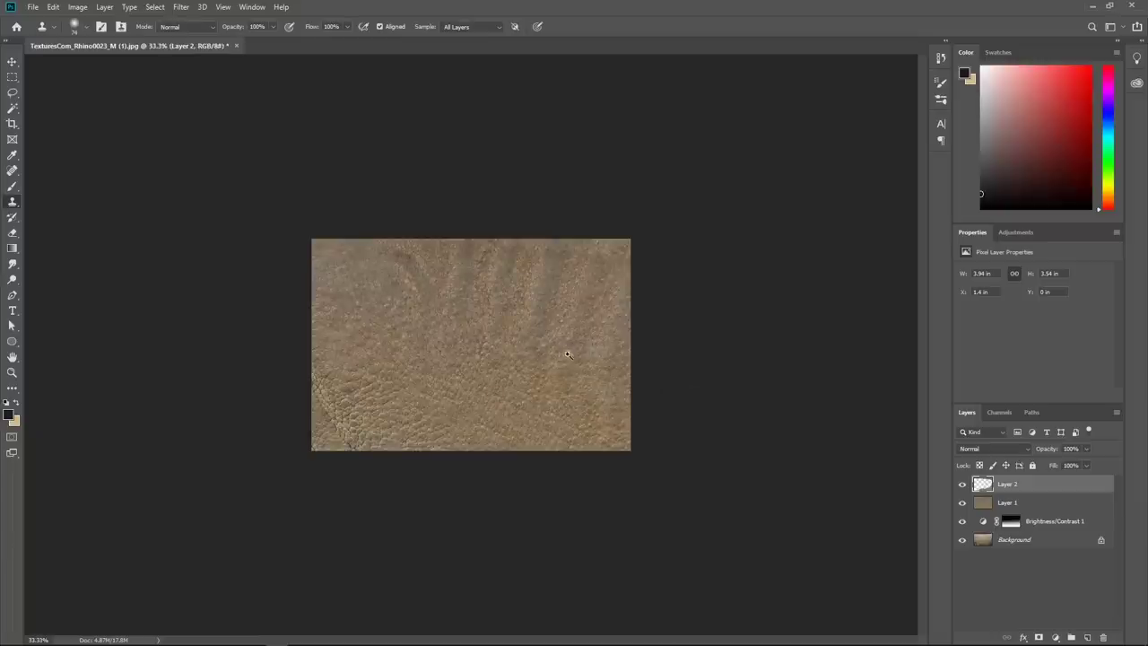
scroll(567, 354, up, 2)
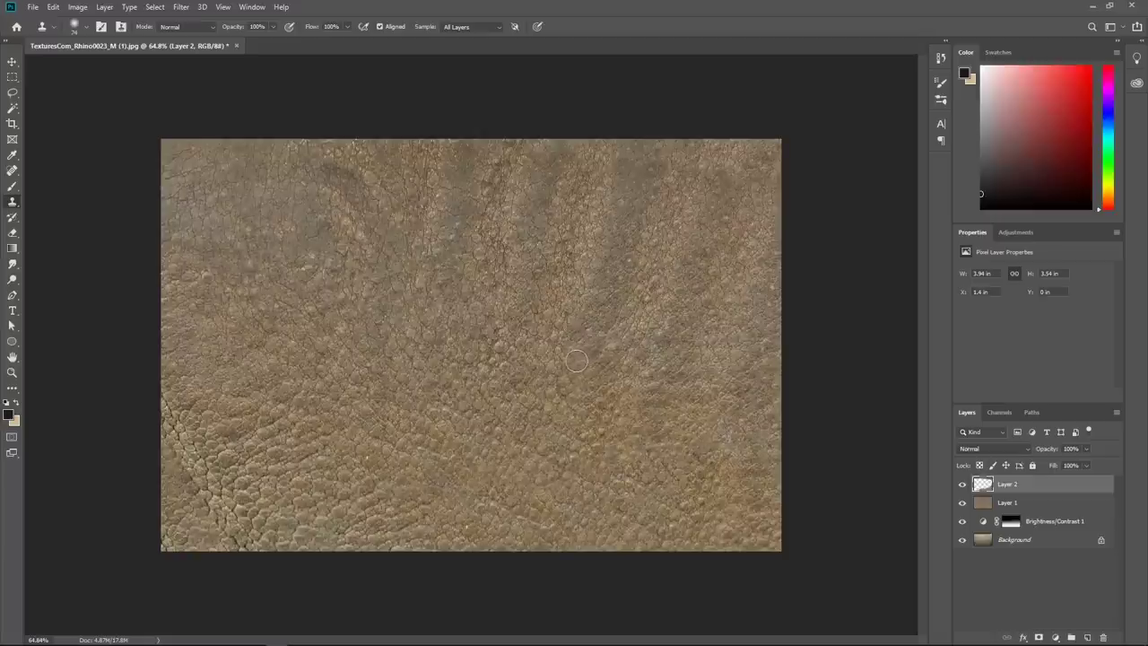
key(ctrl+shift+s)
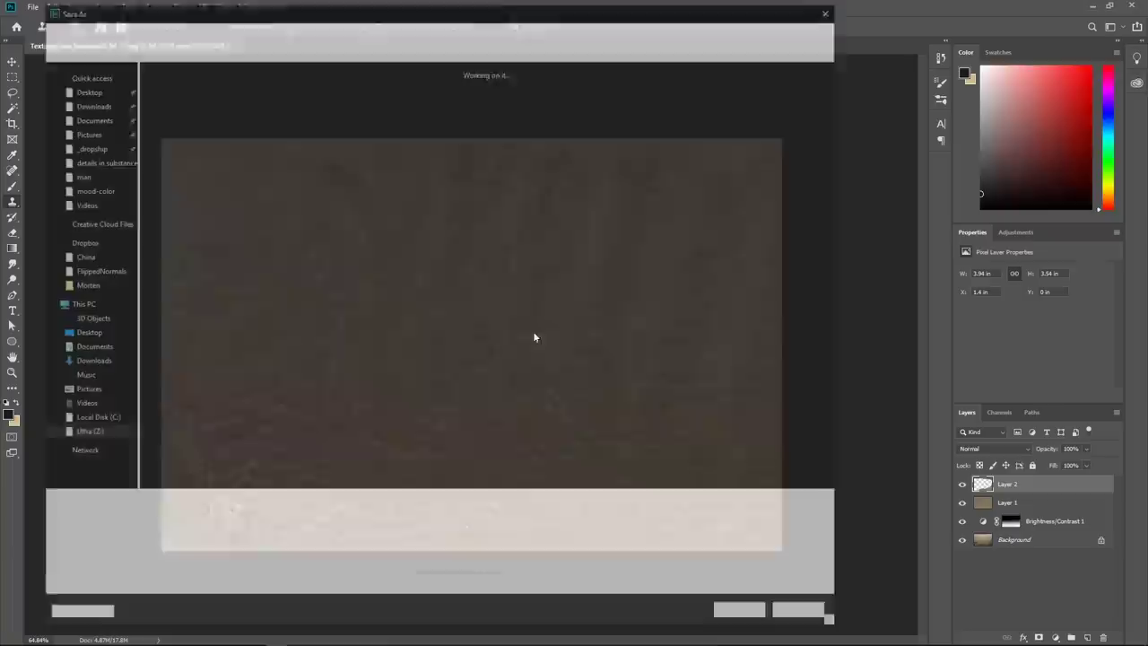
click(254, 520)
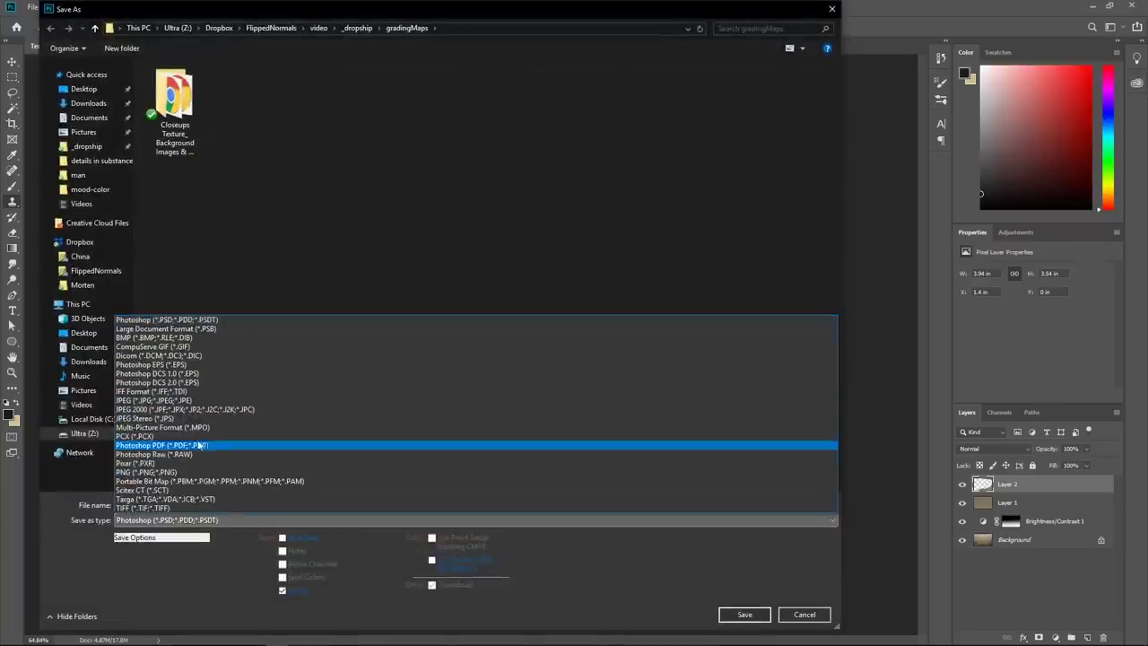
click(188, 474)
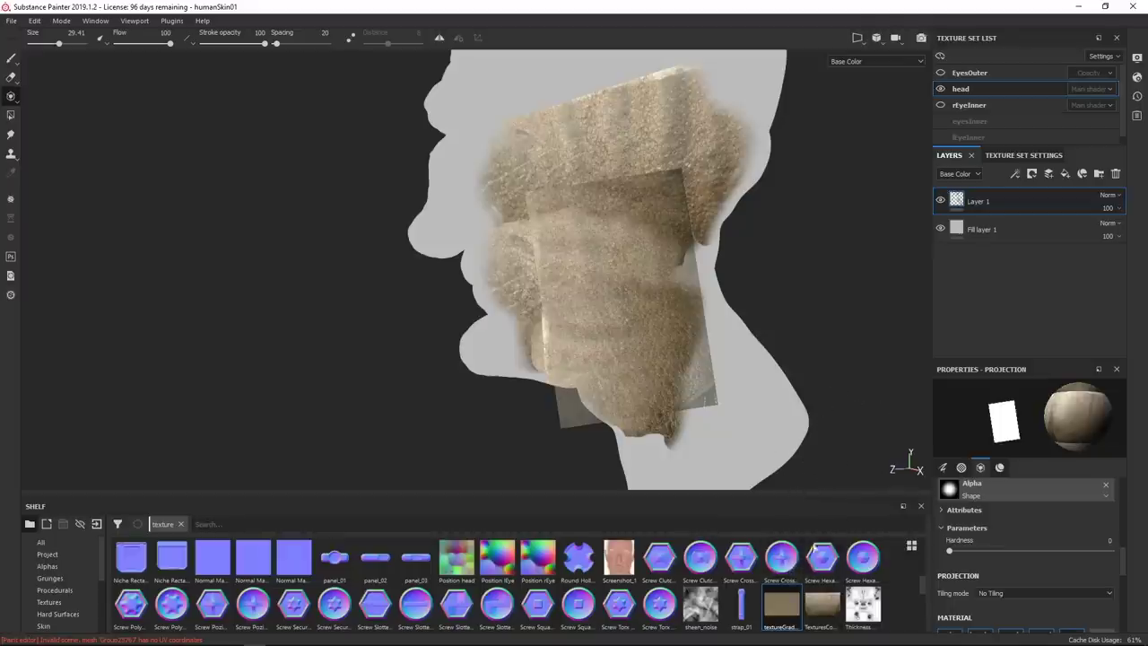
- Switch to Substance Painter and assign the textureGraded image as the projection's base color
scroll(1031, 556, down, 5)
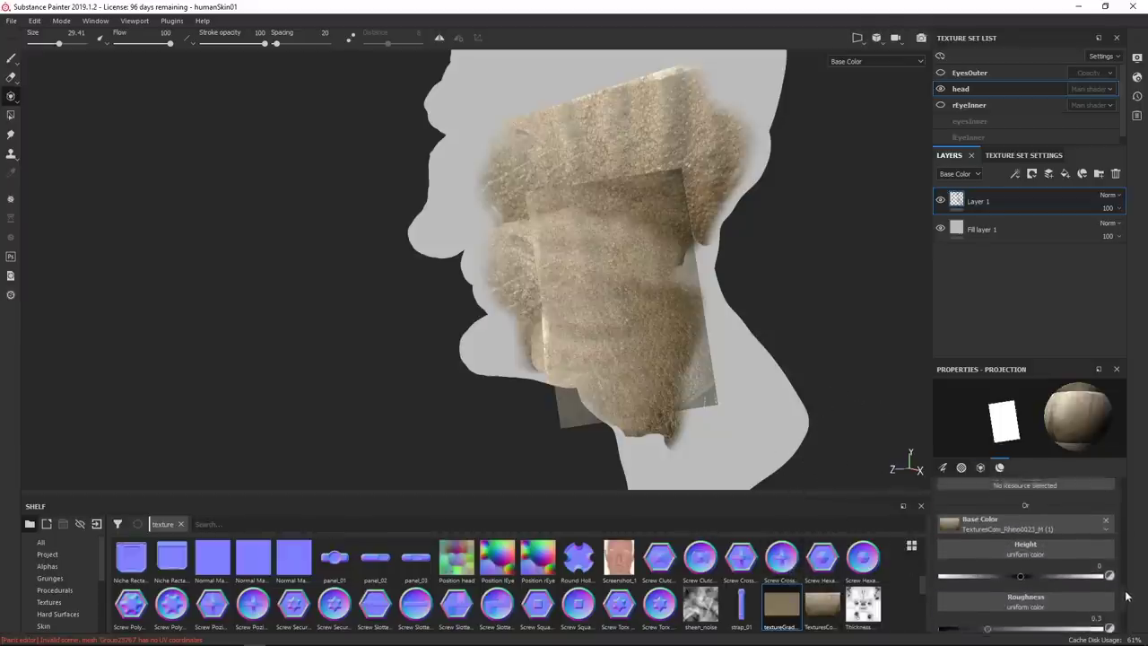
drag(780, 605, 990, 537)
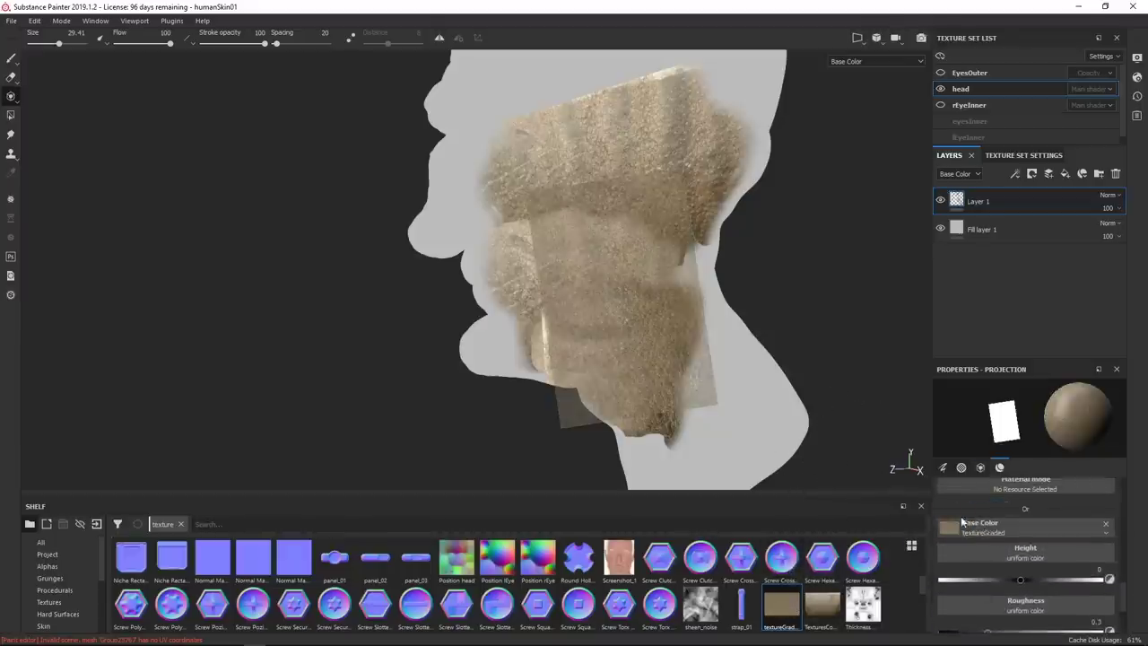
scroll(709, 359, up, 1)
- Realign the projection image, add a paint layer and project textureGraded over the side of the face from cheek to jaw
mouse_move(709, 297)
mouse_down()
mouse_move(795, 318)
mouse_move(685, 311)
mouse_move(820, 297)
mouse_move(664, 341)
mouse_move(745, 328)
mouse_move(461, 319)
mouse_move(710, 326)
mouse_move(526, 320)
mouse_move(658, 285)
mouse_move(744, 280)
mouse_up()
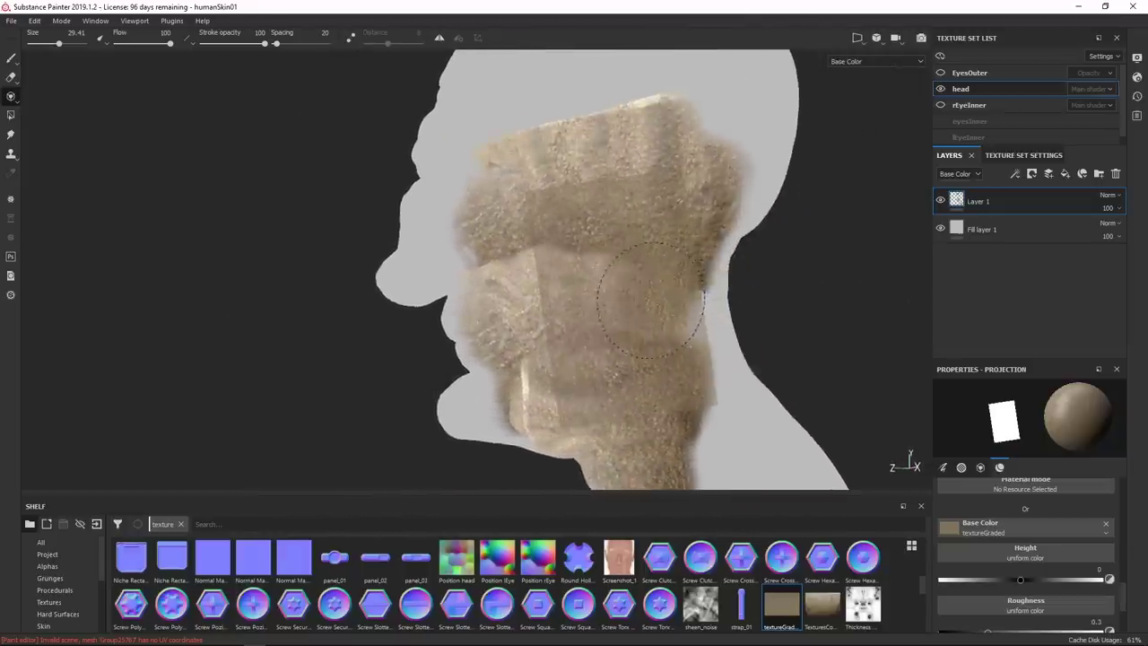
key(s)
drag(670, 319, 671, 304)
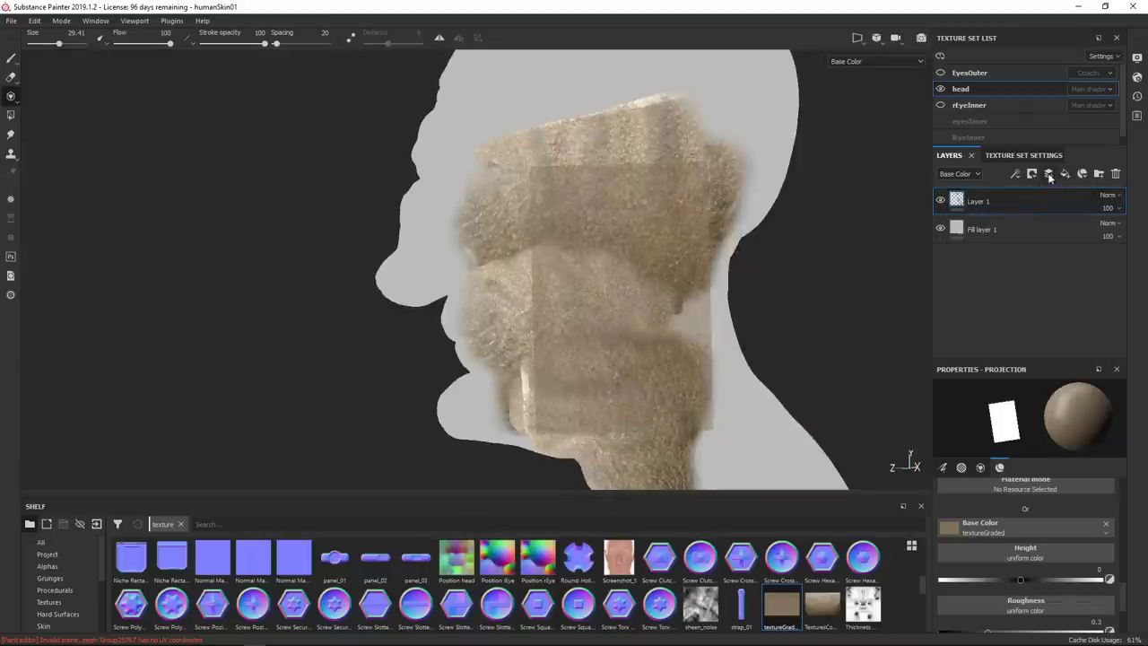
click(1050, 175)
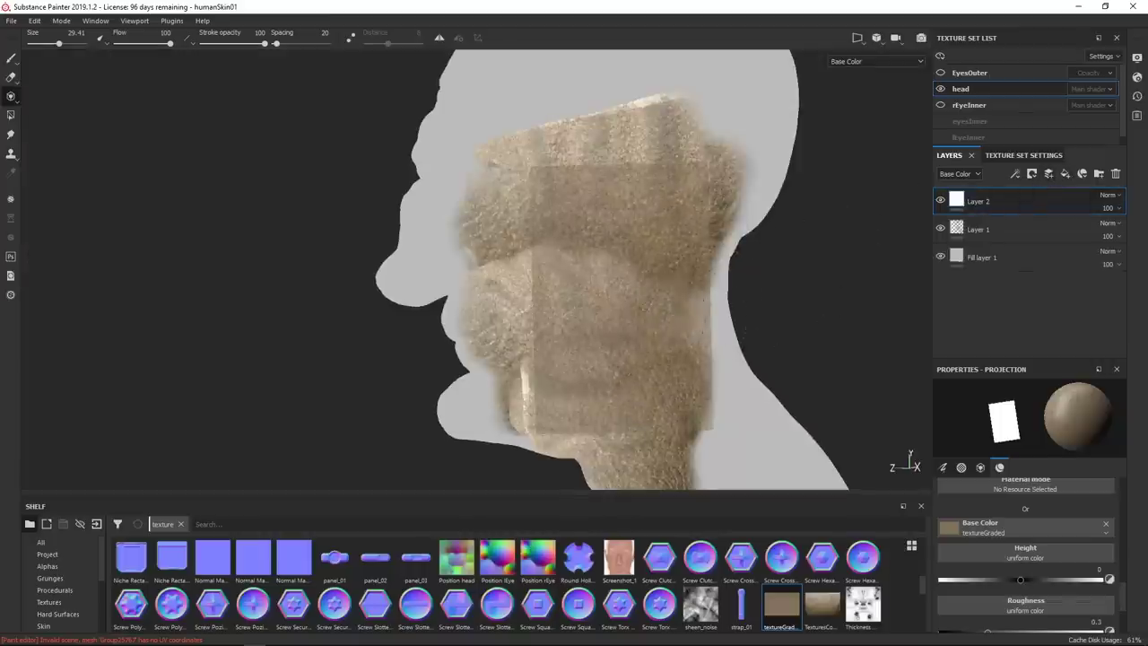
mouse_move(611, 252)
mouse_down()
mouse_move(642, 212)
mouse_move(588, 274)
mouse_move(669, 391)
mouse_move(587, 399)
mouse_up()
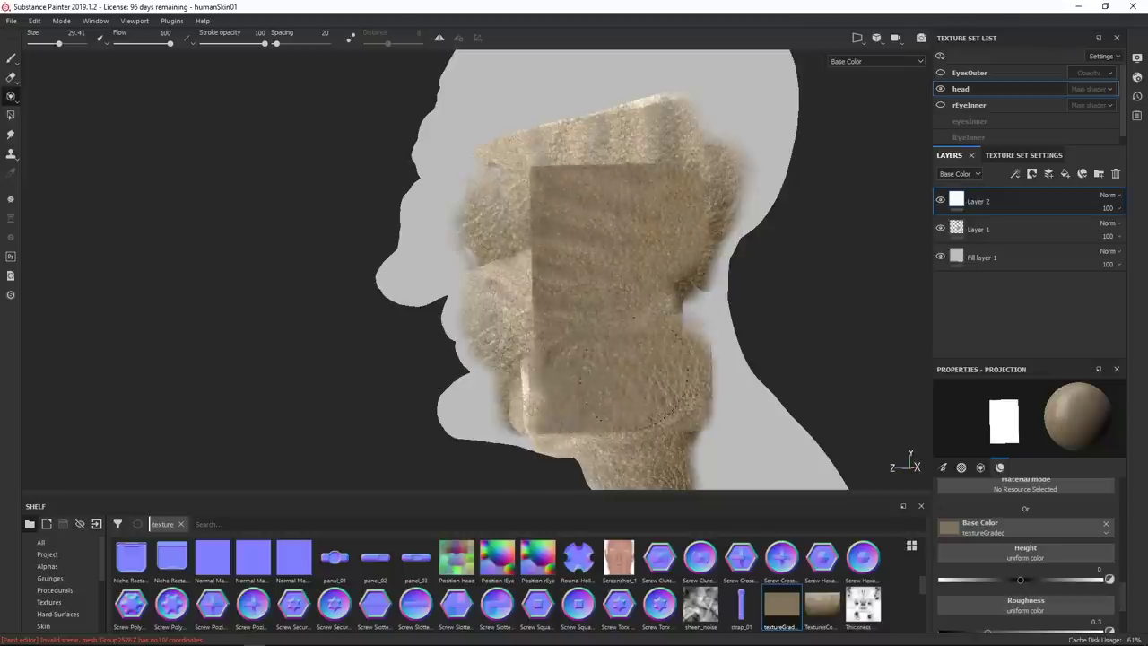
- Reposition the projection image and project more graded skin over the upper part of the face's side
key(s)
mouse_move(623, 297)
mouse_down()
mouse_move(610, 225)
mouse_move(561, 152)
mouse_move(691, 145)
mouse_up()
key(s)
mouse_move(545, 204)
mouse_down()
mouse_move(536, 256)
mouse_move(554, 254)
mouse_up()
- Reduce the brush size to 17.5 and extend the graded skin over the front of the cheek and the temple
key([)
key([)
key([)
key([)
mouse_move(506, 310)
mouse_down()
mouse_move(507, 218)
mouse_move(496, 236)
mouse_move(525, 319)
mouse_up()
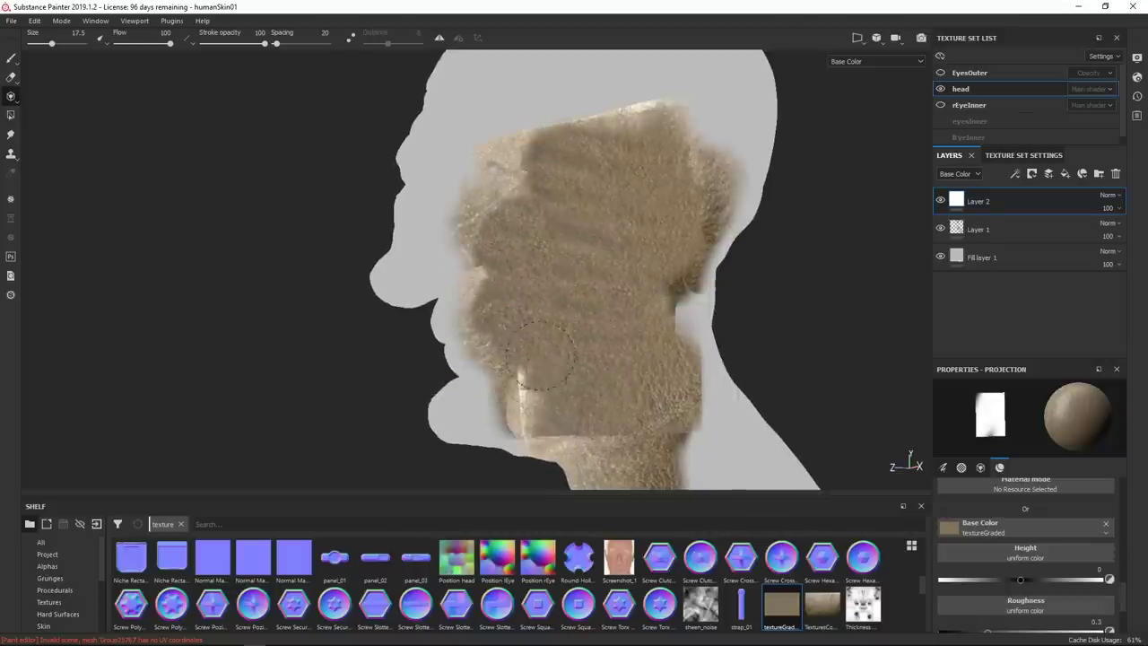
key(s)
mouse_move(576, 293)
mouse_down()
mouse_move(563, 407)
mouse_move(558, 391)
mouse_move(531, 403)
mouse_move(500, 397)
mouse_move(569, 461)
mouse_move(565, 357)
mouse_move(610, 418)
mouse_move(658, 285)
mouse_move(626, 282)
mouse_move(598, 342)
mouse_move(552, 350)
mouse_move(559, 298)
mouse_move(529, 316)
mouse_move(481, 297)
mouse_move(490, 330)
mouse_up()
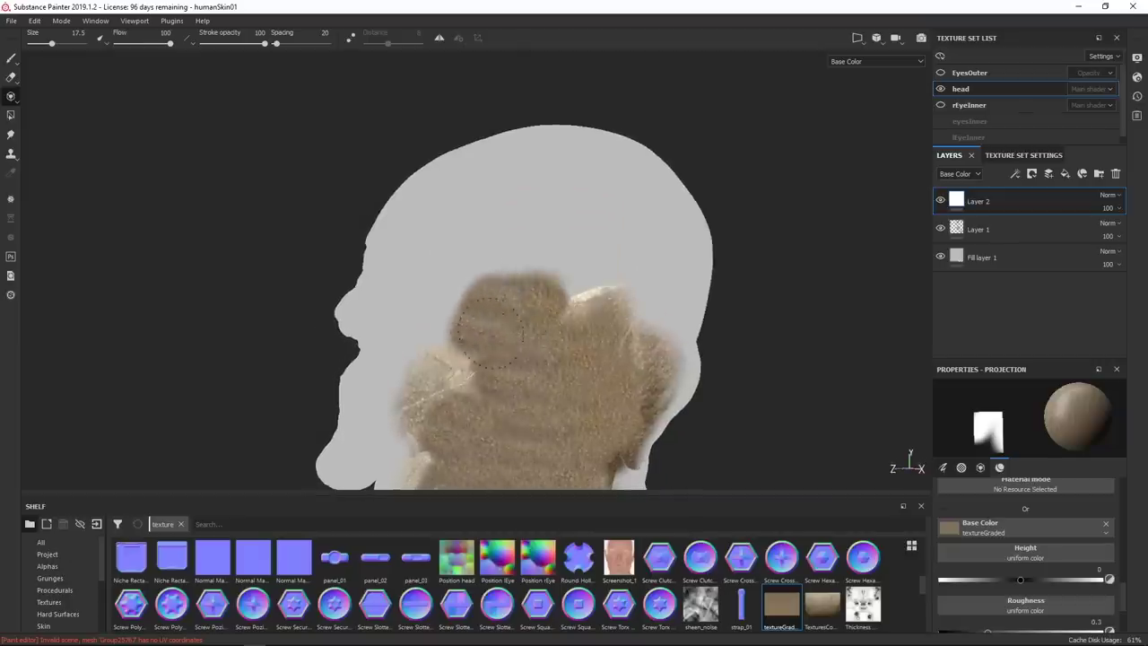
- Move the projection image higher on the head and blend graded skin over the light patches above the cheek
key(s)
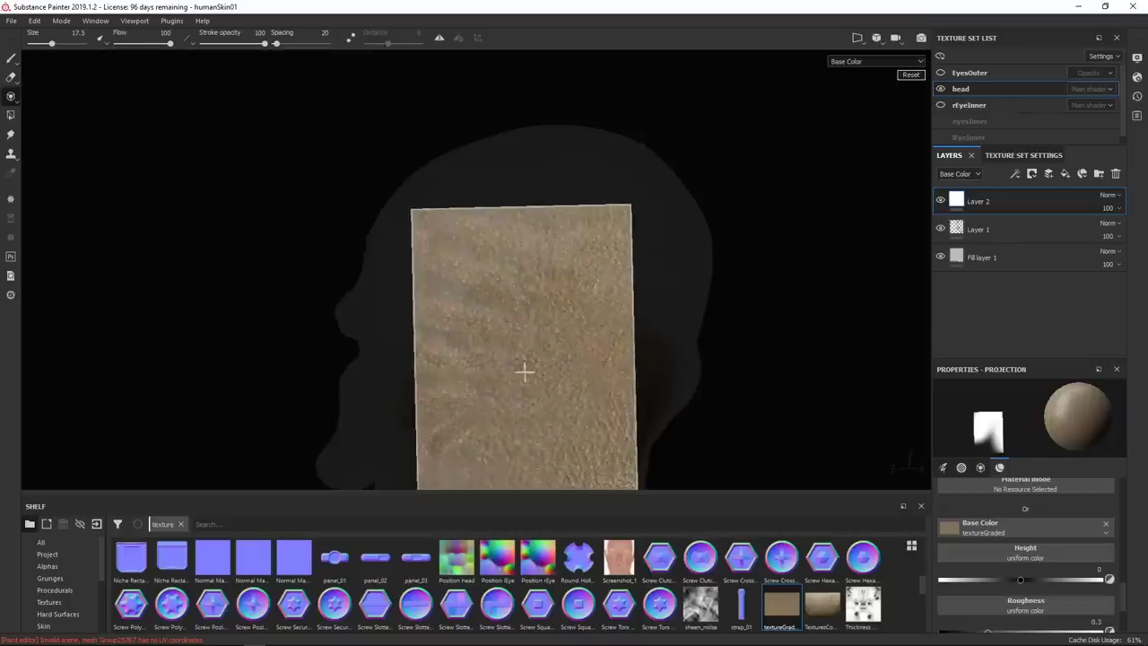
drag(594, 388, 603, 66)
key(s)
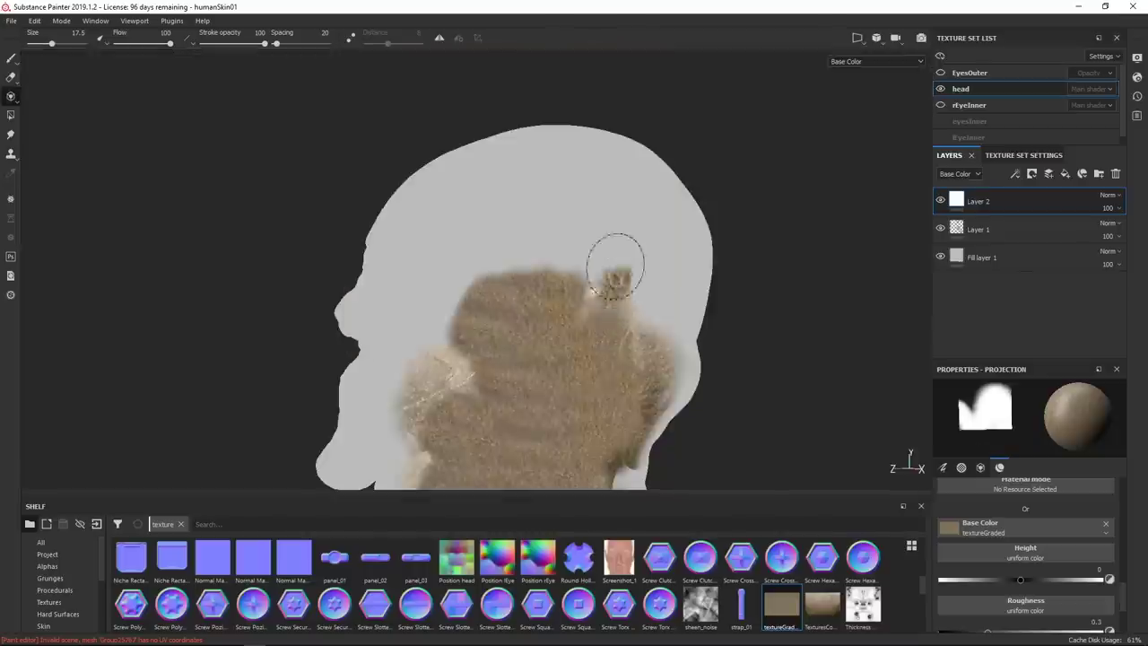
mouse_move(579, 286)
mouse_down()
mouse_move(563, 223)
mouse_move(536, 283)
mouse_up()
mouse_move(610, 307)
mouse_down()
mouse_move(628, 242)
mouse_move(641, 314)
mouse_move(526, 247)
mouse_move(510, 305)
mouse_move(629, 242)
mouse_move(616, 263)
mouse_move(759, 287)
mouse_move(594, 256)
mouse_up()
- Show the head with its full material and delete both painted layers above the base fill layer
key(m)
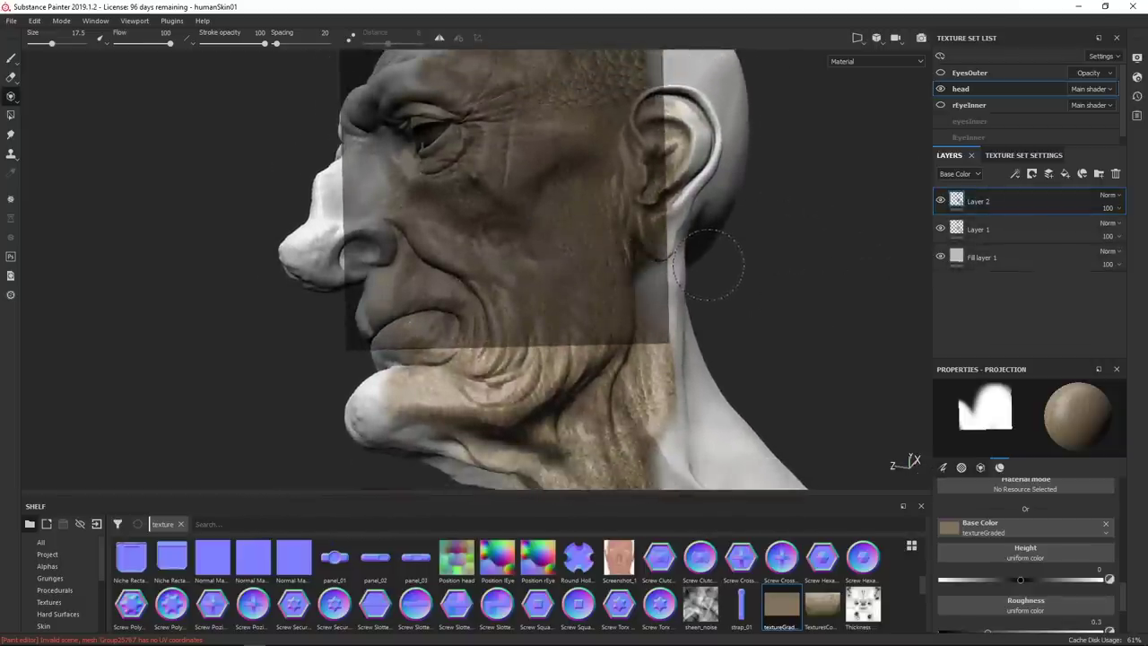
key(1)
drag(853, 200, 1056, 197)
click(1116, 174)
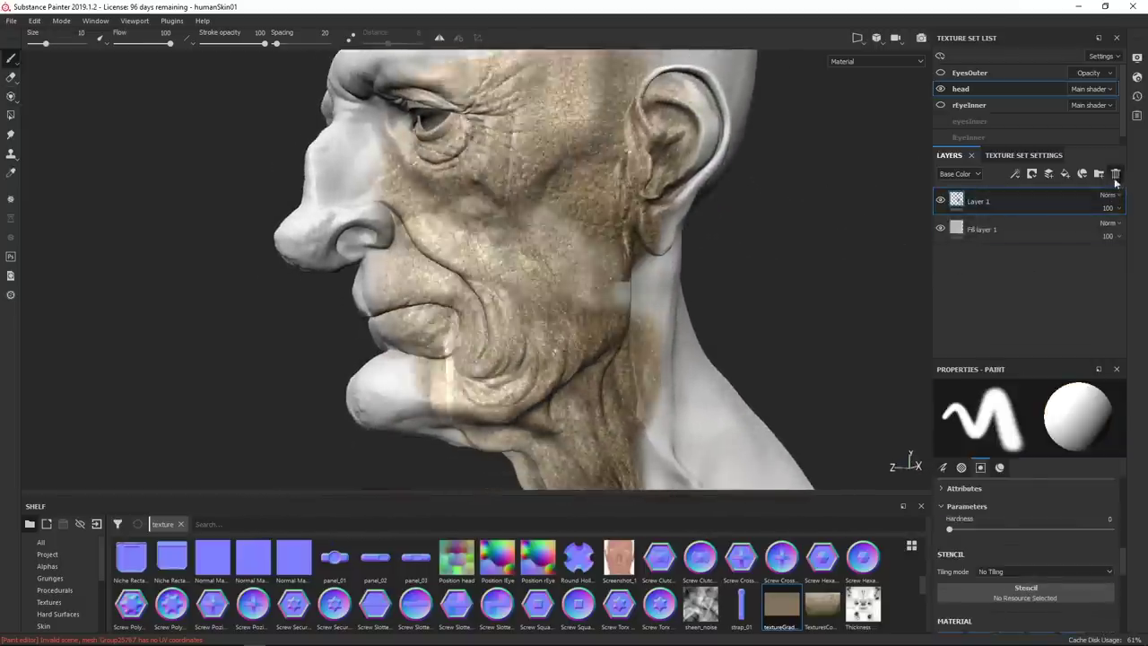
click(1116, 173)
- Add a fill layer above the base fill and assign textureGraded as its base color
click(1049, 174)
drag(629, 300, 661, 326)
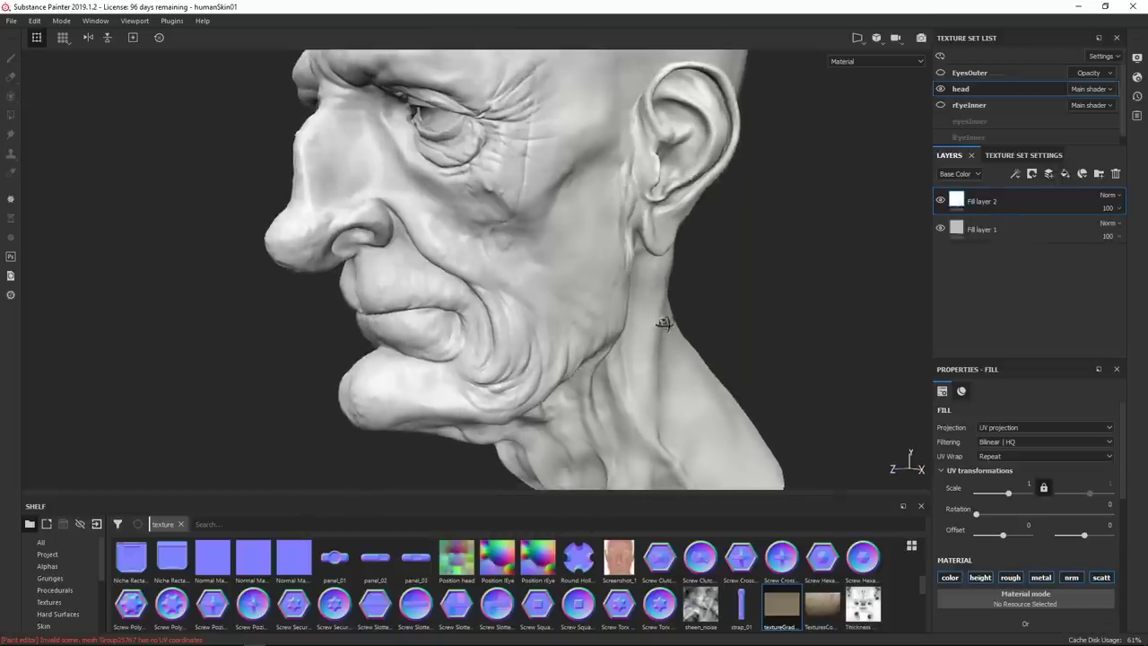
scroll(1125, 518, down, 3)
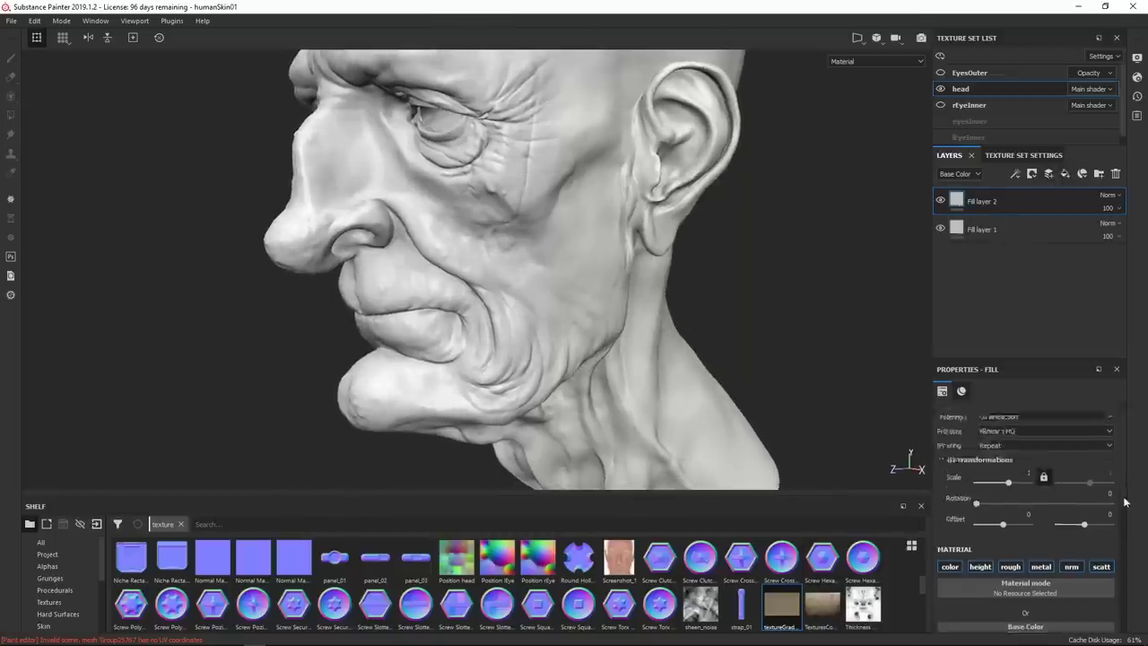
drag(782, 605, 987, 552)
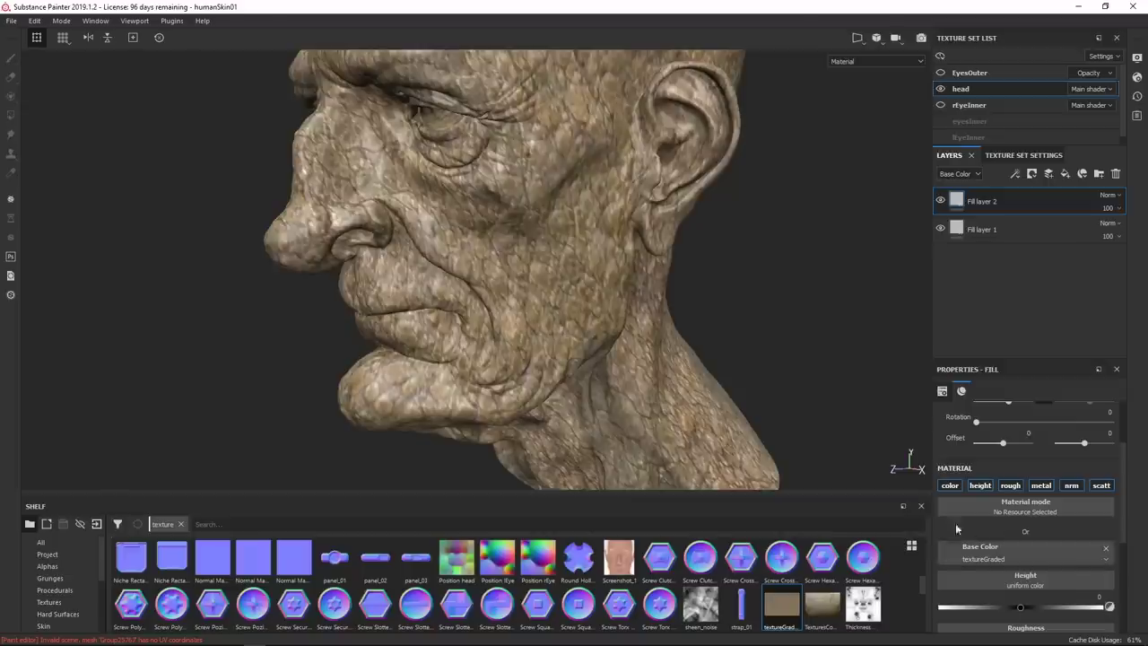
- Set the new fill layer to tri-planar projection and shrink its projection box
scroll(1124, 495, up, 3)
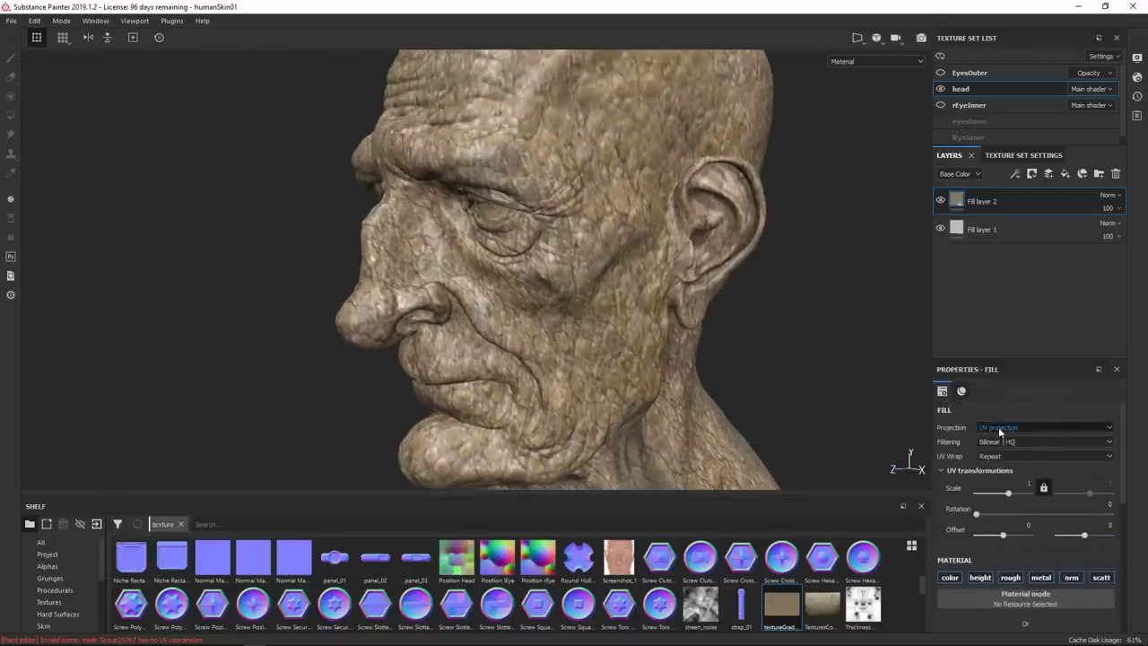
click(997, 428)
click(990, 449)
scroll(664, 313, down, 1)
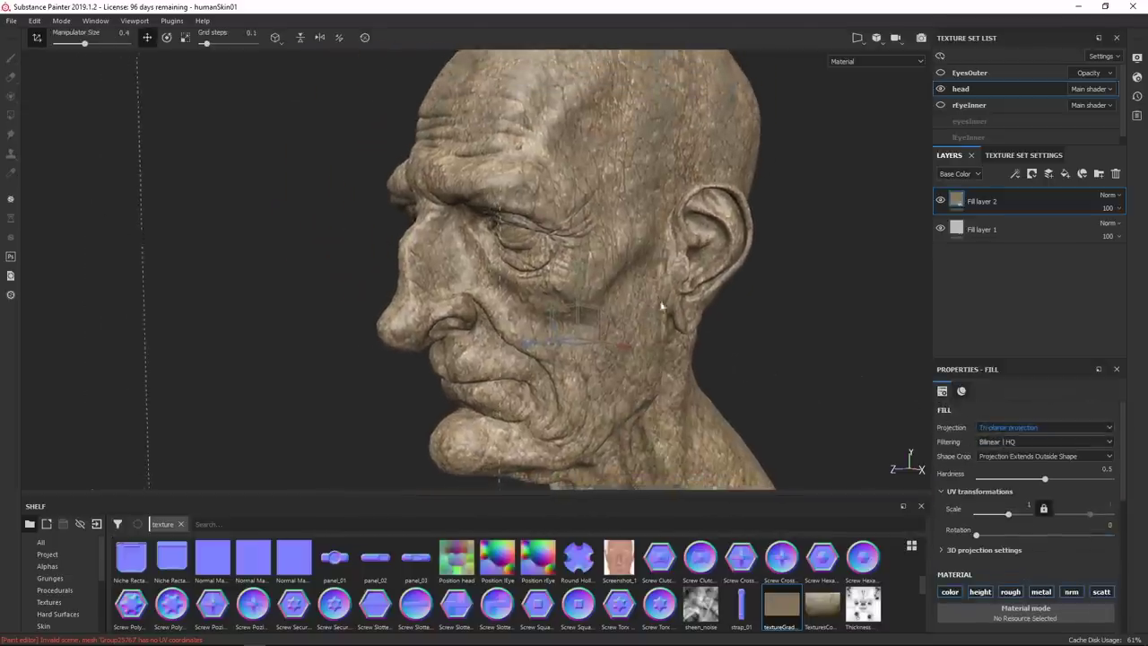
key(r)
drag(577, 335, 425, 311)
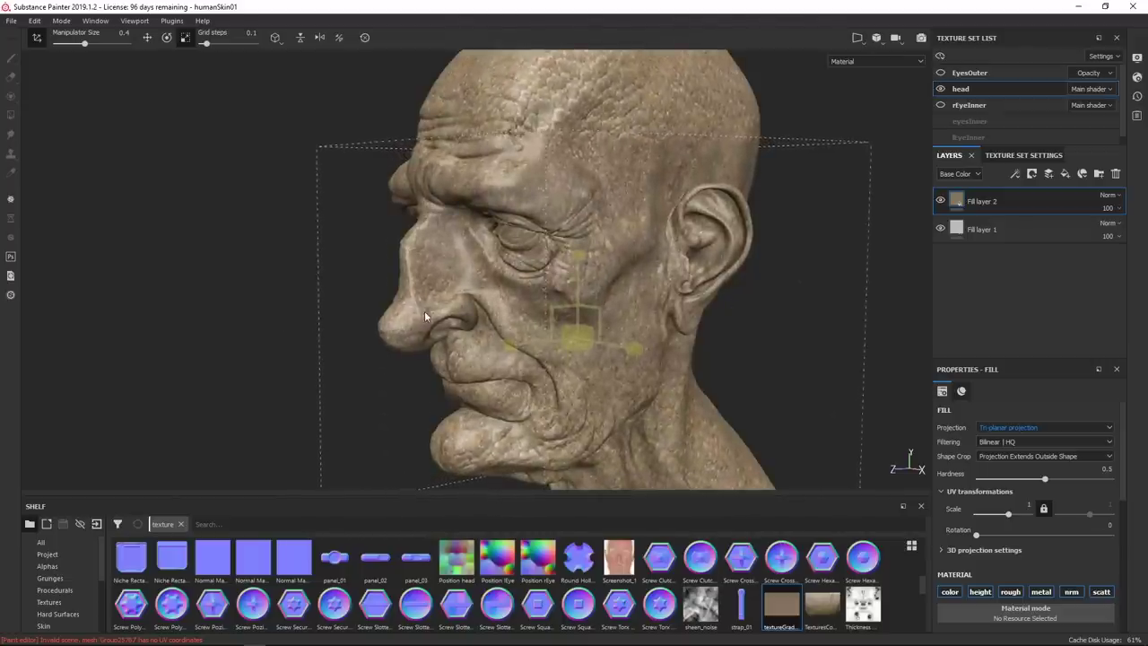
- Set the tri-planar hardness to 0 and shrink the projection box further around the head
drag(601, 341, 599, 301)
drag(1046, 481, 926, 460)
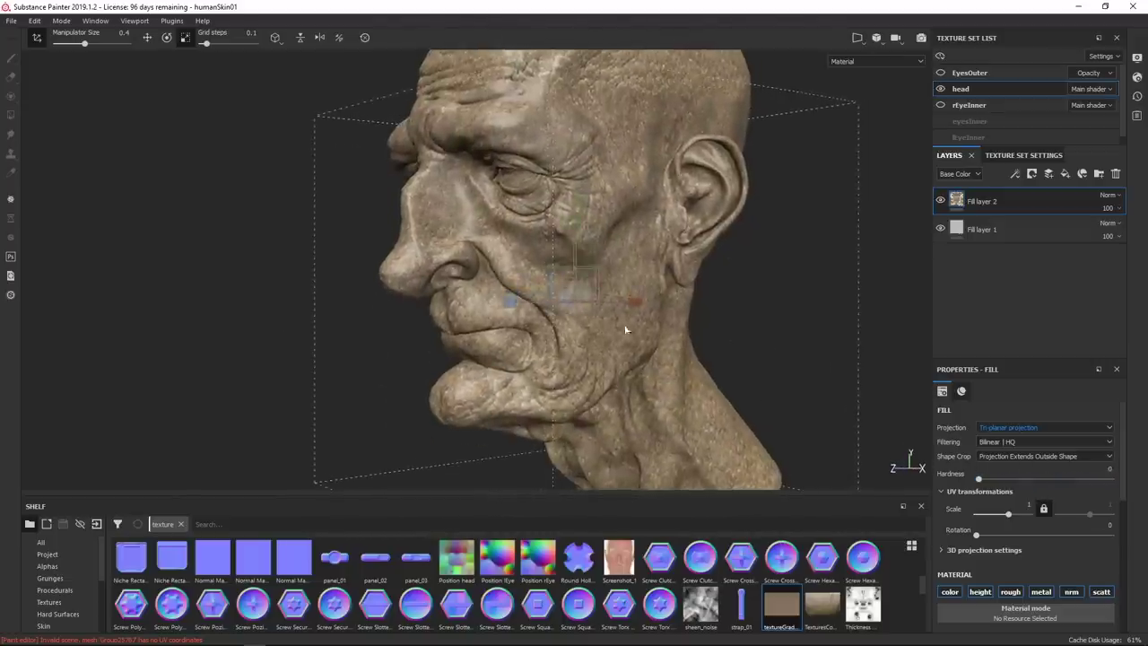
drag(565, 295, 459, 323)
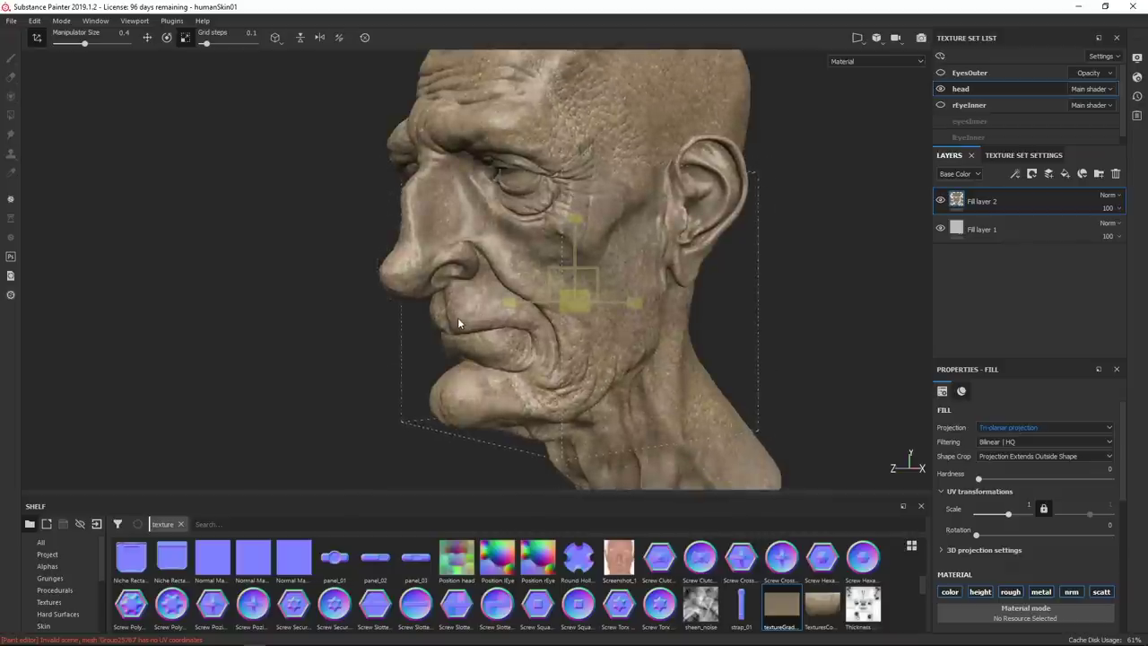
drag(674, 326, 575, 328)
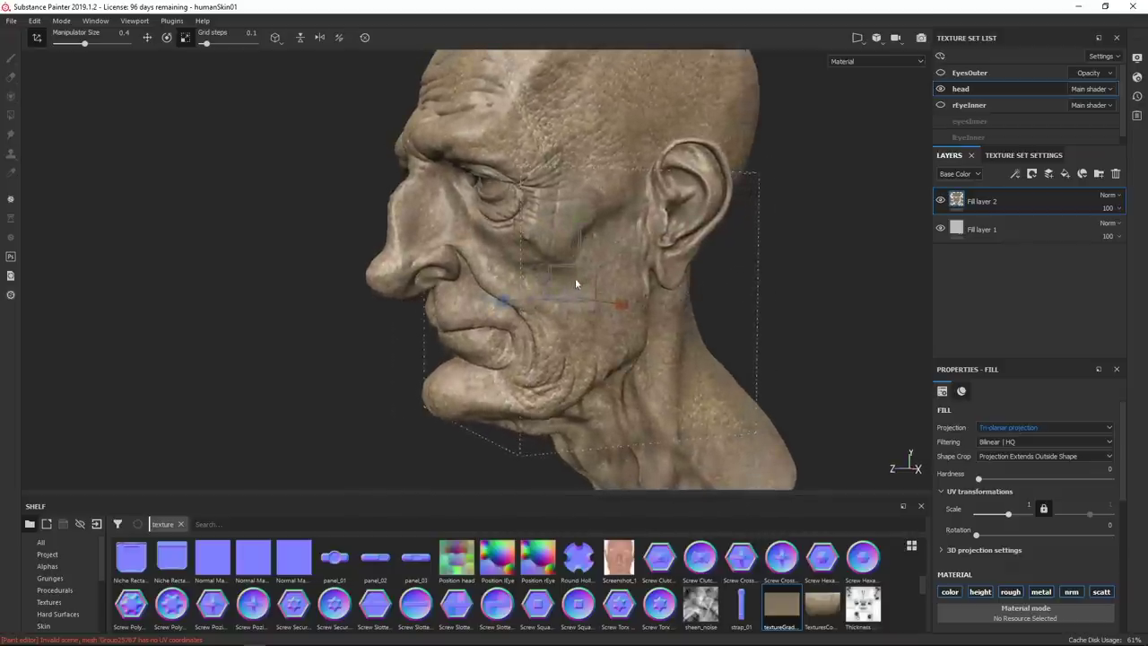
- Add a paint layer above the tri-planar fill and project textureGraded over the cheek and temple, repositioning the image between strokes
click(1054, 176)
click(11, 96)
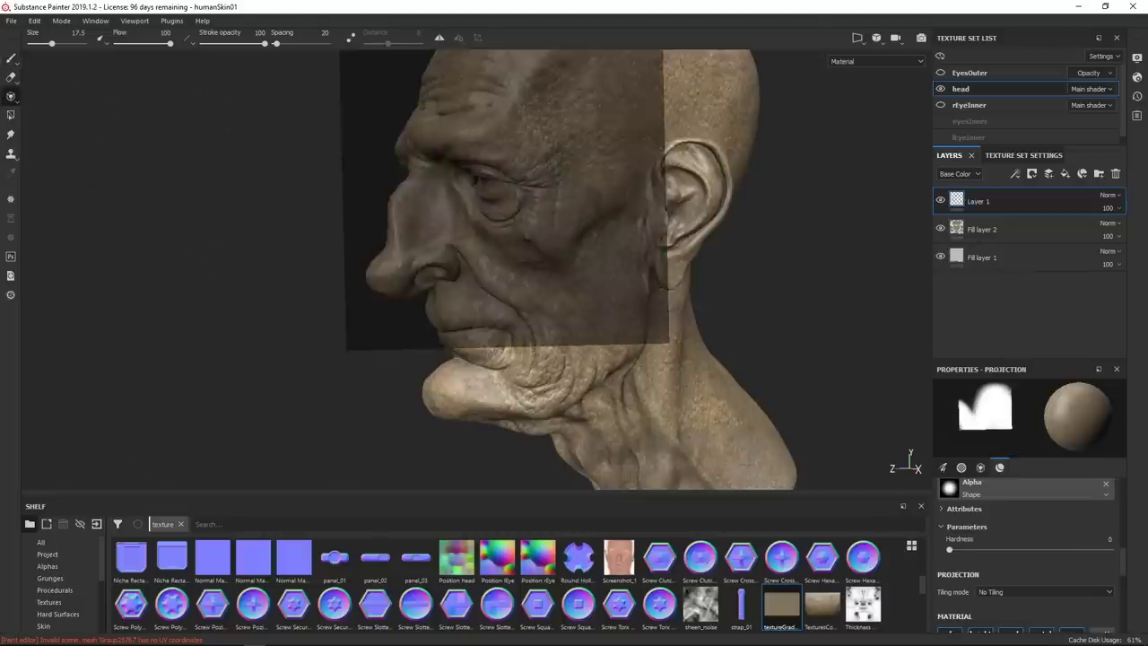
drag(1124, 563, 1120, 589)
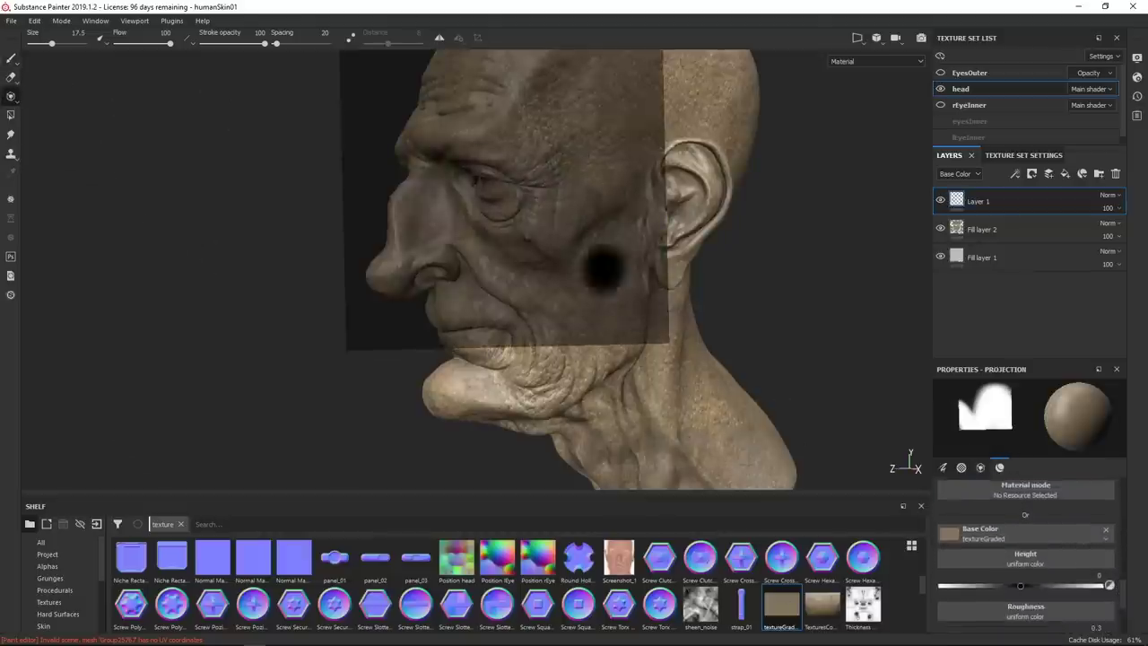
mouse_move(604, 270)
mouse_down()
mouse_move(549, 170)
mouse_move(534, 111)
mouse_up()
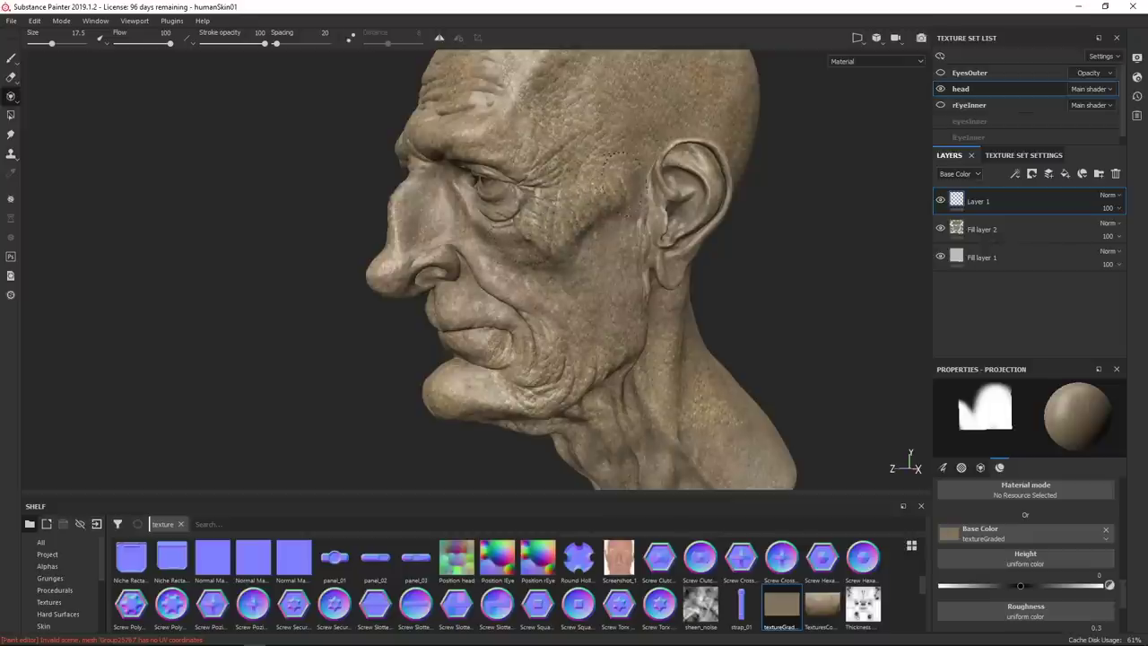
key(s)
mouse_move(574, 170)
mouse_down()
mouse_move(536, 136)
mouse_move(605, 221)
mouse_move(563, 174)
mouse_up()
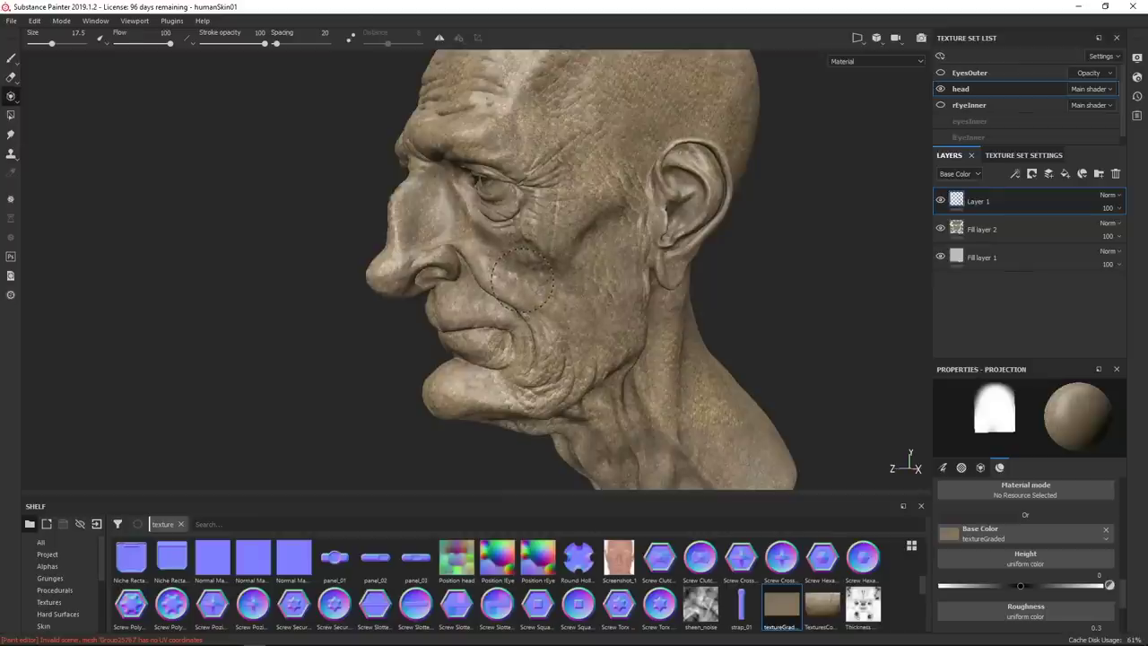
- Assign the original TexturesCom_Rhino0023_M texture as the tri-planar fill layer's base color and hide the paint layer above it
key(1)
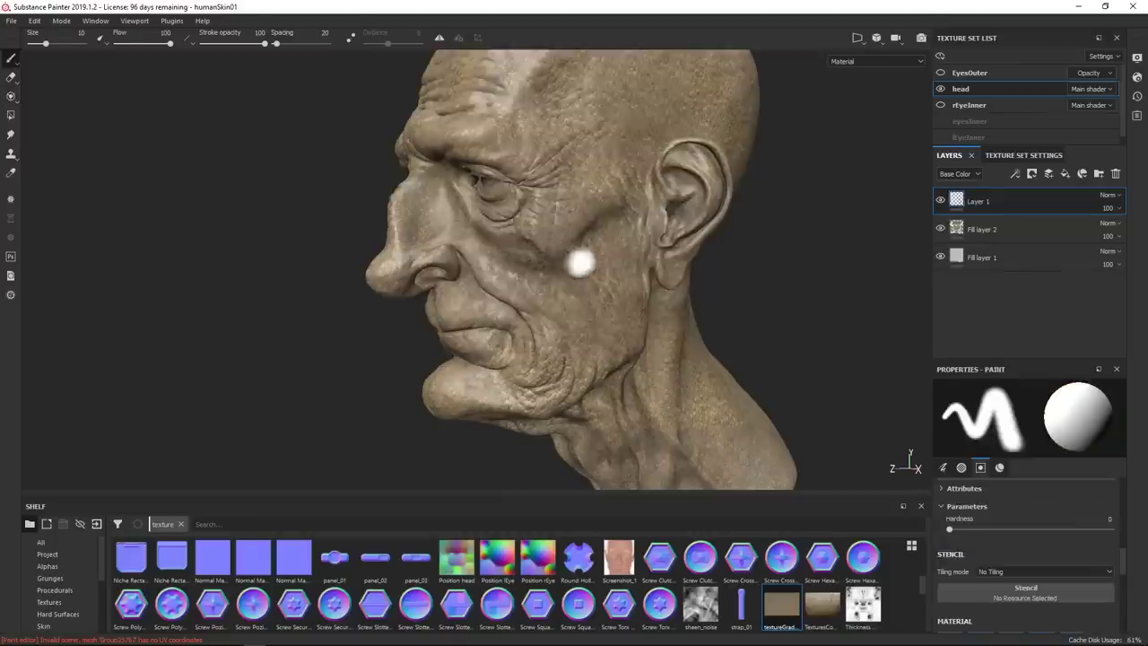
mouse_move(566, 263)
alt+mouse_down()
mouse_move(753, 255)
mouse_move(520, 269)
mouse_move(582, 284)
mouse_move(548, 249)
mouse_move(708, 317)
mouse_move(632, 254)
mouse_move(682, 269)
mouse_move(618, 267)
mouse_move(637, 234)
mouse_move(682, 247)
alt+mouse_up()
click(989, 235)
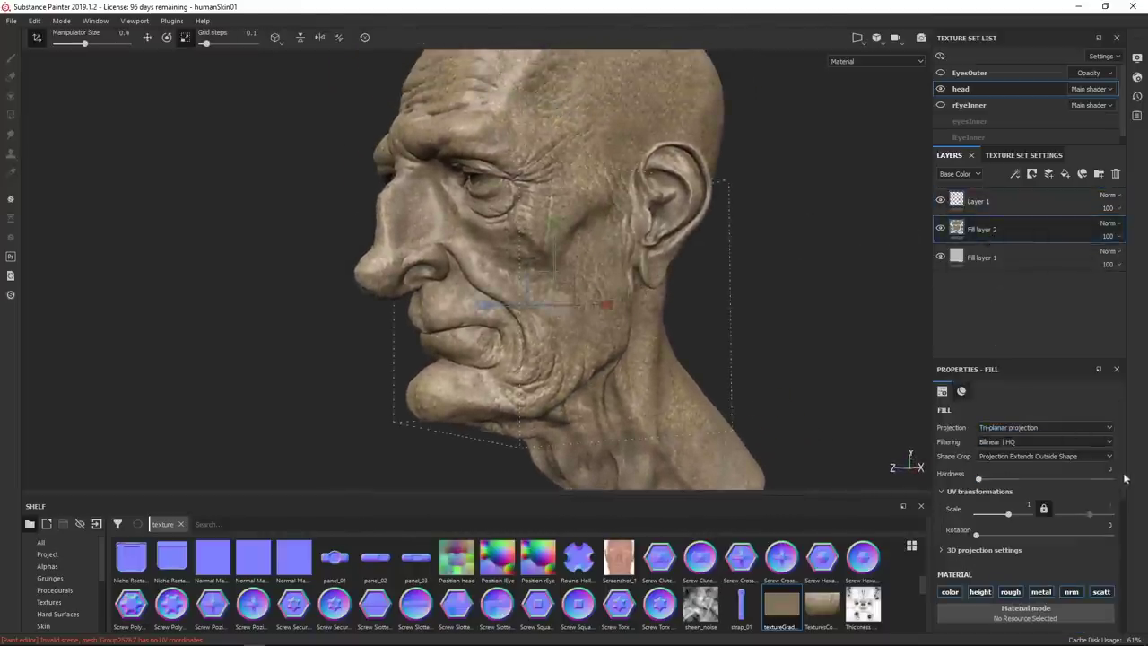
scroll(1124, 536, down, 3)
drag(821, 604, 996, 511)
click(940, 200)
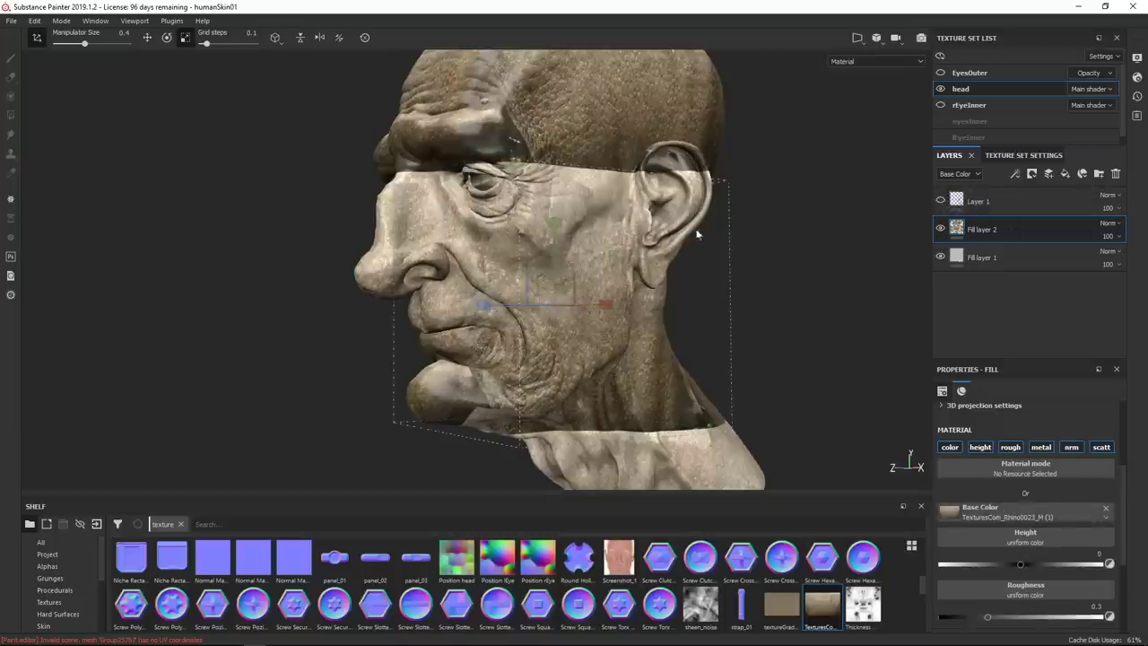
drag(697, 231, 894, 177)
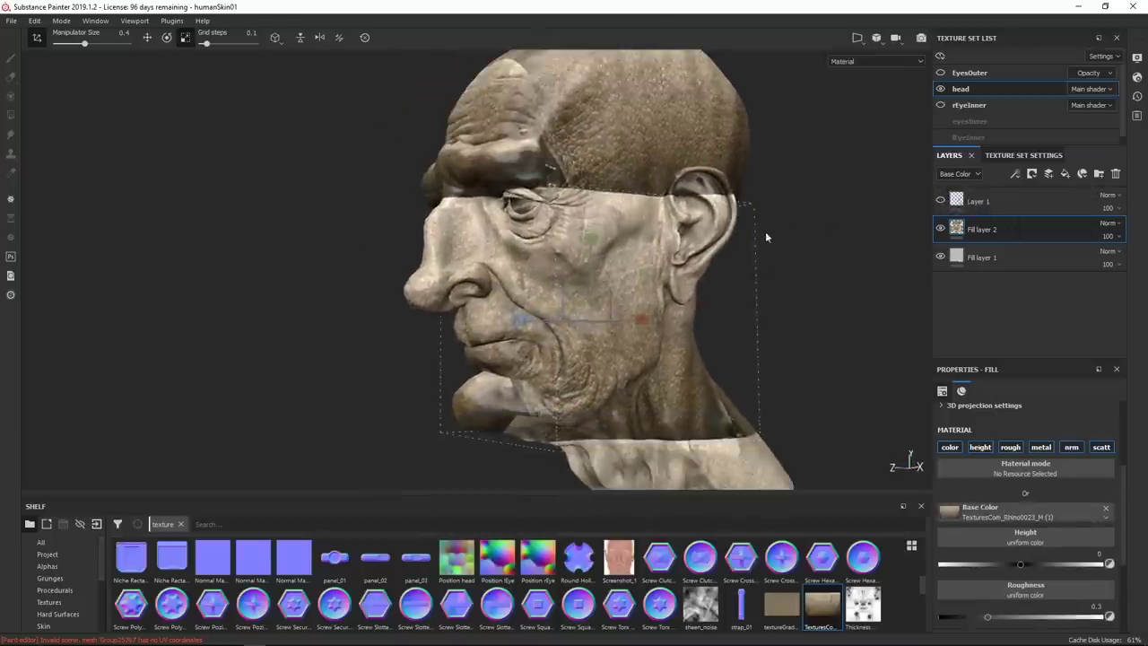
- Set the tri-planar fill layer's base color back to textureGraded and select the hidden paint layer
click(994, 257)
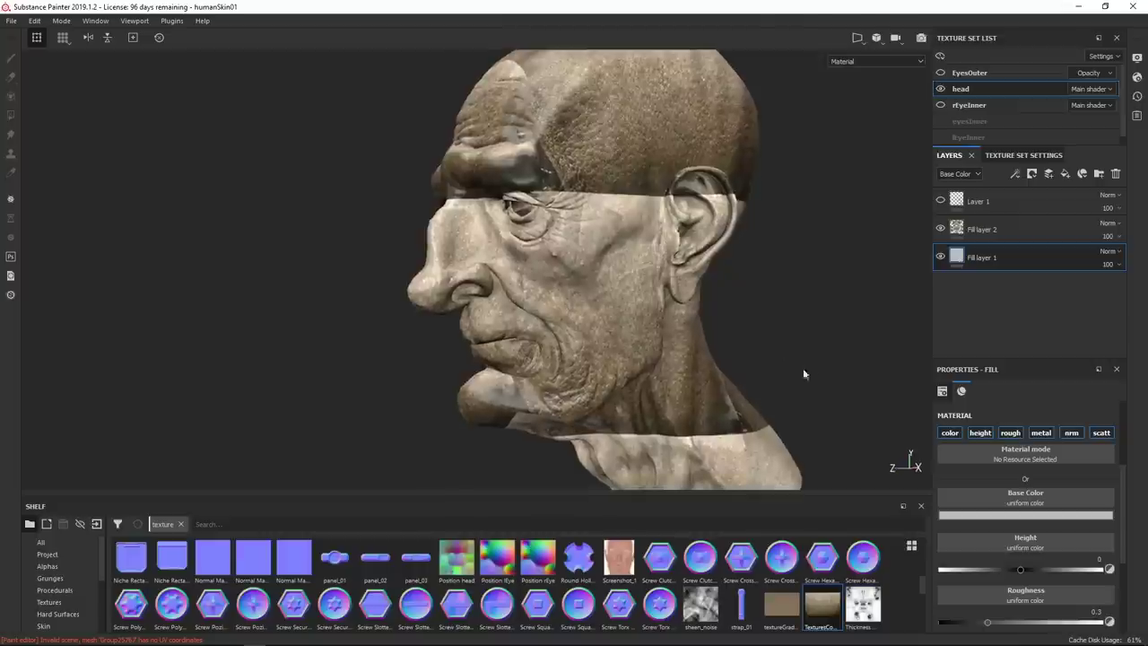
click(1005, 229)
drag(780, 606, 982, 513)
click(1003, 201)
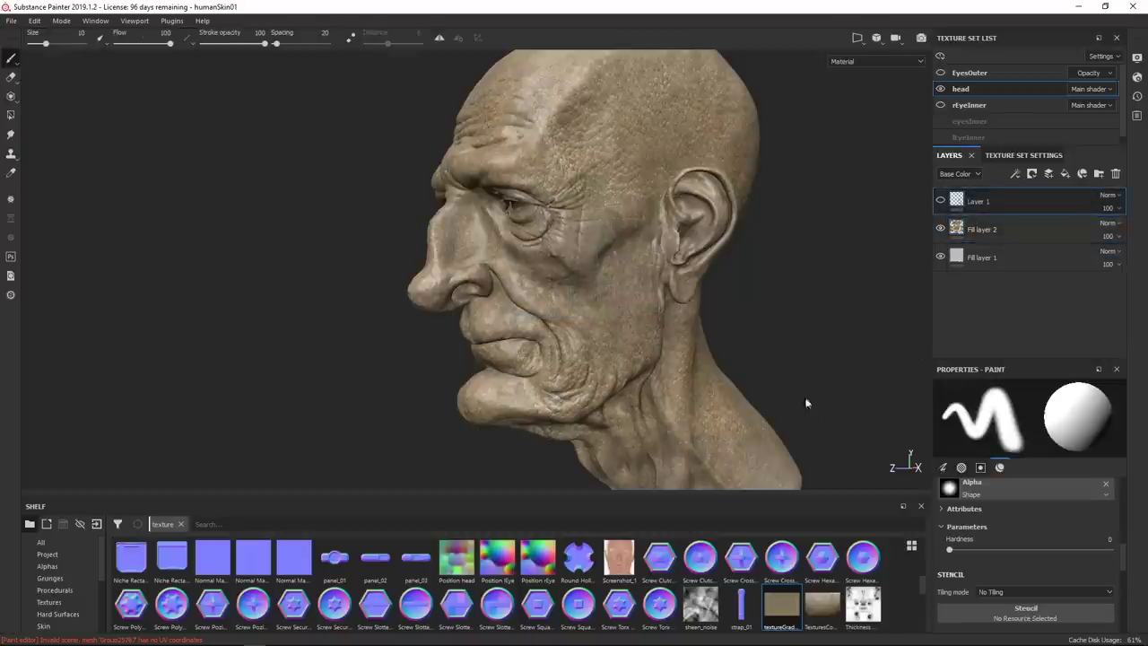
- Compare the textures on the tri-planar fill by assigning TexturesCom_Rhino0023_M as its base color, and restore textureGraded
click(981, 226)
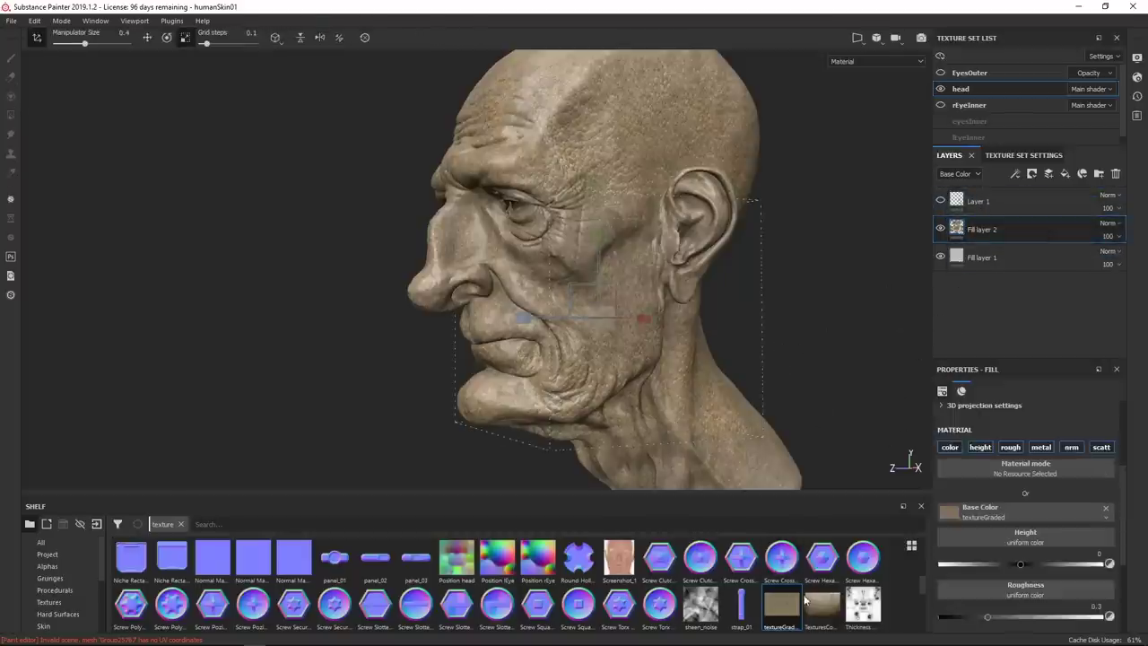
drag(821, 617, 978, 518)
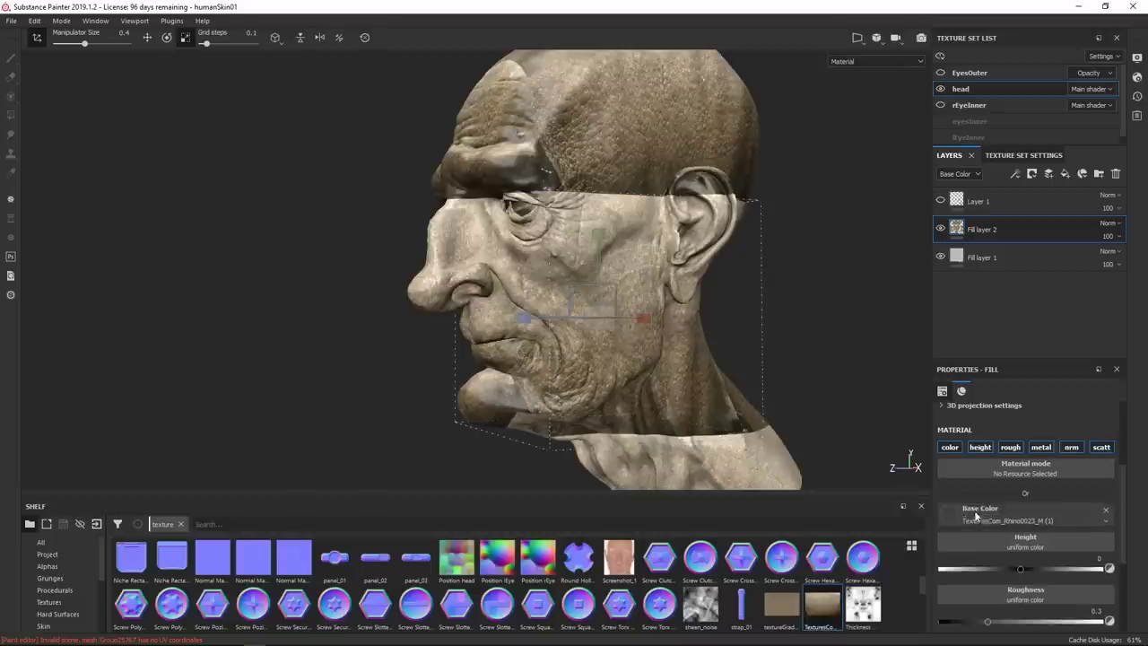
drag(785, 616, 957, 506)
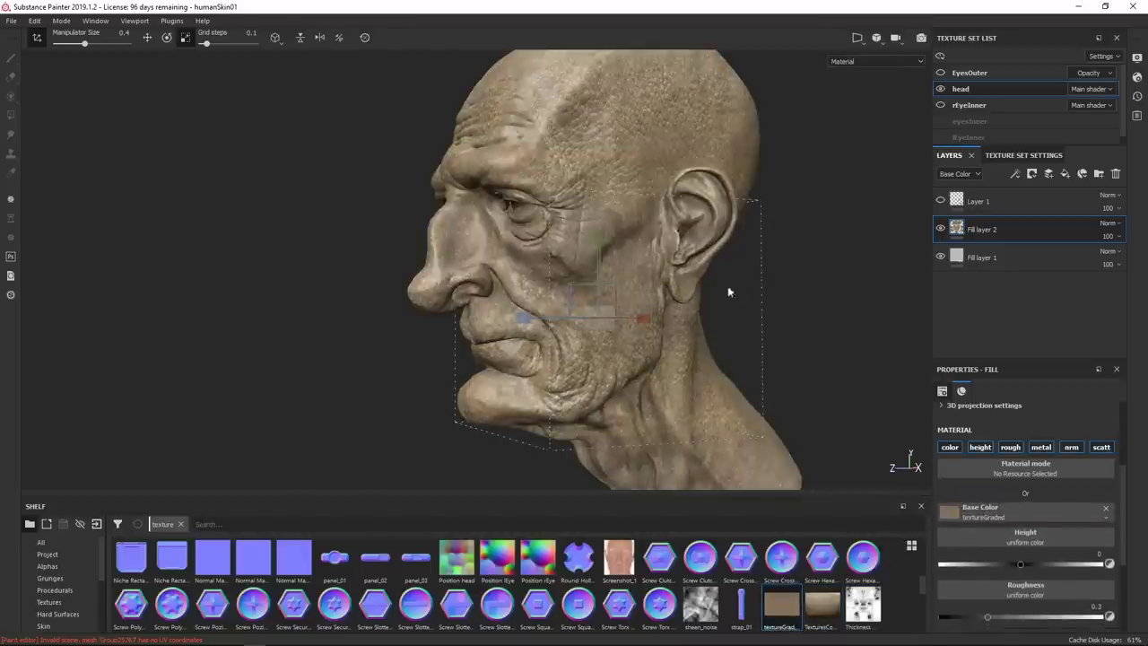
- Inspect the graded texture on the side of the head up close and switch to the rhino skin document in Photoshop
drag(727, 292, 699, 317)
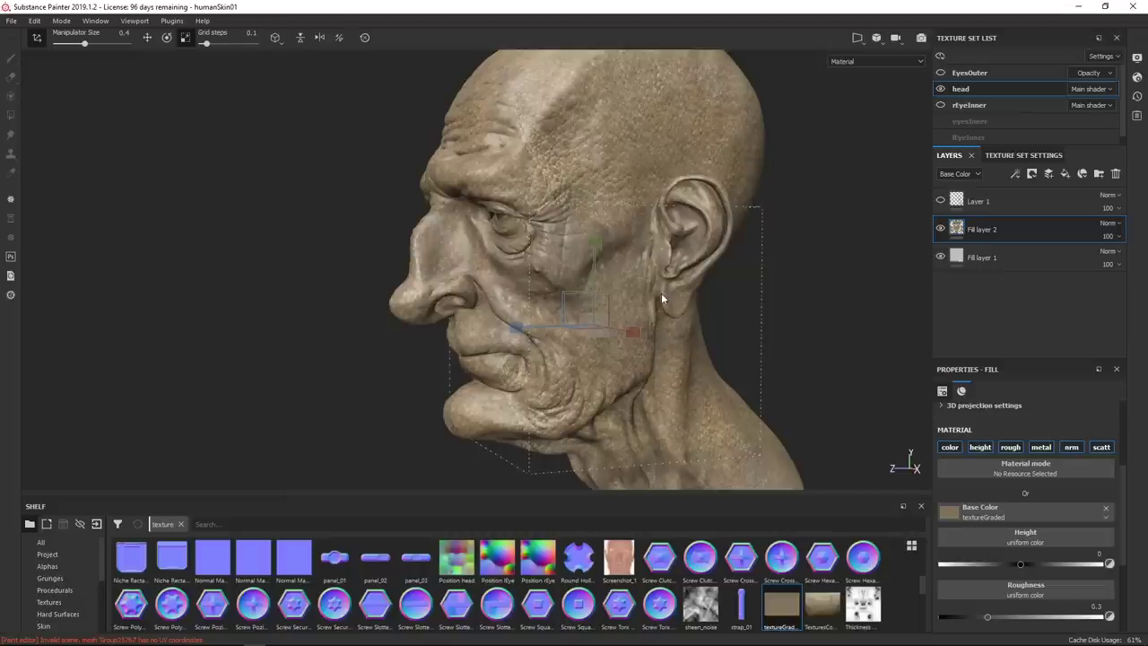
scroll(664, 297, up, 3)
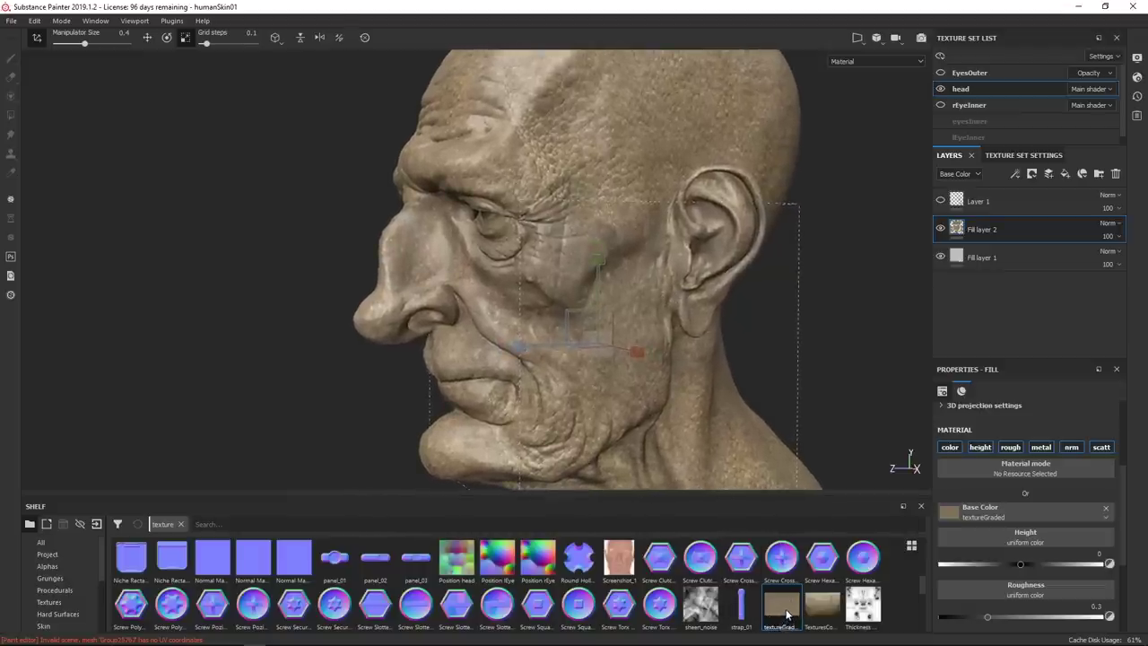
mouse_move(787, 616)
key(alt+Tab)
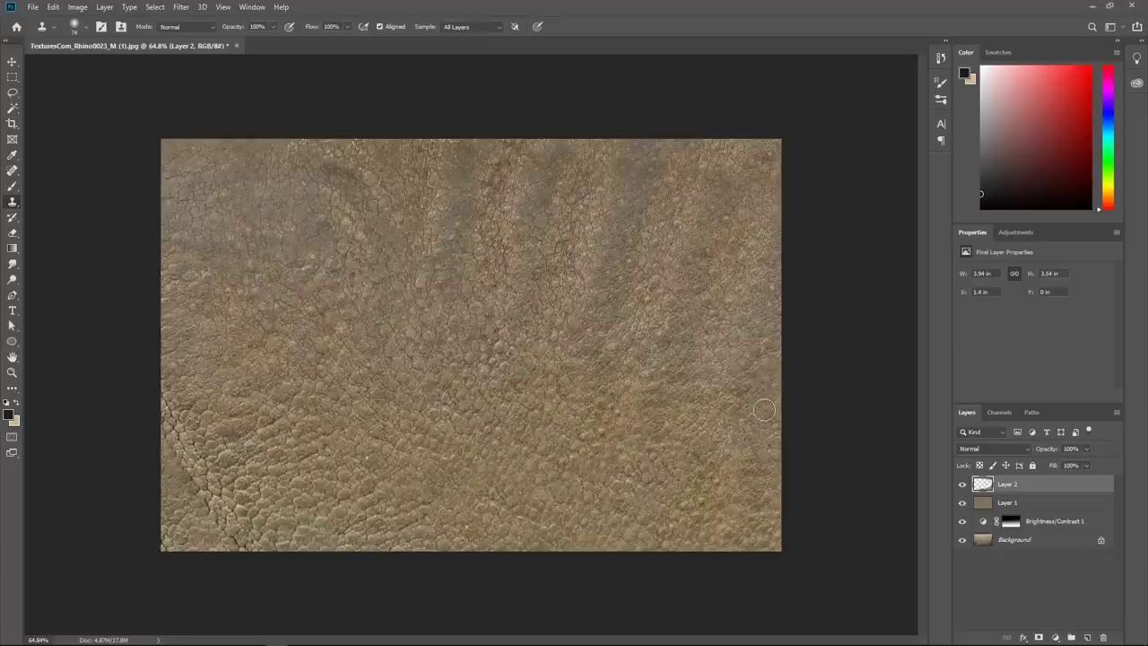